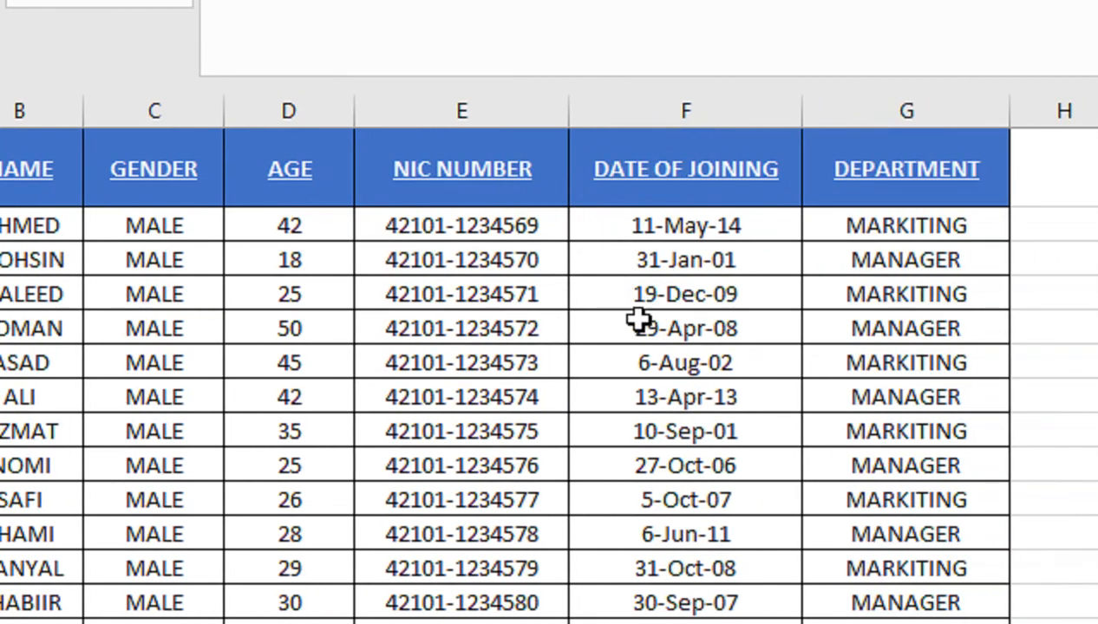
Copy the DATE OF JOINING header from F1 into cell I1 and auto-fit column I to its text
{"action": "left_click", "coordinate": [917, 155]}
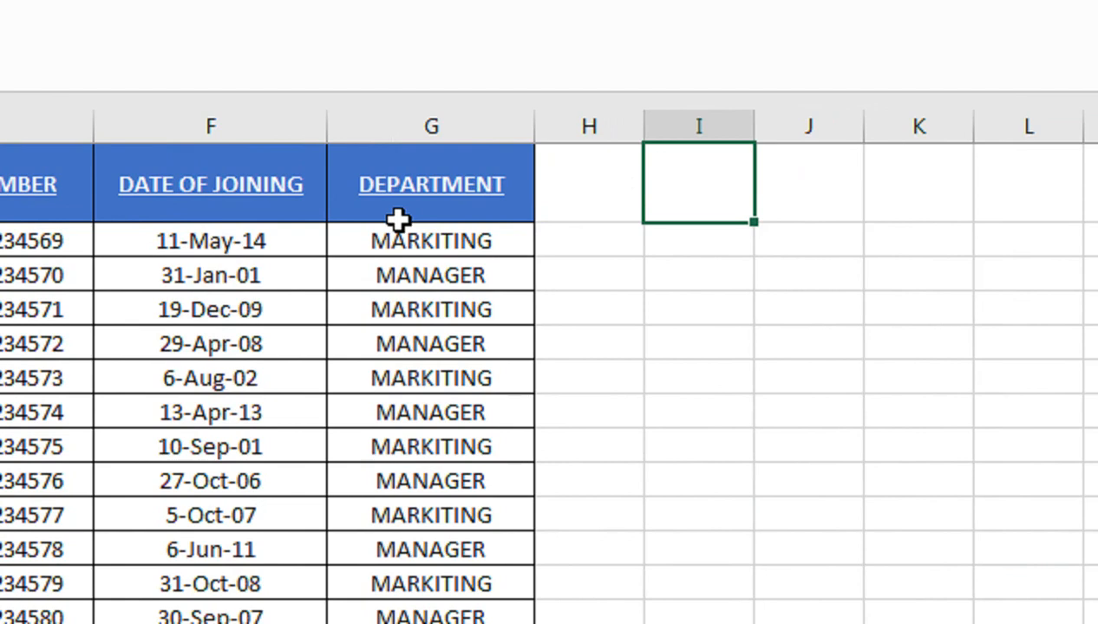
{"action": "left_click", "coordinate": [210, 195]}
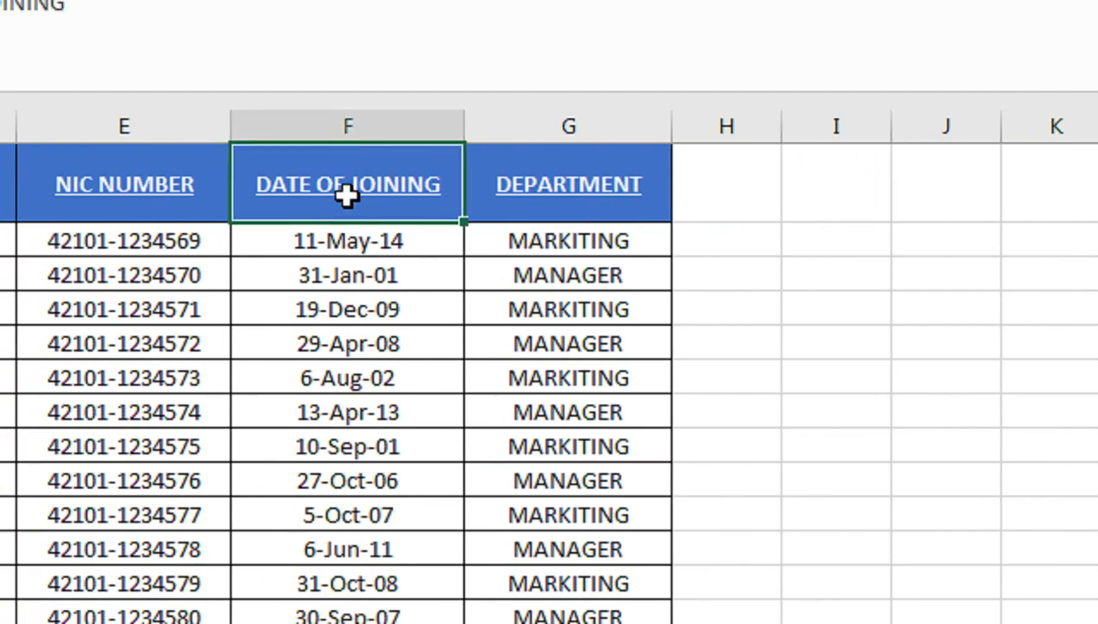
{"action": "key", "text": "ctrl+c"}
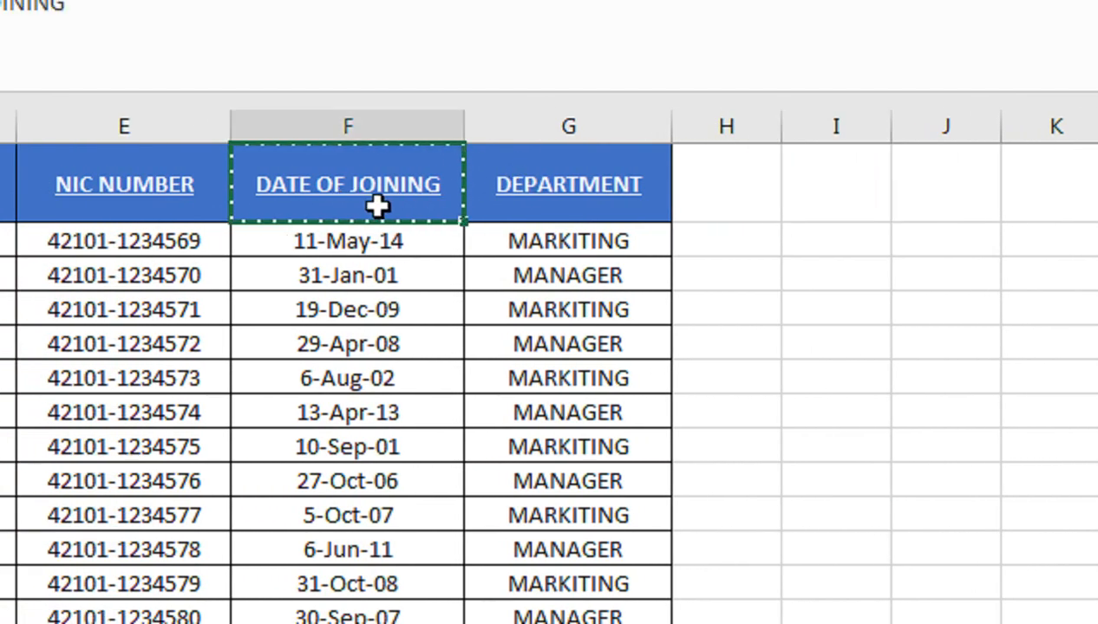
{"action": "left_click", "coordinate": [811, 181]}
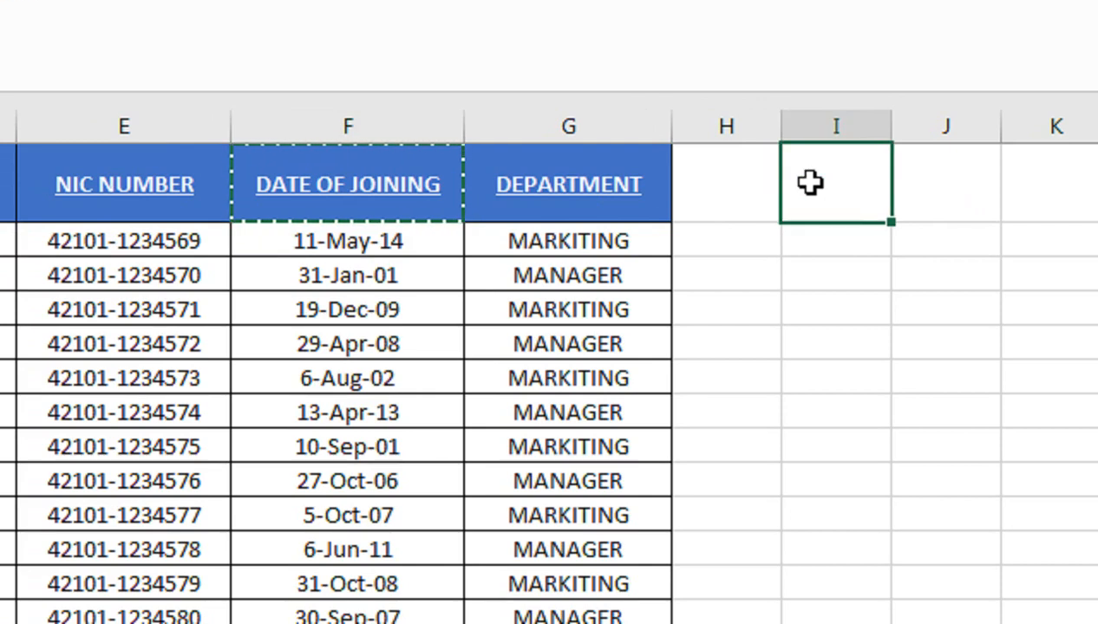
{"action": "key", "text": "ctrl+v"}
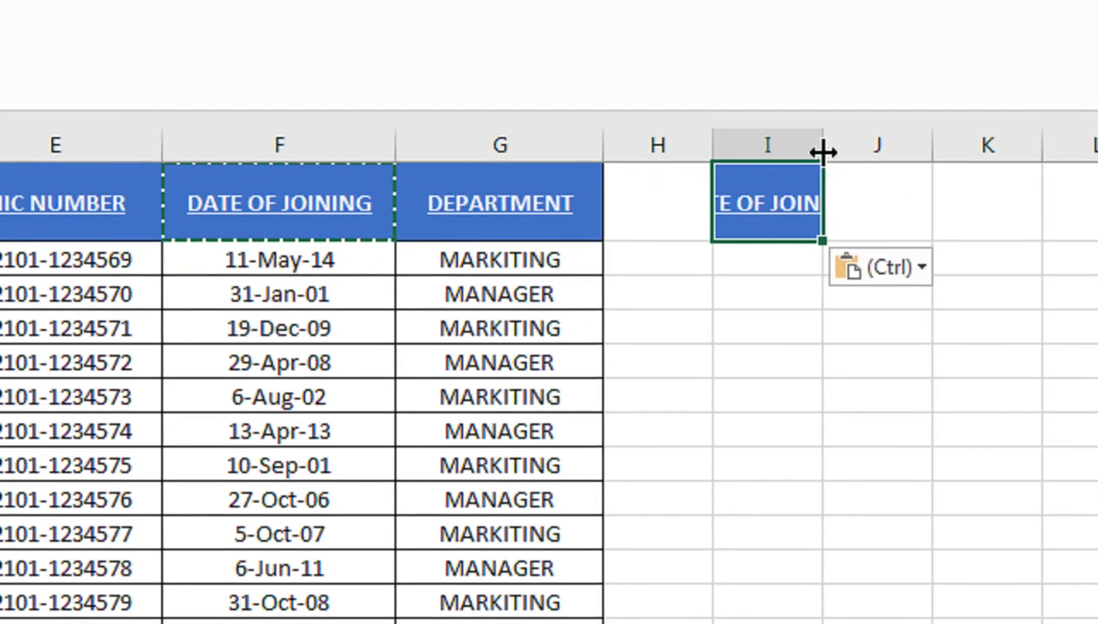
{"action": "double_click", "coordinate": [867, 136]}
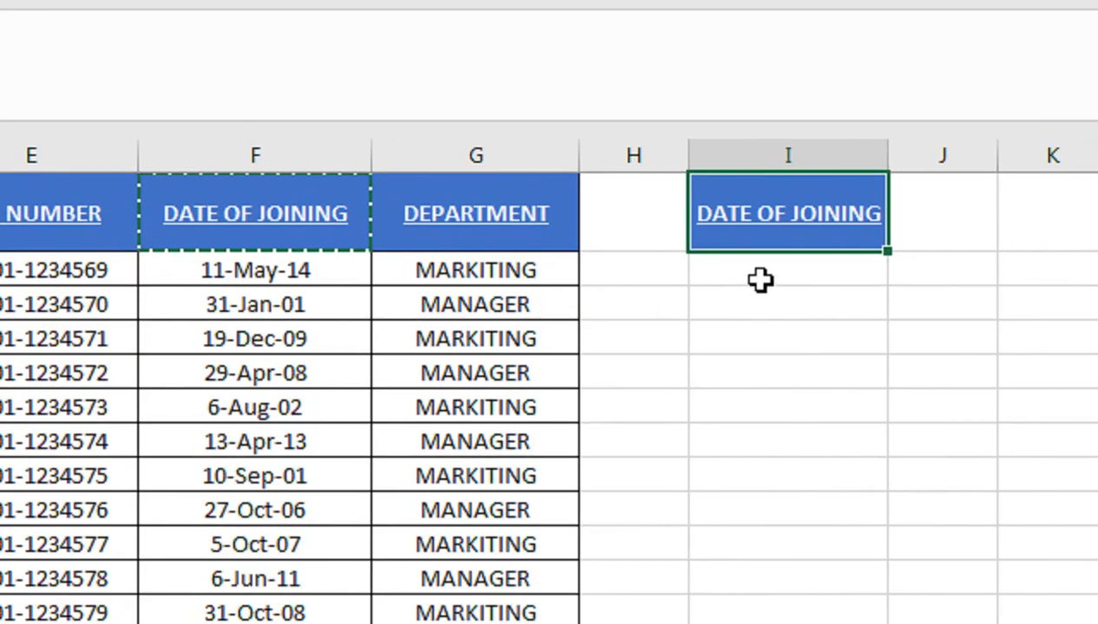
Clear the stray entry from cell H4
{"action": "left_click", "coordinate": [710, 278]}
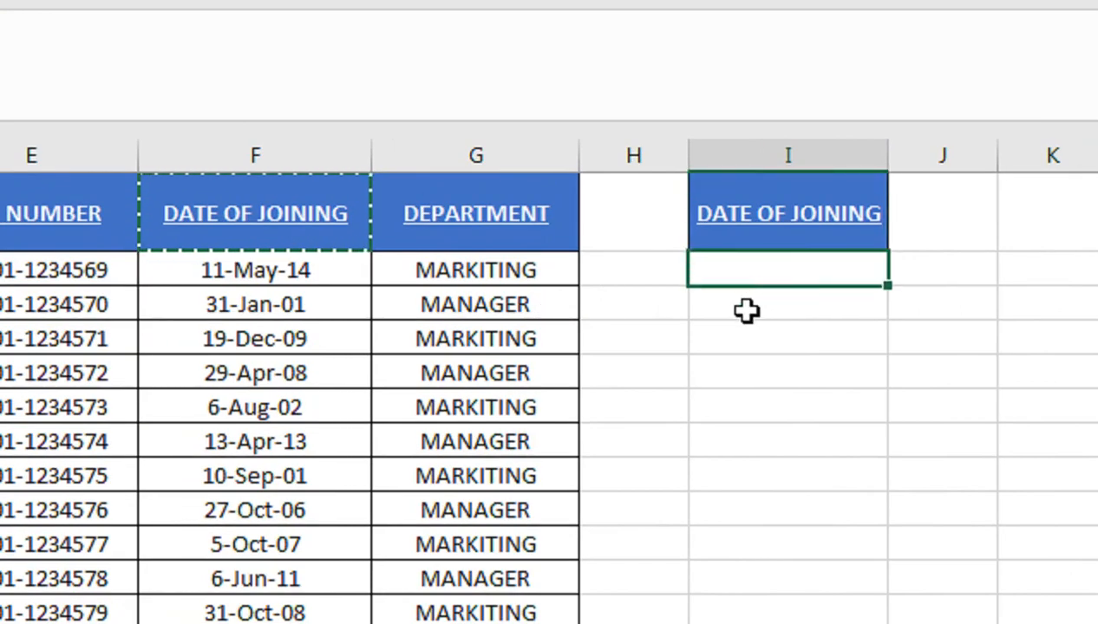
{"action": "left_click", "coordinate": [735, 370]}
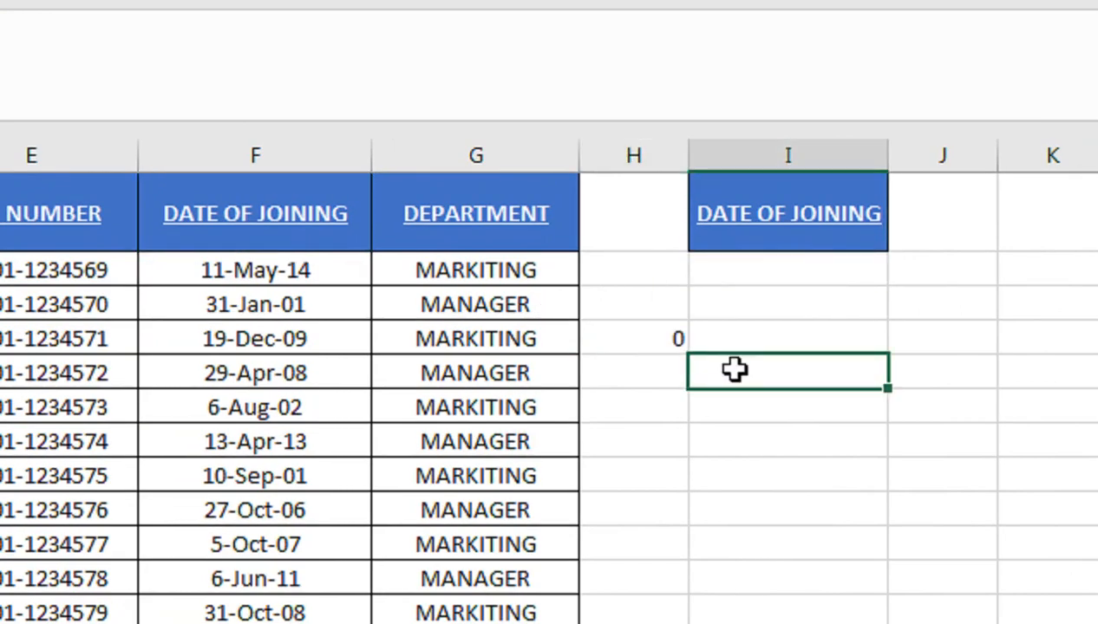
{"action": "left_click", "coordinate": [683, 344]}
{"action": "key", "text": "Delete"}
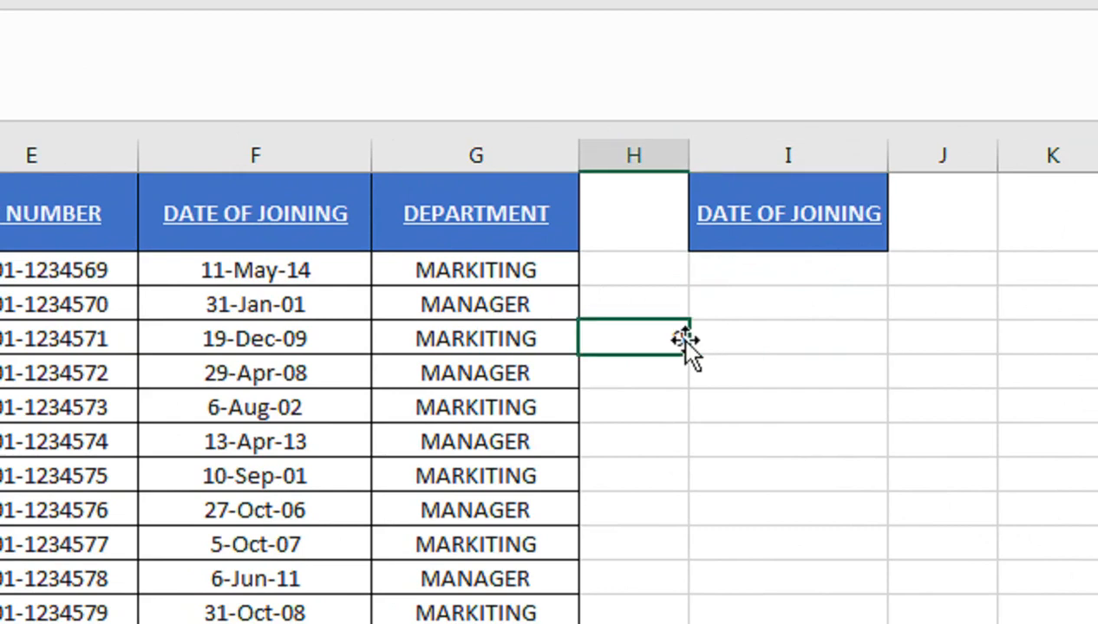
{"action": "left_click", "coordinate": [470, 348]}
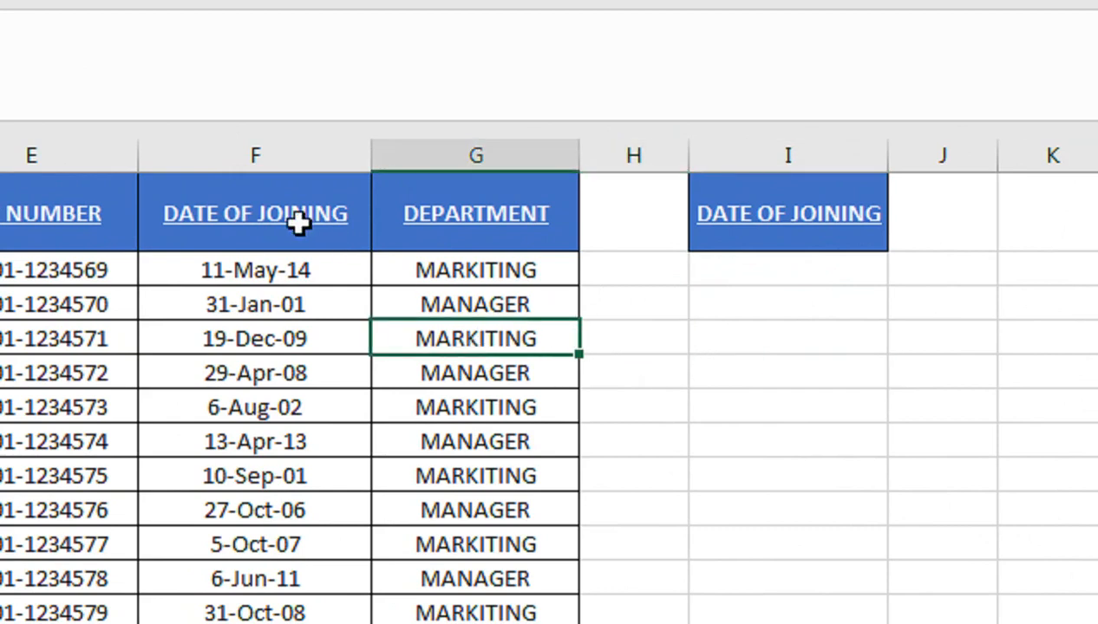
{"action": "left_click", "coordinate": [295, 223]}
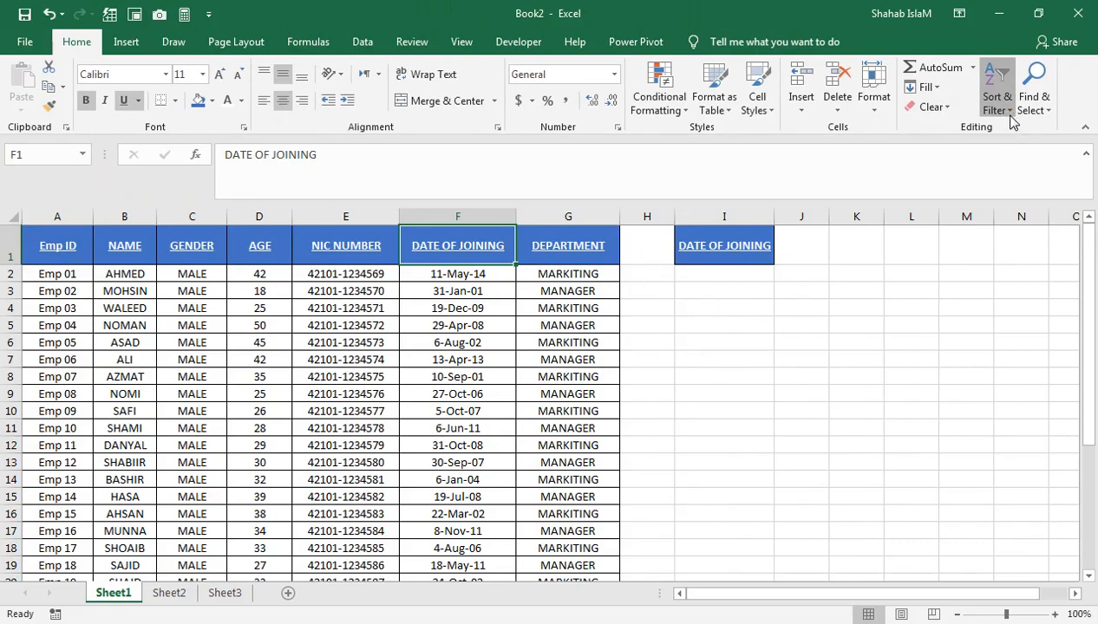
{"action": "left_click", "coordinate": [997, 93]}
{"action": "left_click", "coordinate": [999, 190]}
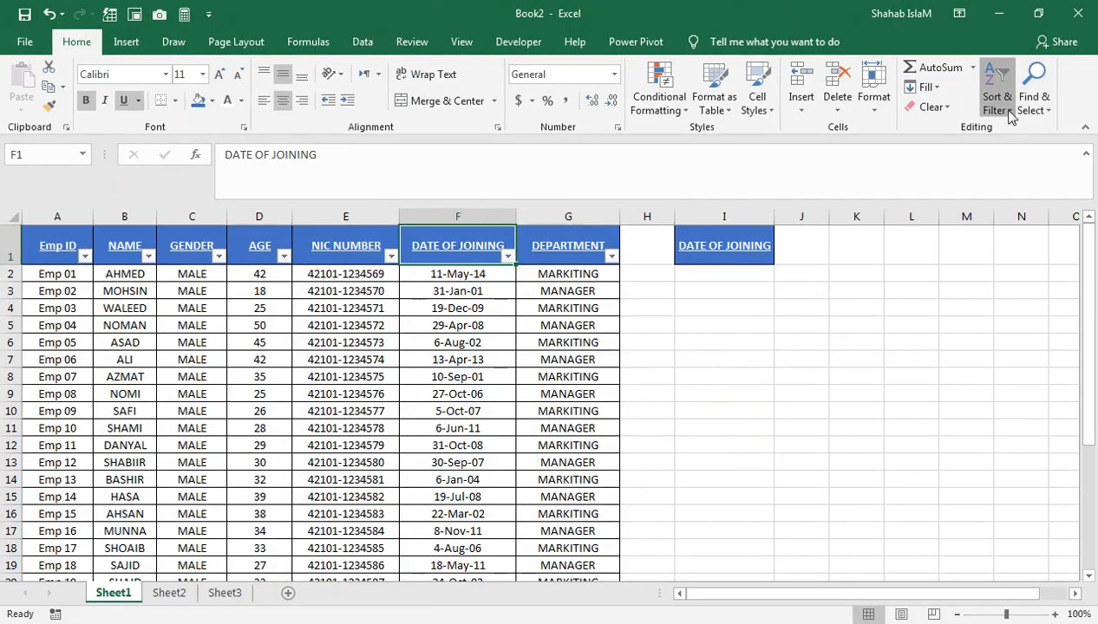
{"action": "left_click", "coordinate": [997, 92]}
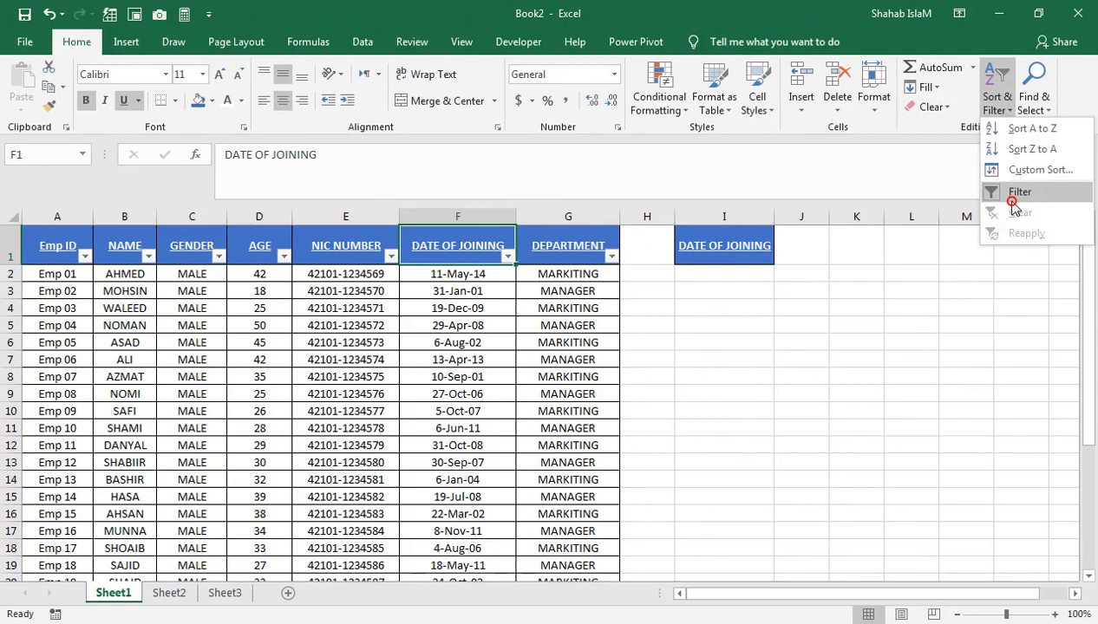
{"action": "left_click", "coordinate": [1002, 192]}
Sort the employee table by DATE OF JOINING from oldest to newest
{"action": "left_click", "coordinate": [1002, 113]}
{"action": "left_click", "coordinate": [1011, 128]}
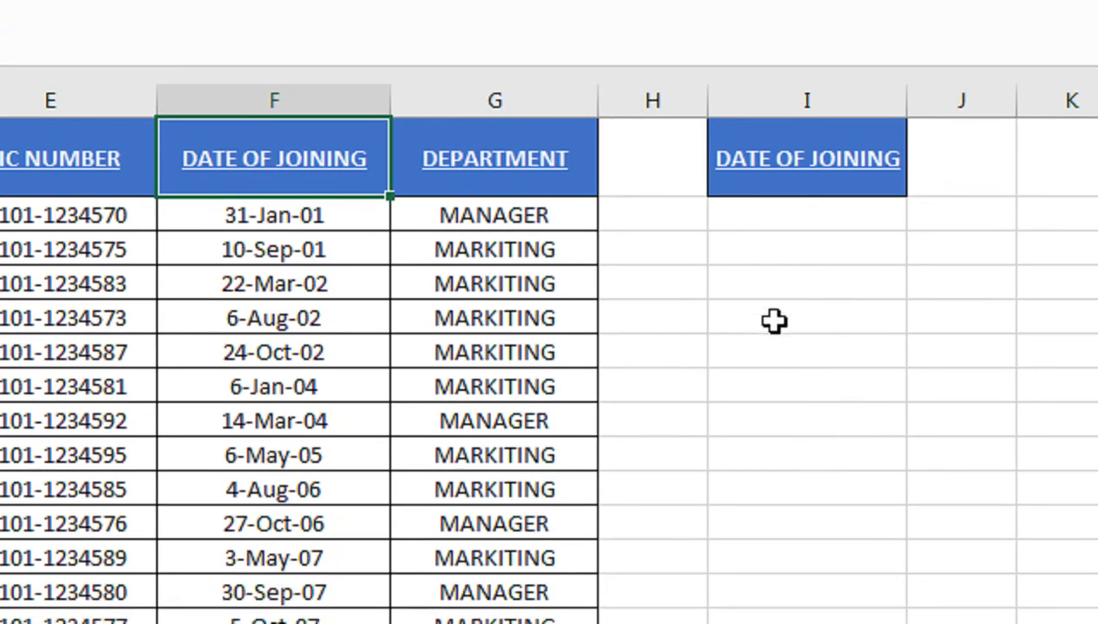
{"action": "left_click", "coordinate": [793, 215]}
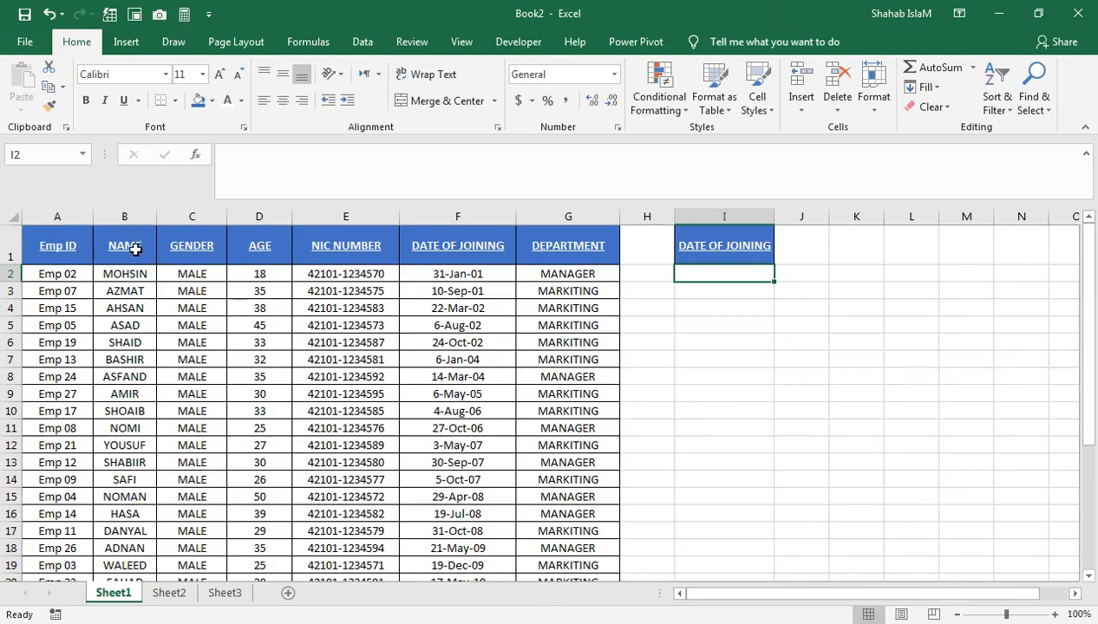
Copy the headers from Emp ID to NIC NUMBER (A1:E1) into row 1 starting at cell J1
{"action": "left_click_drag", "start_coordinate": [89, 255], "coordinate": [299, 247]}
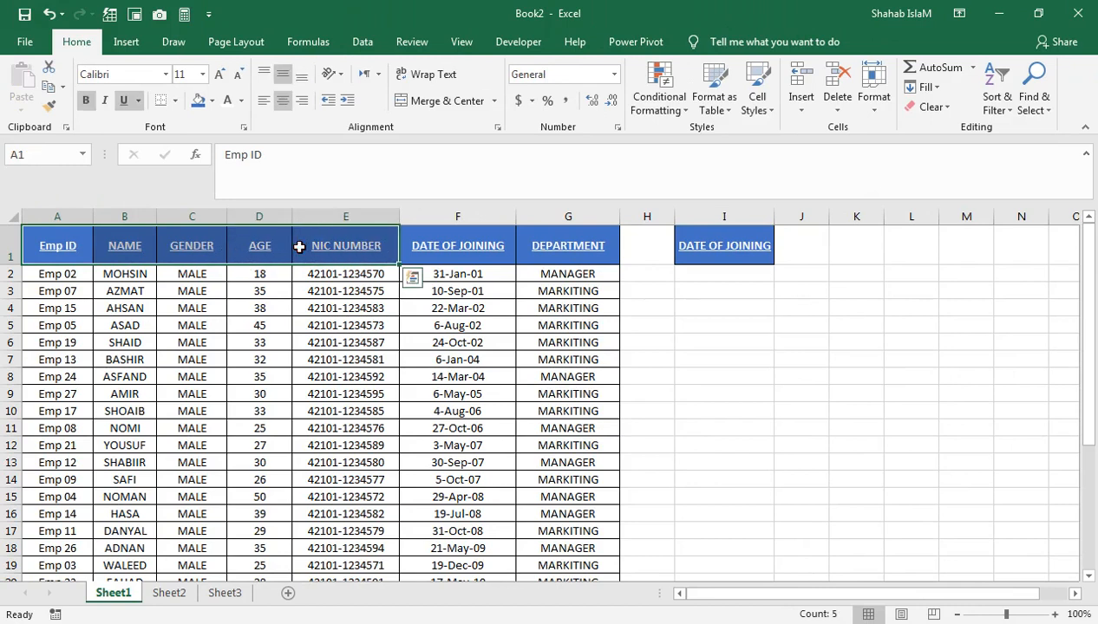
{"action": "key", "text": "ctrl+c"}
{"action": "left_click", "coordinate": [800, 250]}
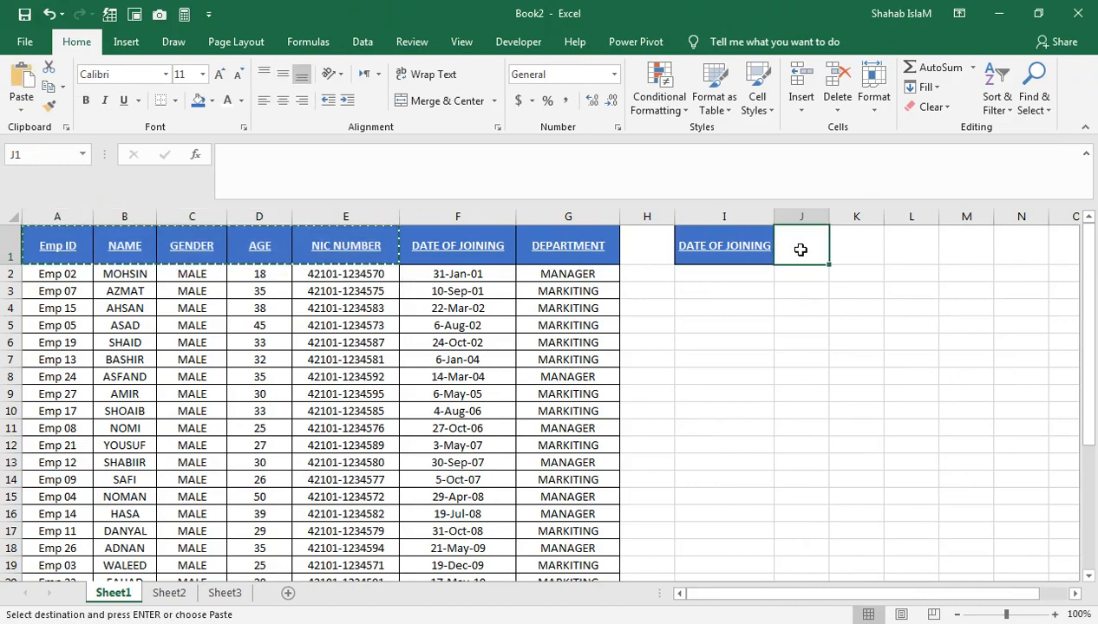
{"action": "key", "text": "ctrl+v"}
{"action": "left_click_drag", "start_coordinate": [819, 217], "coordinate": [1042, 216]}
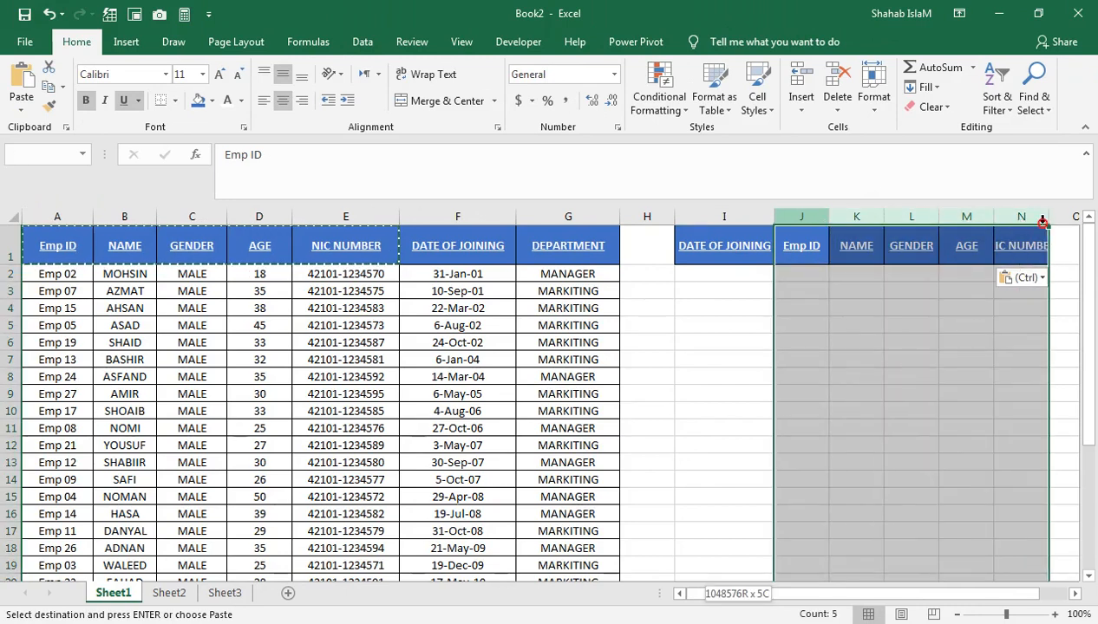
{"action": "double_click", "coordinate": [1047, 217]}
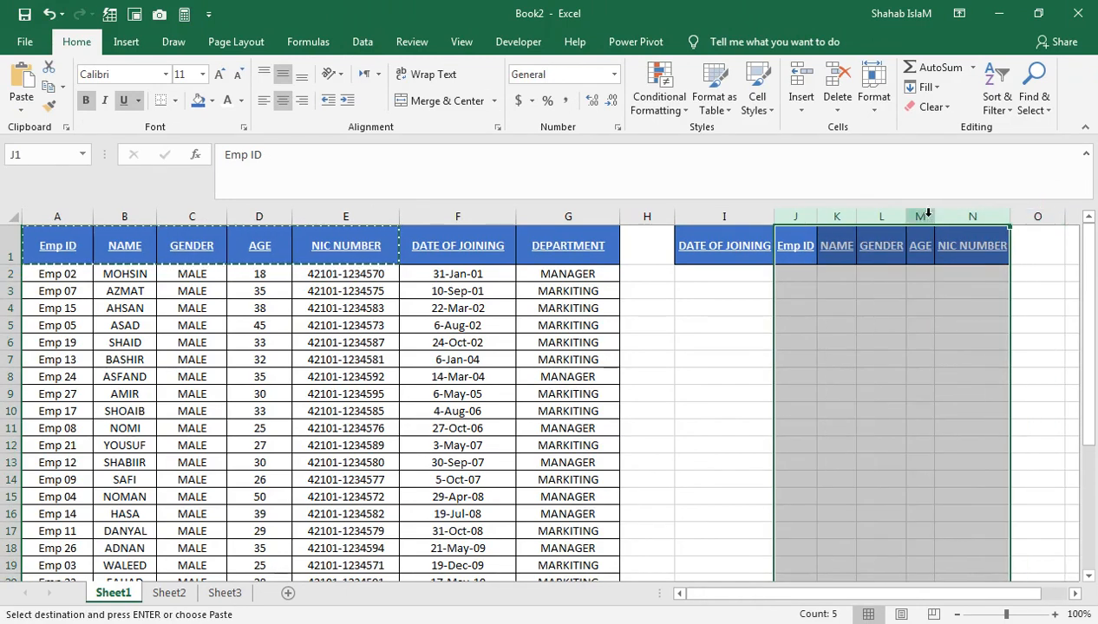
{"action": "key", "text": "ctrl+z"}
Apply the copied source column widths to columns J through N and narrow the empty column H to a thin spacer
{"action": "right_click", "coordinate": [816, 219]}
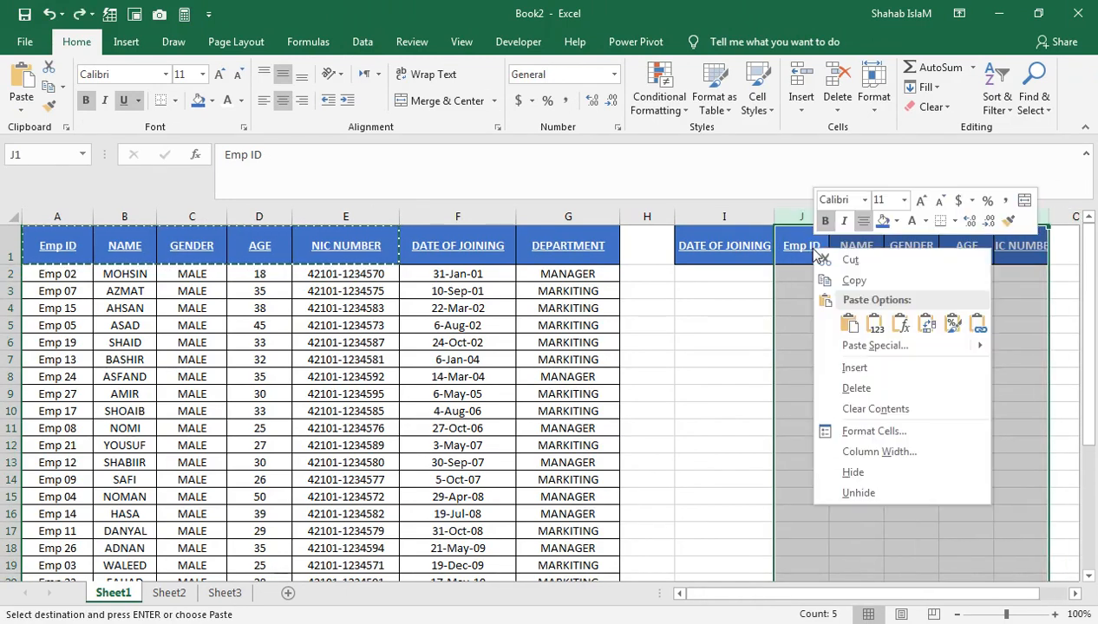
{"action": "left_click", "coordinate": [858, 346]}
{"action": "left_click", "coordinate": [889, 287]}
{"action": "left_click", "coordinate": [924, 463]}
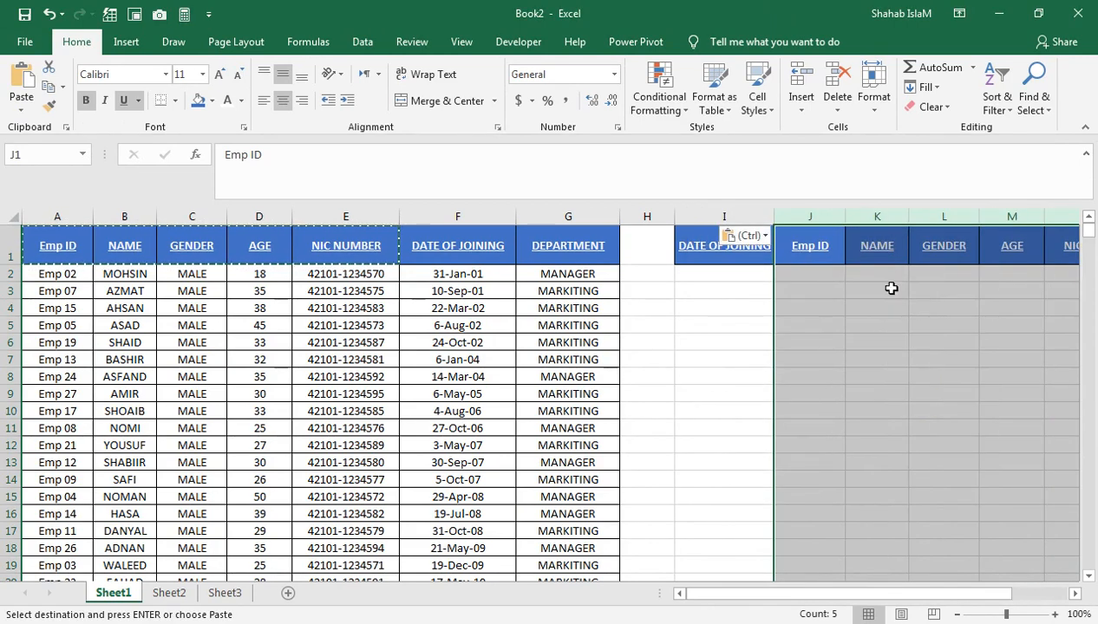
{"action": "left_click_drag", "start_coordinate": [674, 216], "coordinate": [630, 231]}
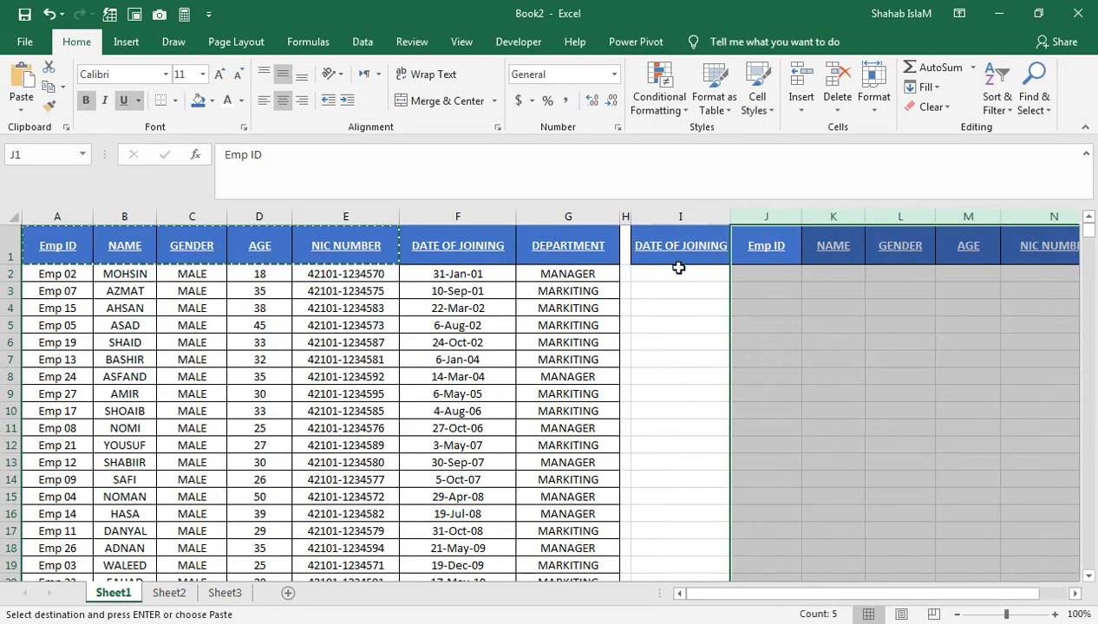
Start a SMALL formula in cell I2 with the absolute joining-date range $F$2:$F$28 as its array
{"action": "left_click", "coordinate": [719, 276]}
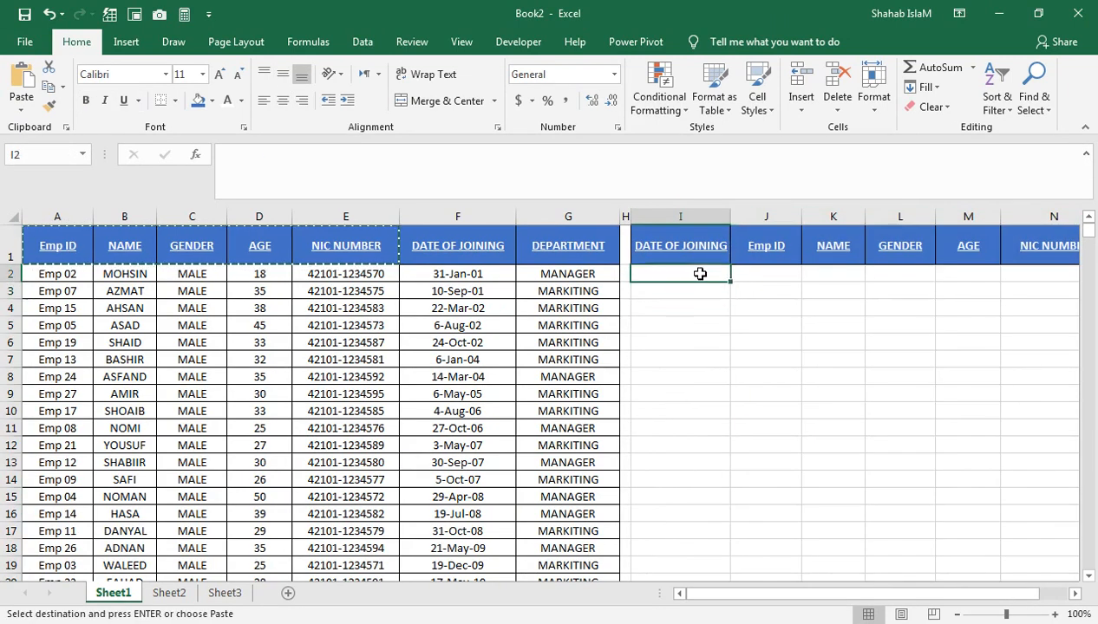
{"action": "type", "text": "=sm"}
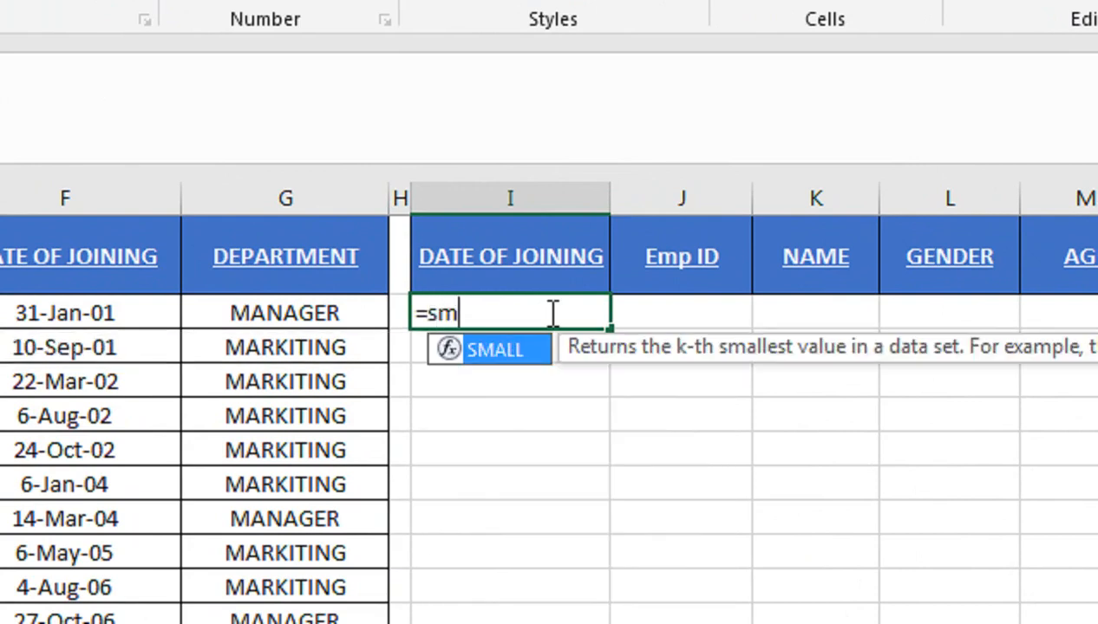
{"action": "key", "text": "Tab"}
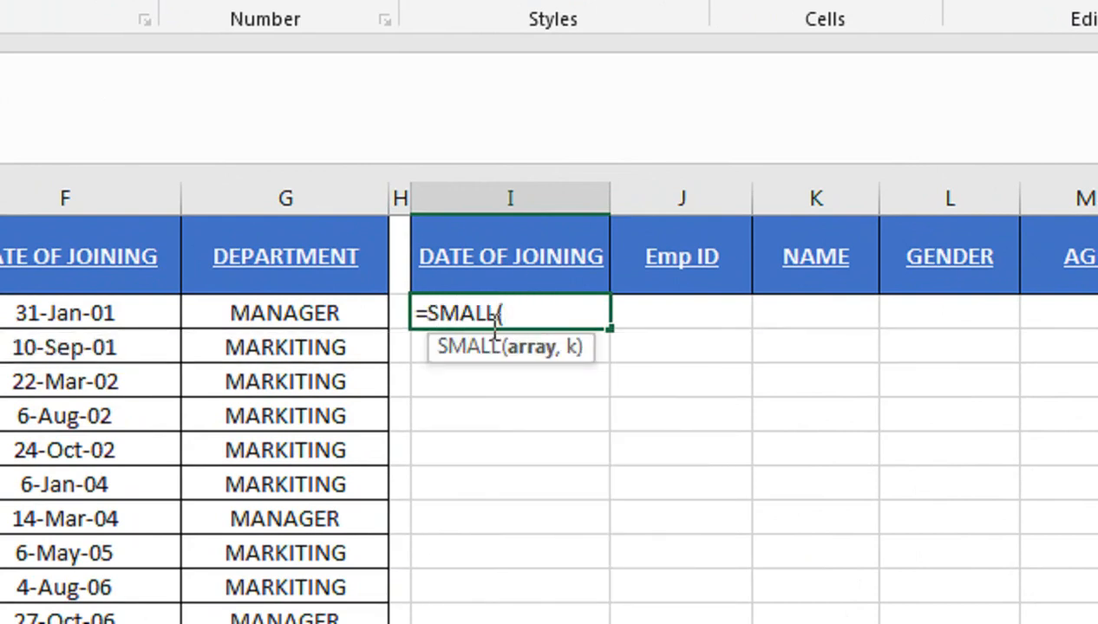
{"action": "left_click", "coordinate": [139, 313]}
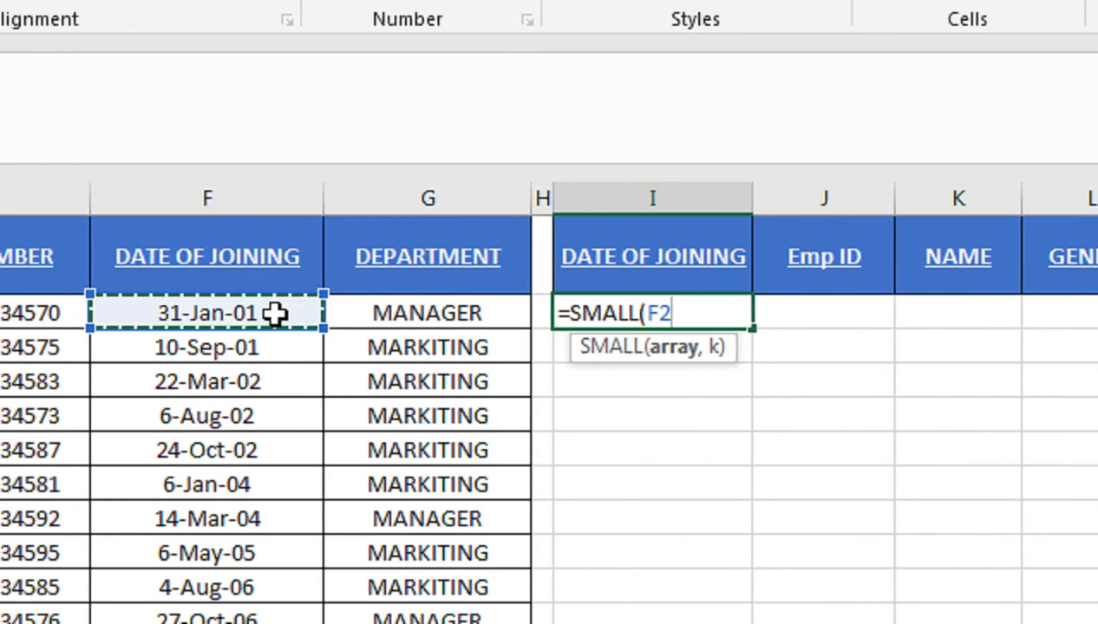
{"action": "key", "text": "ctrl+shift+Down"}
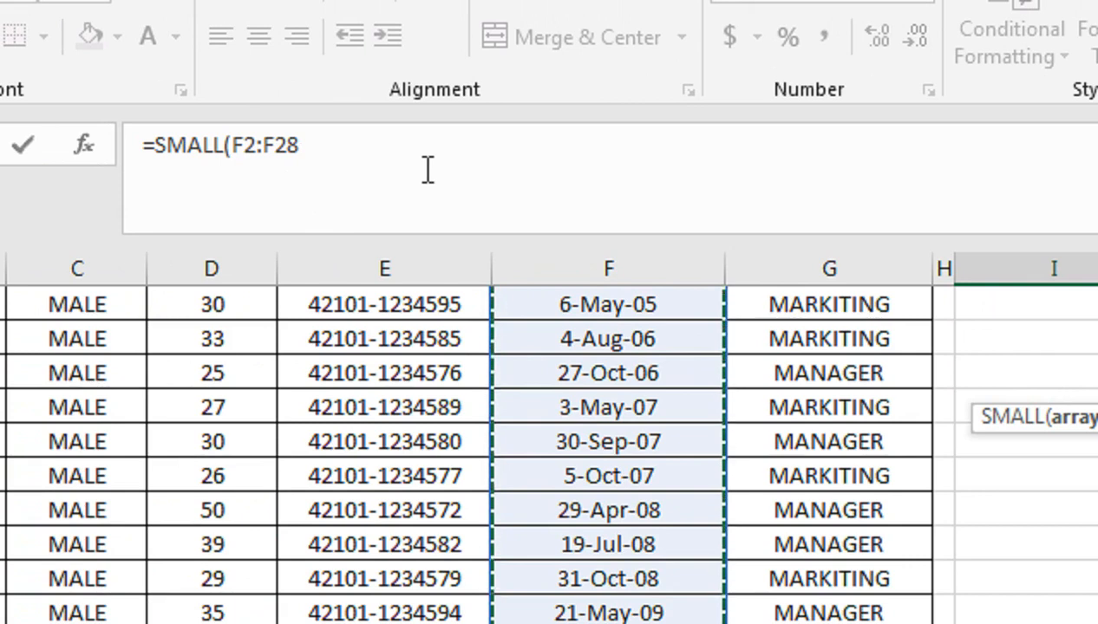
{"action": "key", "text": "F4"}
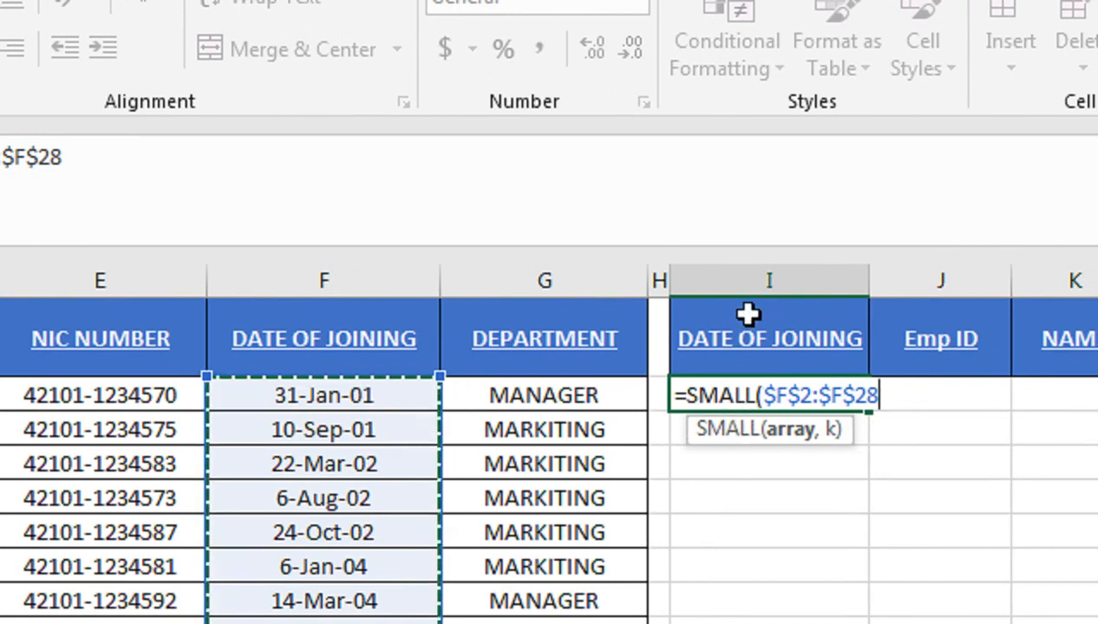
{"action": "type", "text": ","}
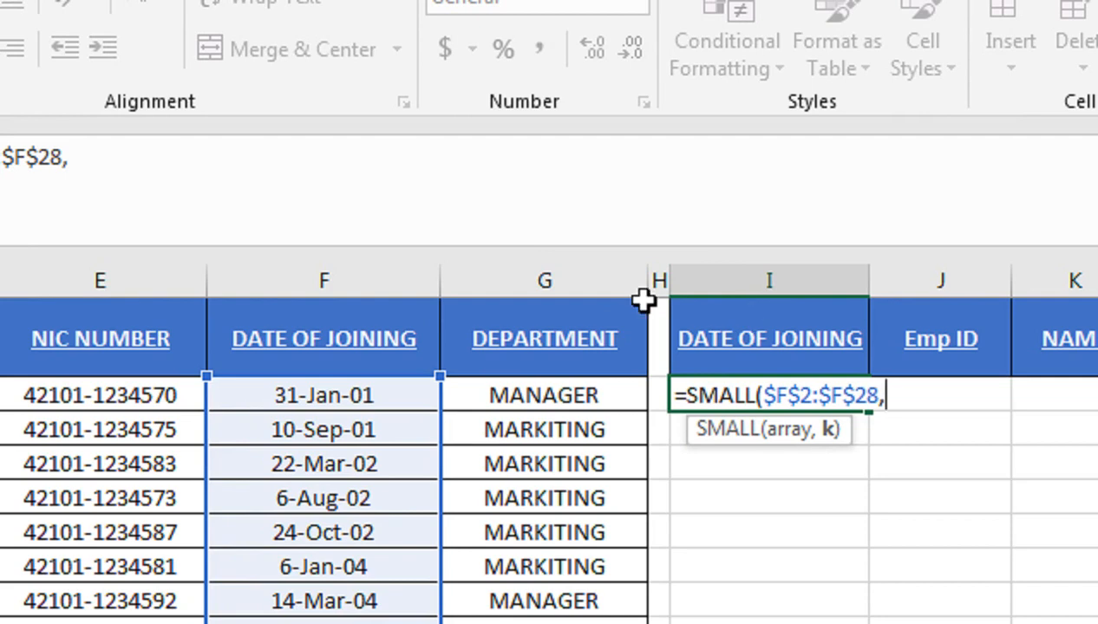
Complete the SMALL formula in cell I2 with ROWS($I$2:I2) as its k argument, and enter it
{"action": "type", "text": "rows"}
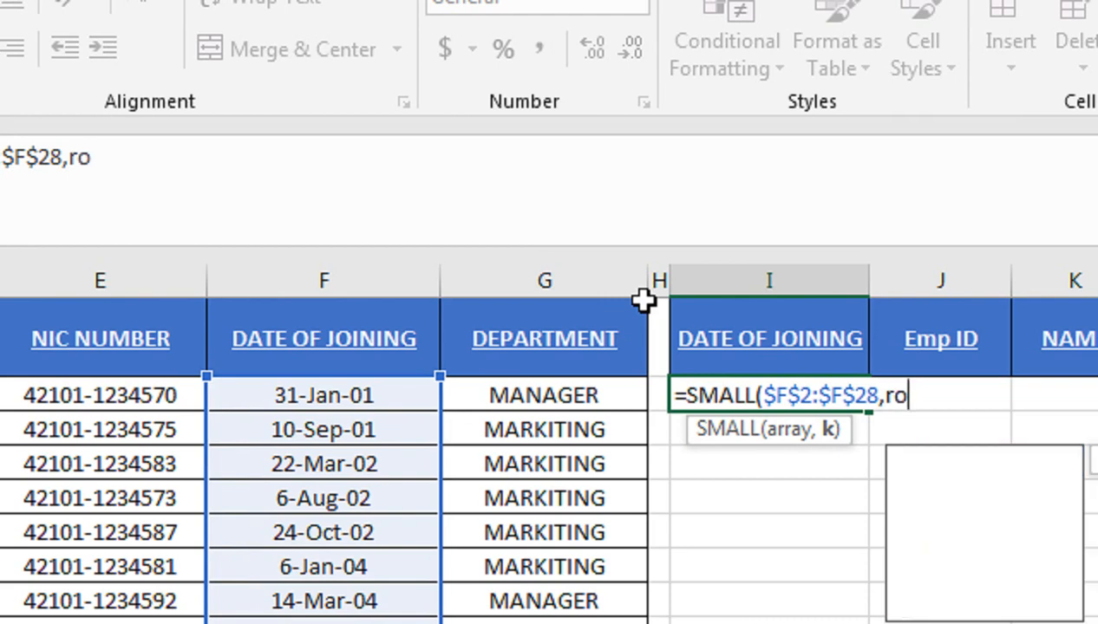
{"action": "key", "text": "Tab"}
{"action": "left_click", "coordinate": [730, 328]}
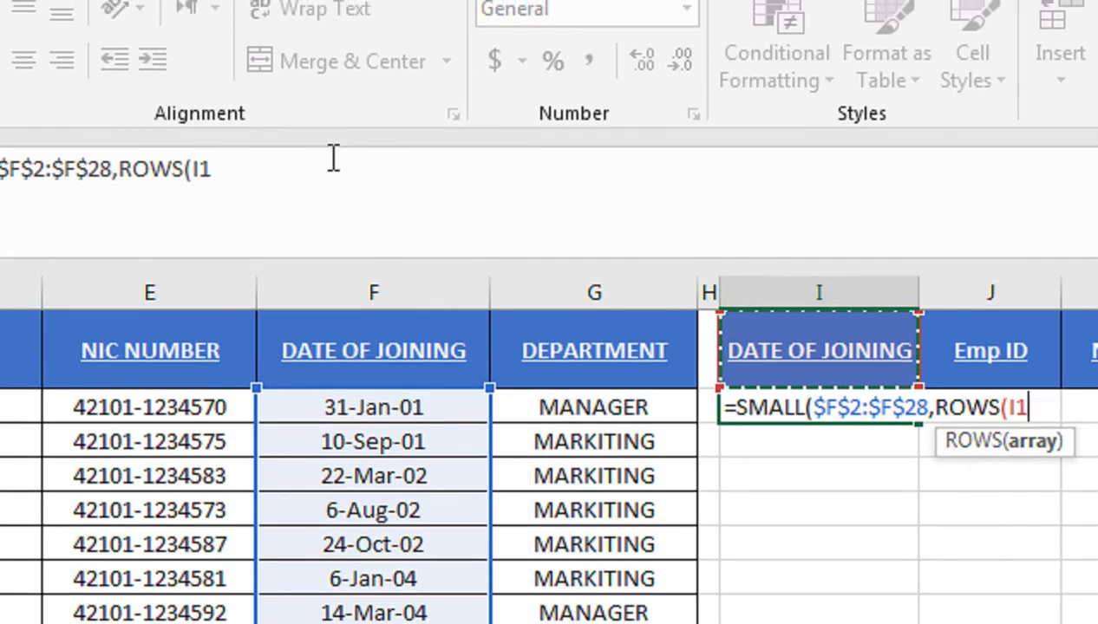
{"action": "key", "text": "Down"}
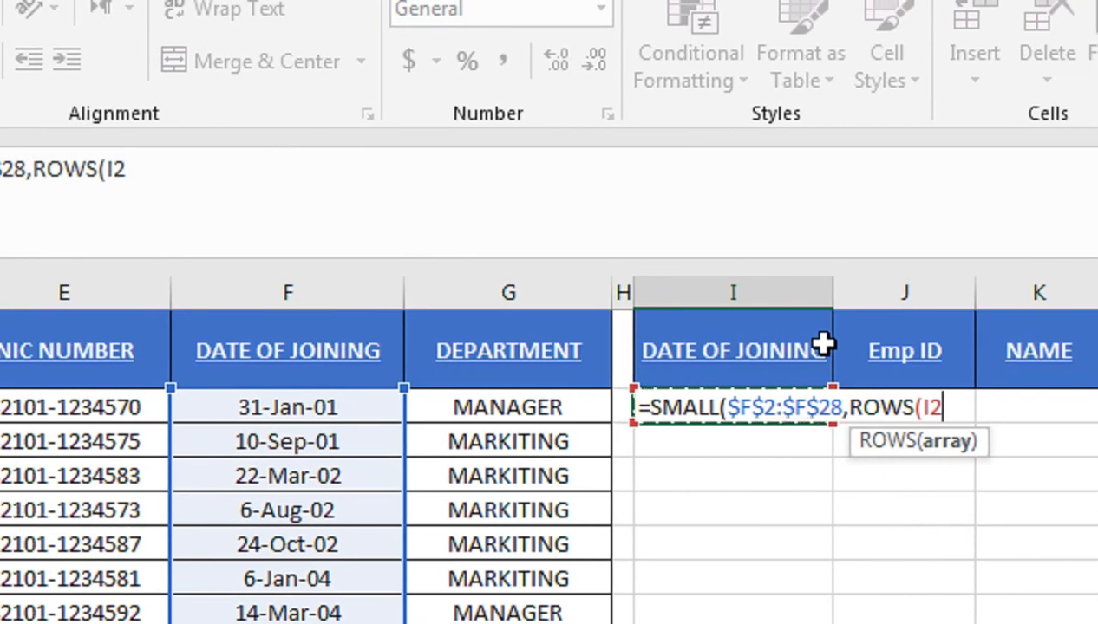
{"action": "type", "text": ":I2"}
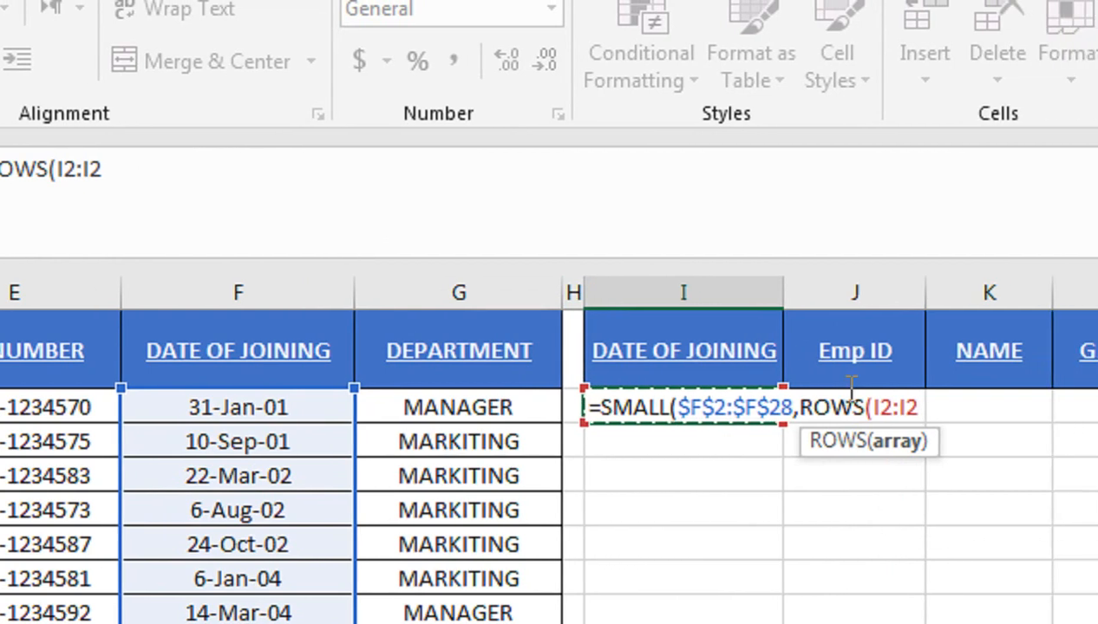
{"action": "double_click", "coordinate": [933, 408]}
{"action": "left_click", "coordinate": [827, 408]}
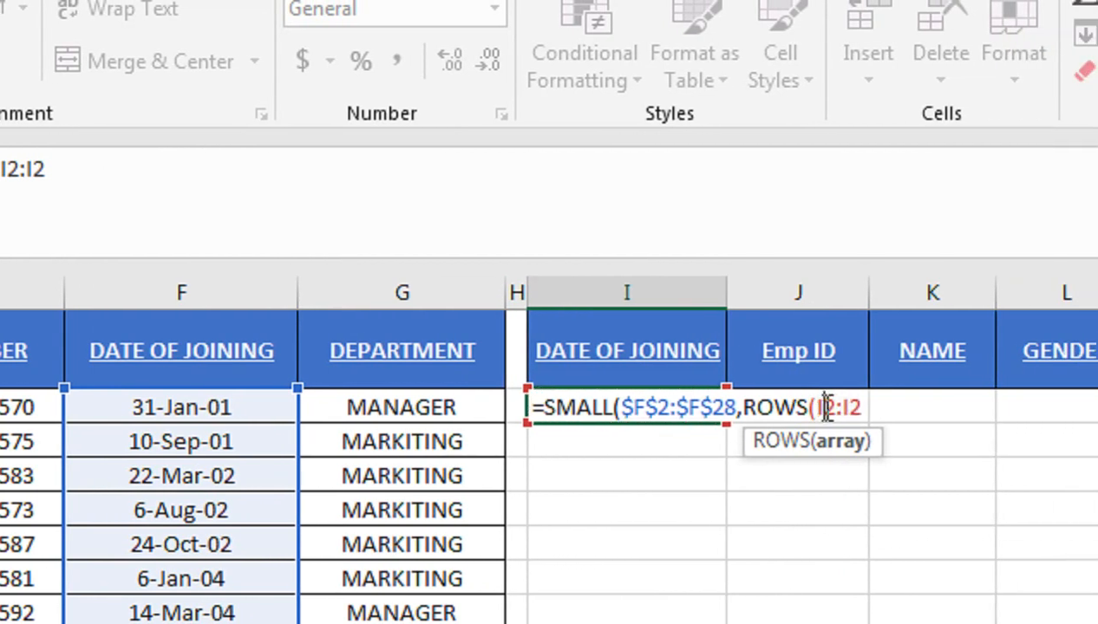
{"action": "key", "text": "F4"}
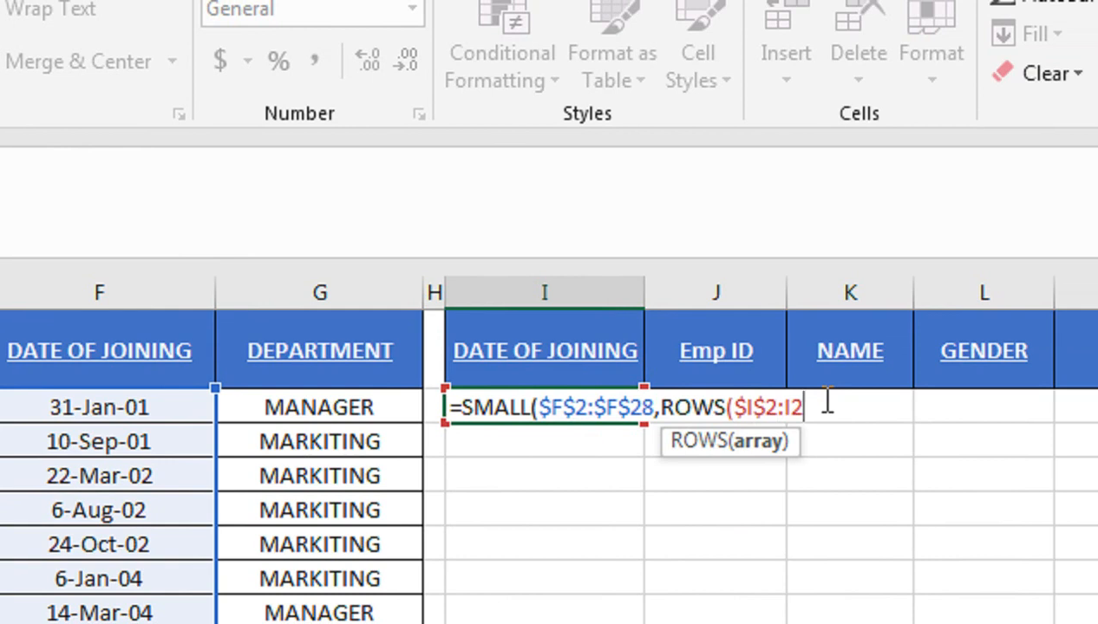
{"action": "type", "text": ")"}
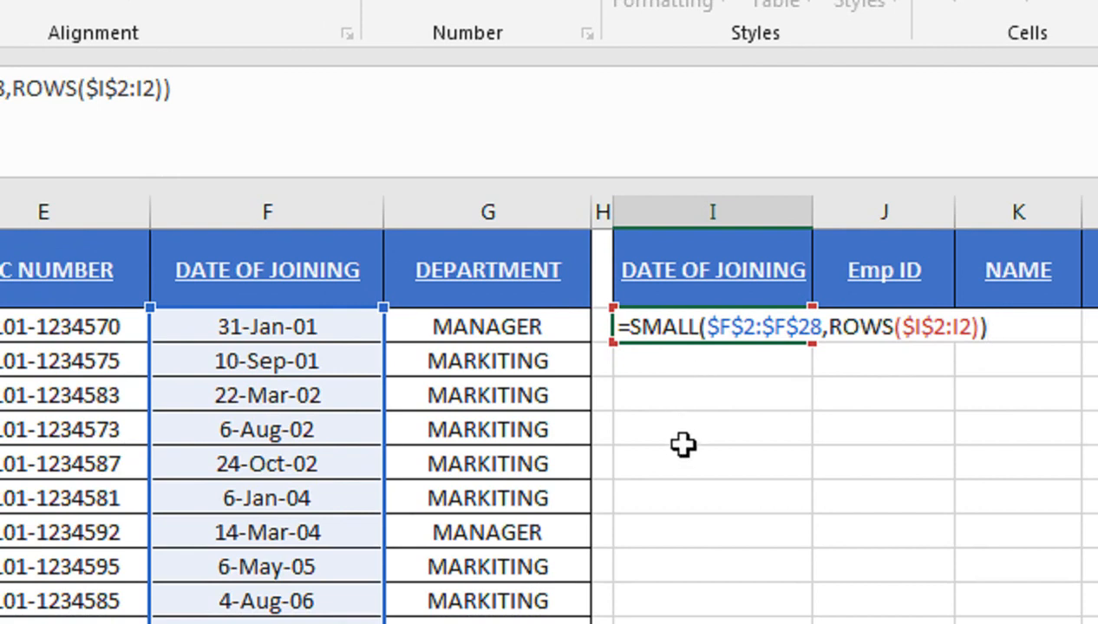
{"action": "key", "text": "Return"}
Format cell I2 as a day-month-year date and fill its formula down through I28
{"action": "left_click", "coordinate": [711, 335]}
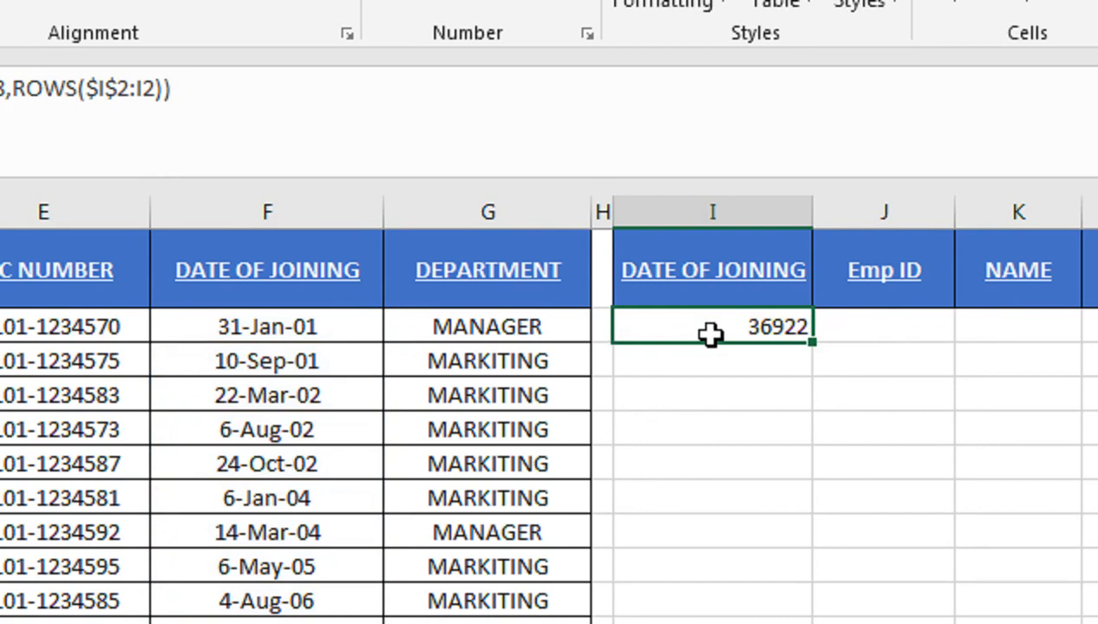
{"action": "key", "text": "ctrl+shift+3"}
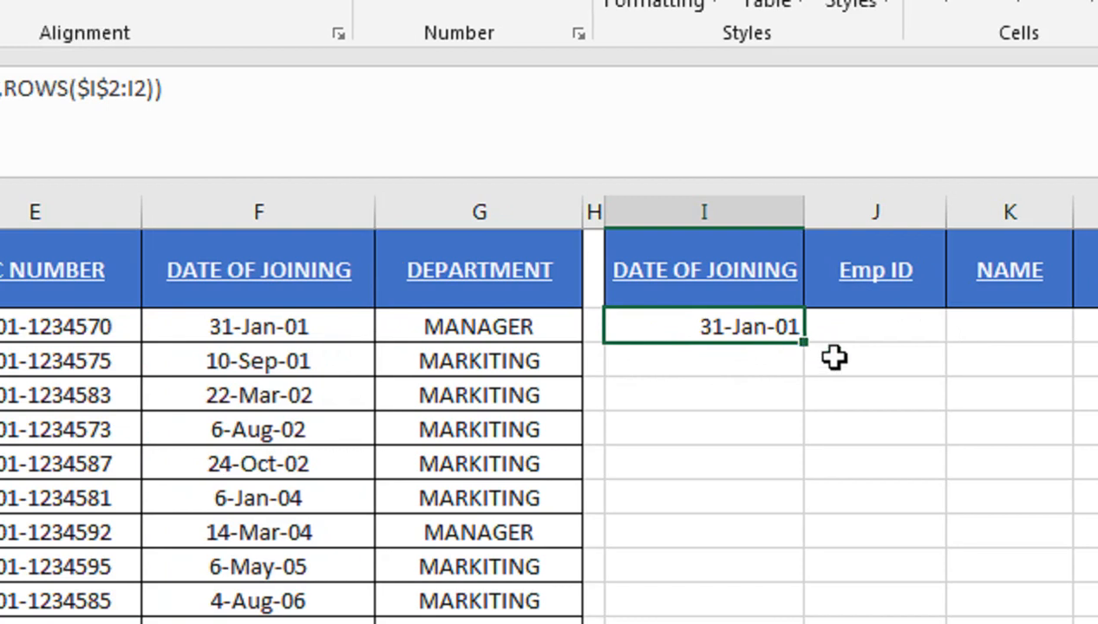
{"action": "left_click_drag", "start_coordinate": [811, 347], "coordinate": [811, 349]}
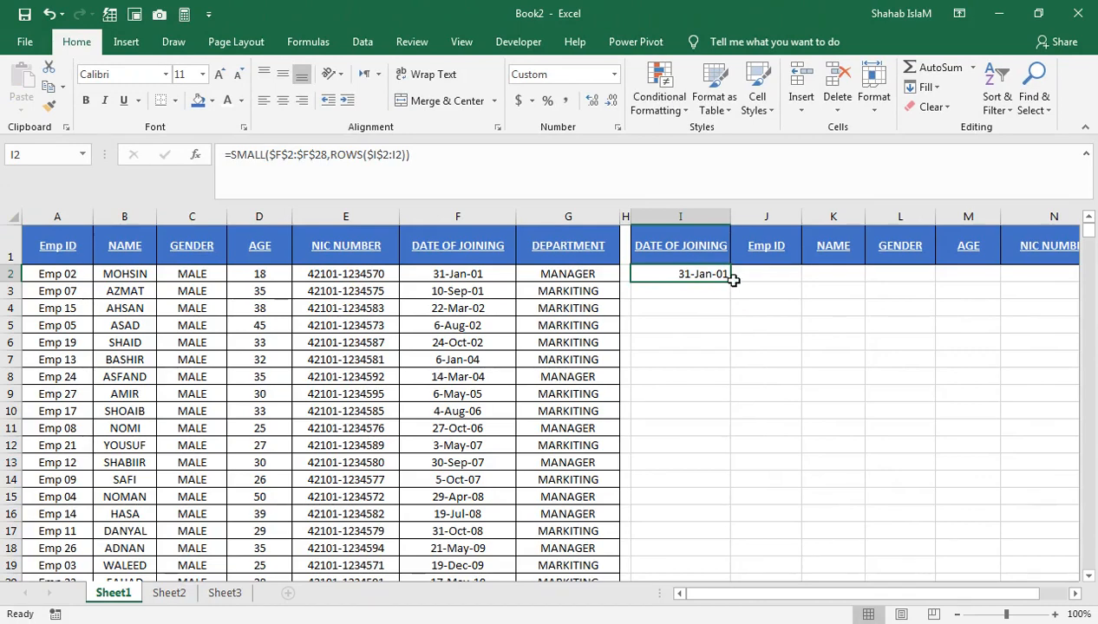
{"action": "left_click_drag", "start_coordinate": [733, 279], "coordinate": [677, 392]}
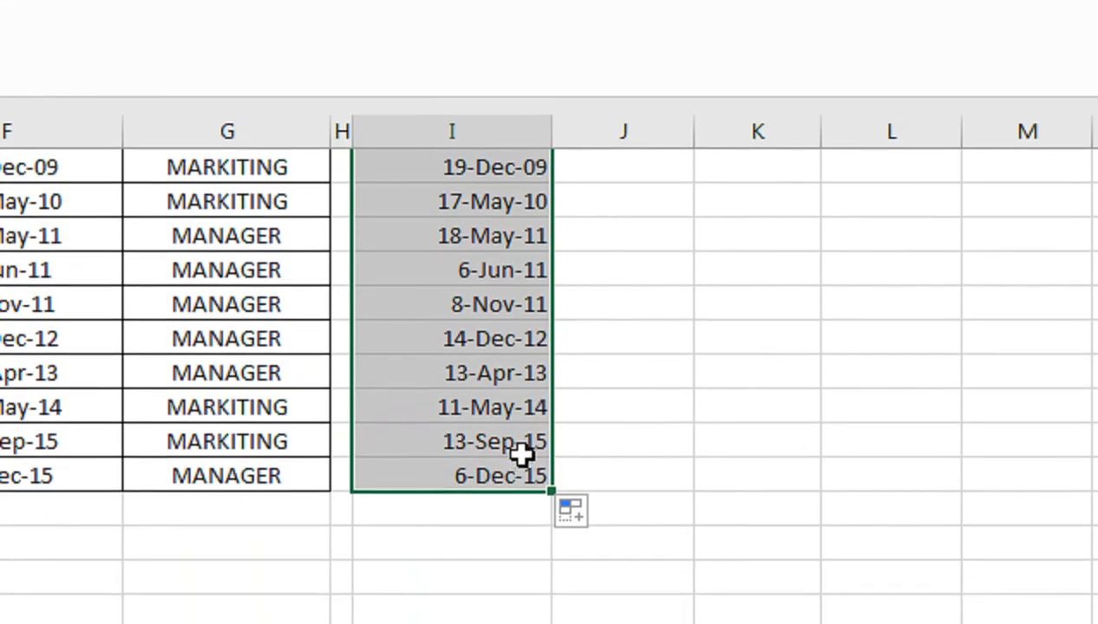
{"action": "left_click", "coordinate": [520, 507]}
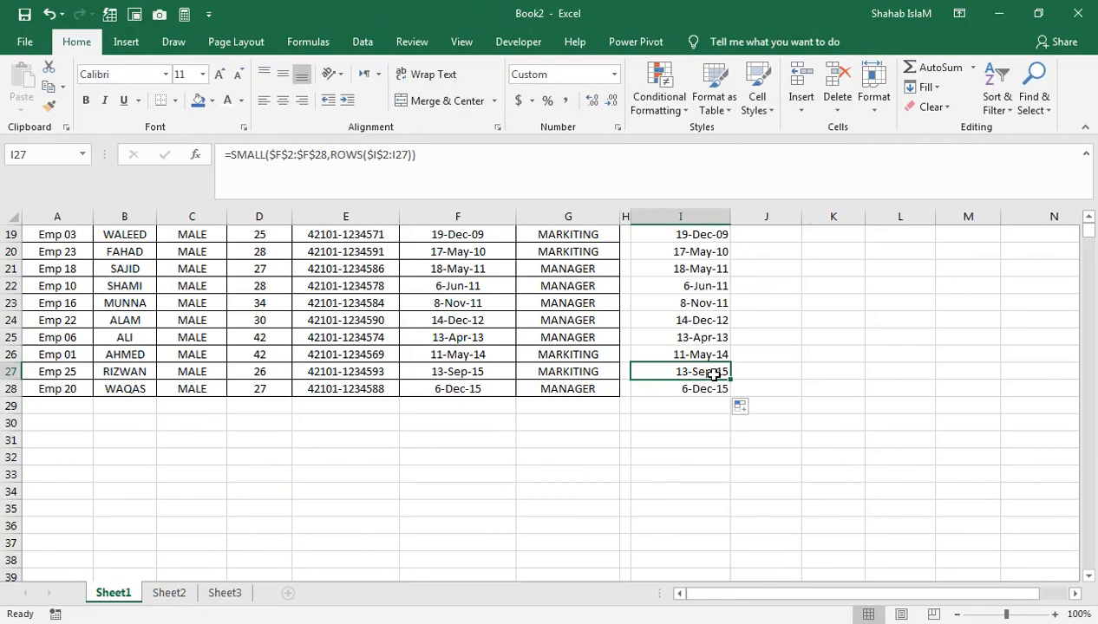
{"action": "scroll", "coordinate": [694, 364], "scroll_direction": "up", "scroll_amount": 5}
{"action": "key", "text": "ctrl+Up"}
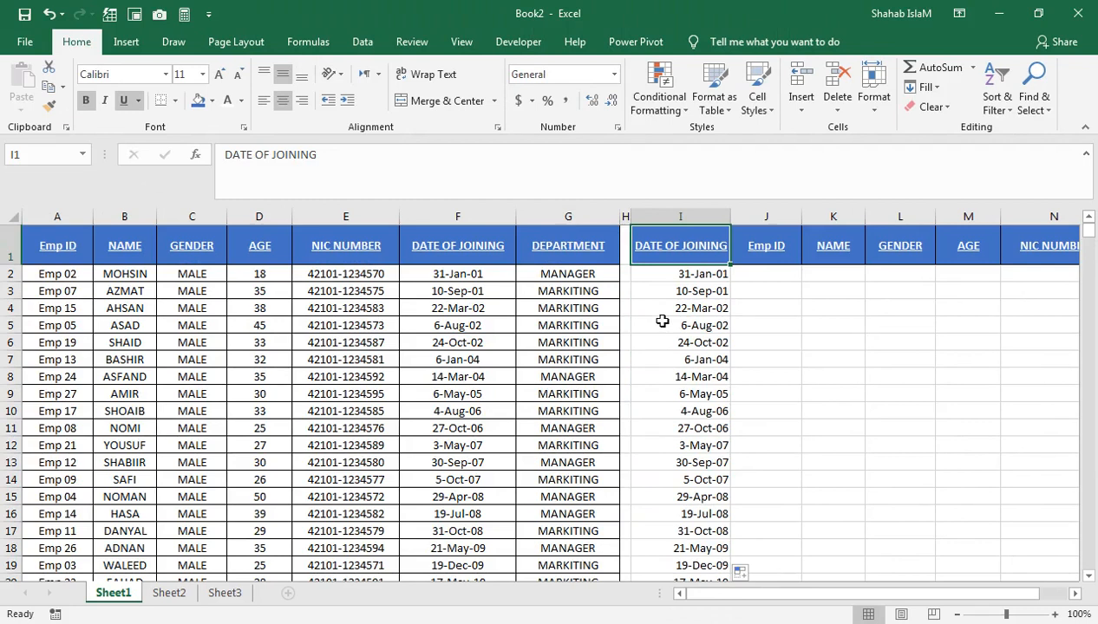
Review the formula in I2 and compare the first and last joining dates in columns F and I
{"action": "left_click", "coordinate": [506, 273]}
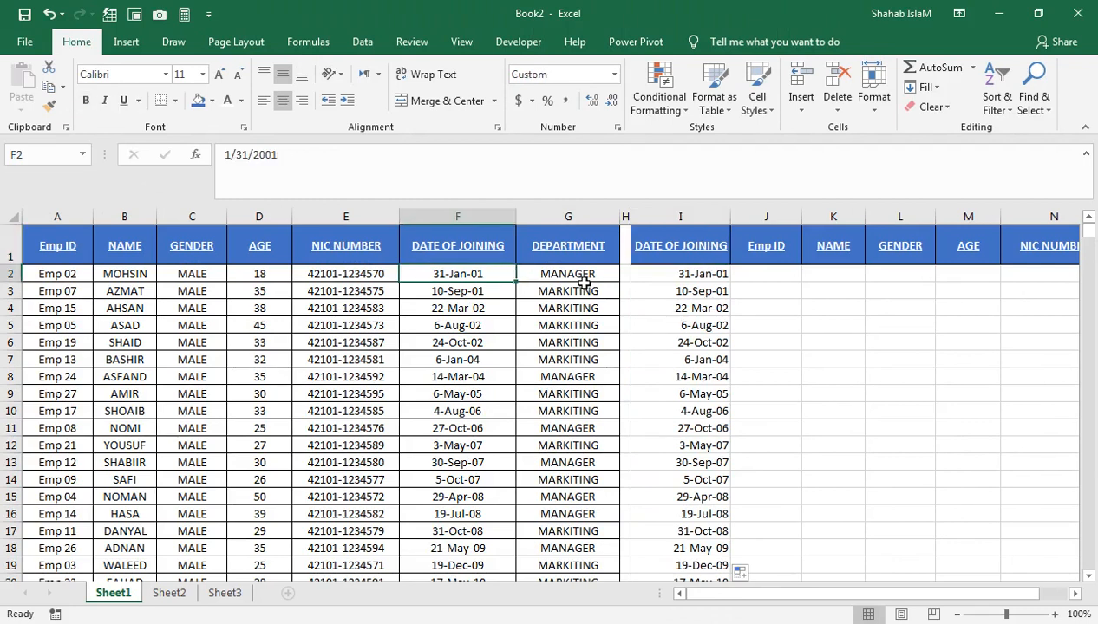
{"action": "left_click", "coordinate": [677, 272]}
{"action": "double_click", "coordinate": [677, 272]}
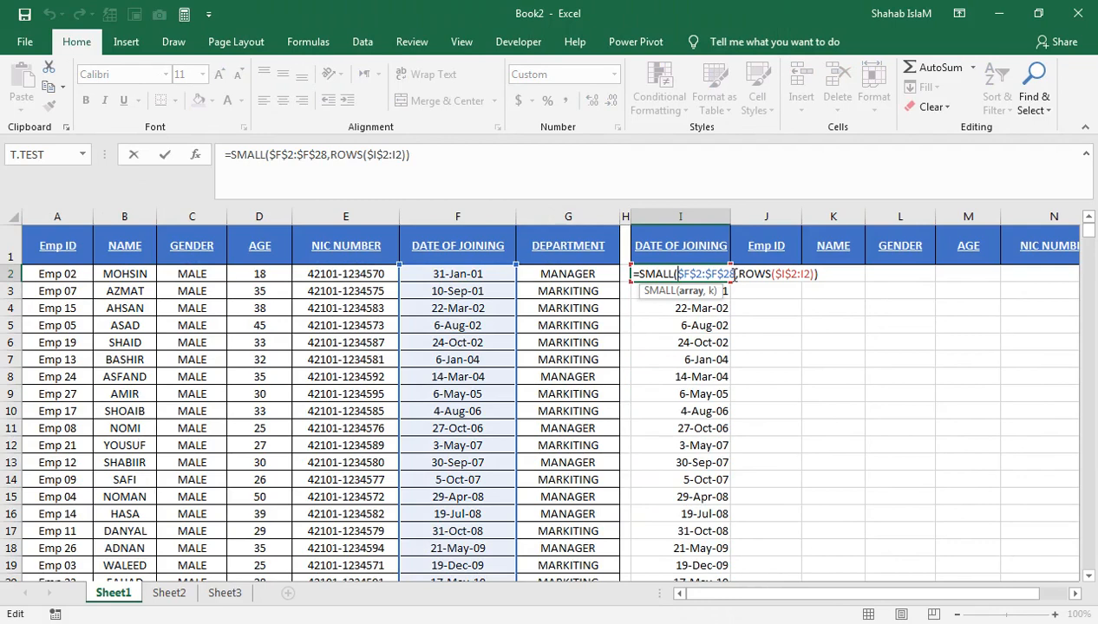
{"action": "key", "text": "ctrl+Return"}
{"action": "left_click", "coordinate": [493, 277]}
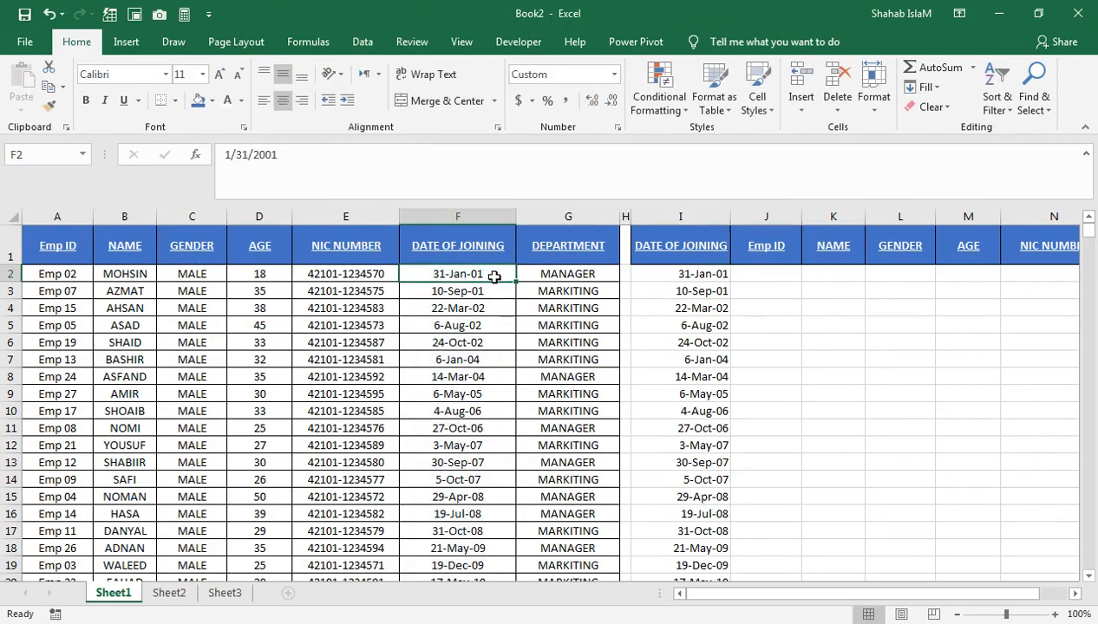
{"action": "key", "text": "ctrl+Down"}
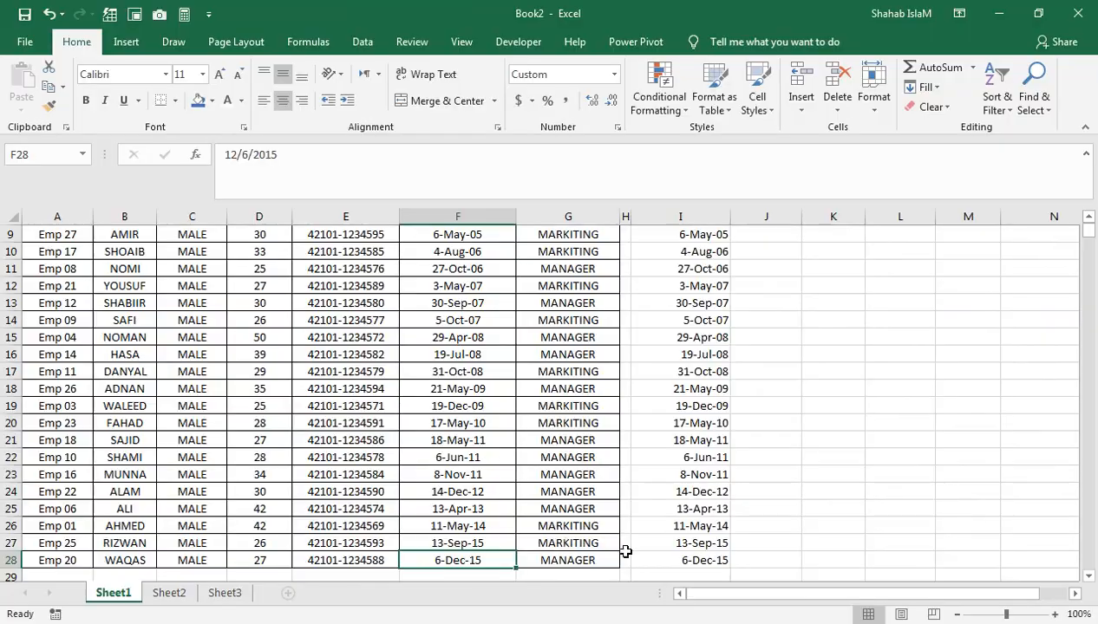
{"action": "left_click", "coordinate": [673, 560]}
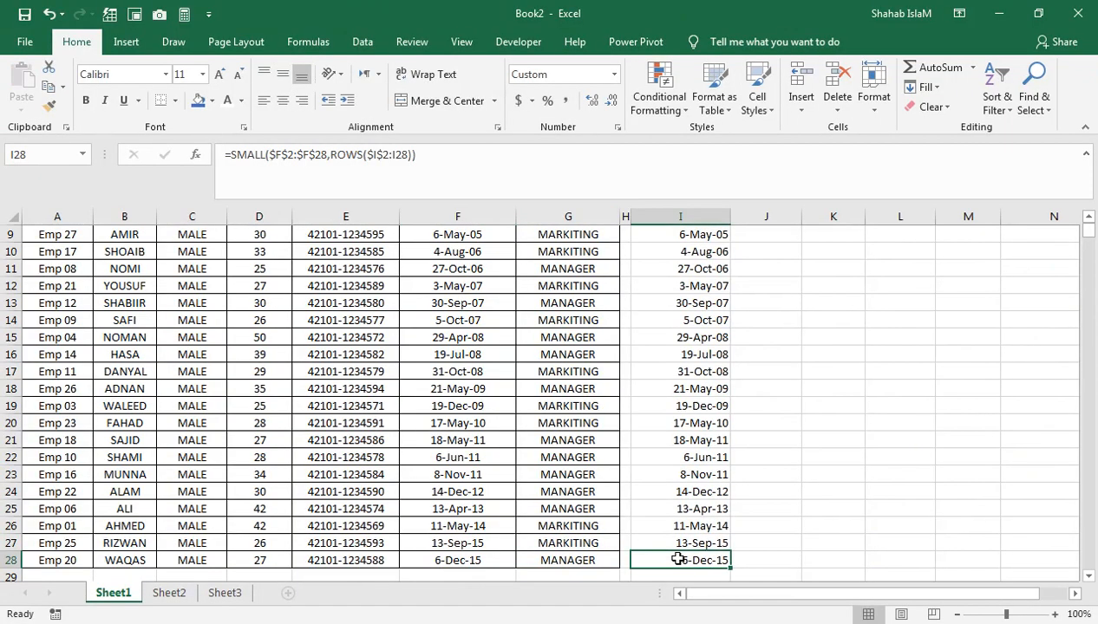
{"action": "key", "text": "ctrl+Up"}
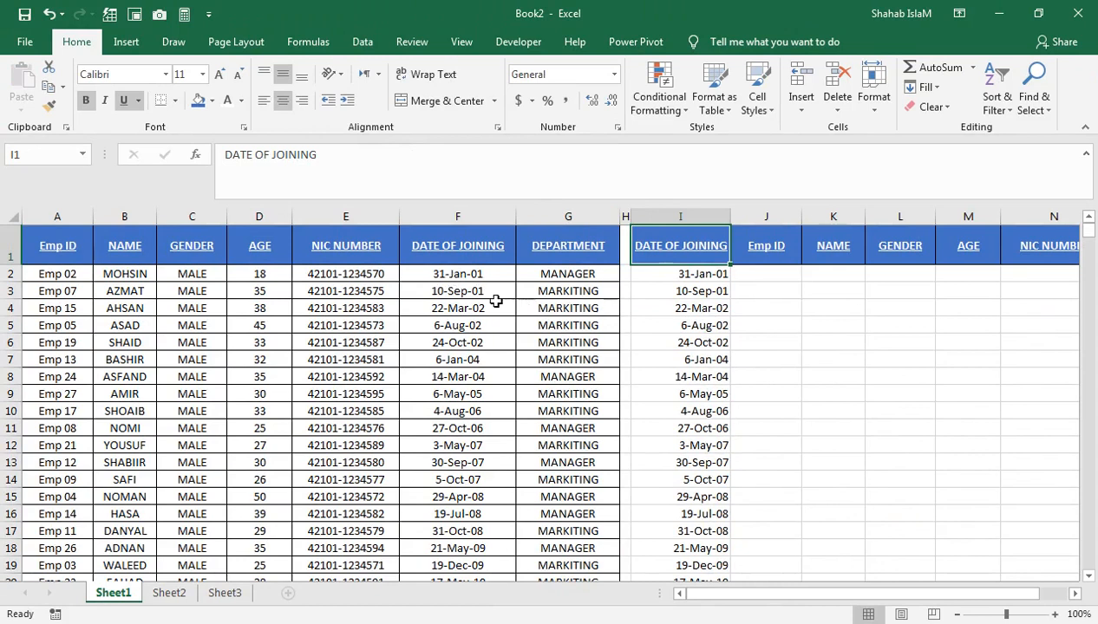
Extend the SMALL array in cell I2 to $F$2:$F$100
{"action": "double_click", "coordinate": [669, 277]}
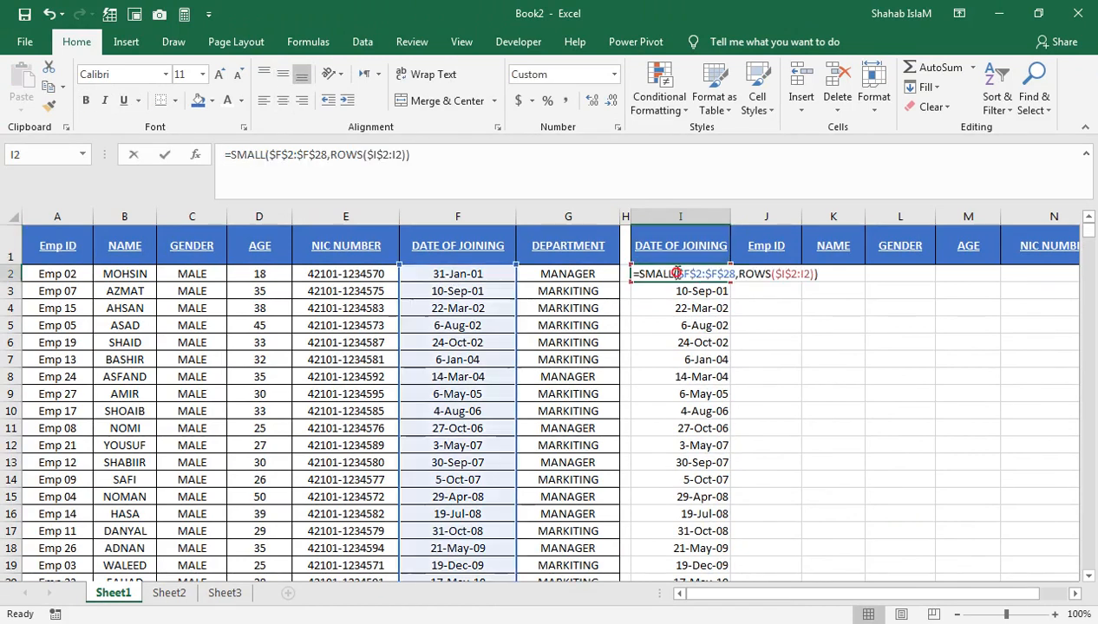
{"action": "left_click_drag", "start_coordinate": [577, 319], "coordinate": [559, 320]}
{"action": "key", "text": "BackSpace"}
{"action": "type", "text": "100"}
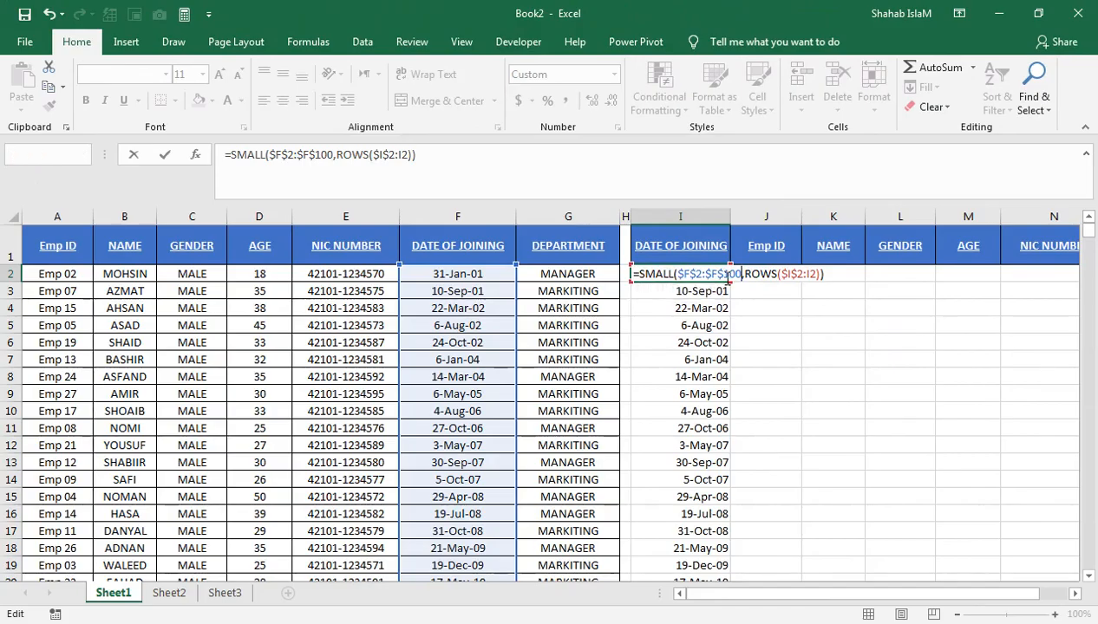
{"action": "key", "text": "Return"}
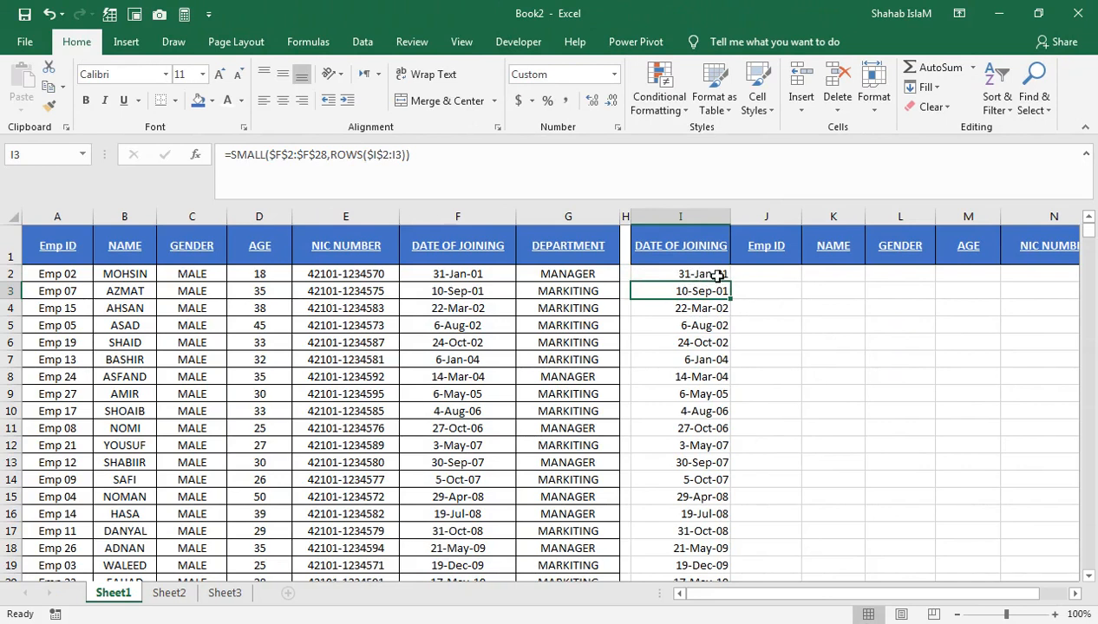
Start a new employee record in row 29 by entering the employee ID in A29 and the employee's name in B29
{"action": "left_click", "coordinate": [468, 271]}
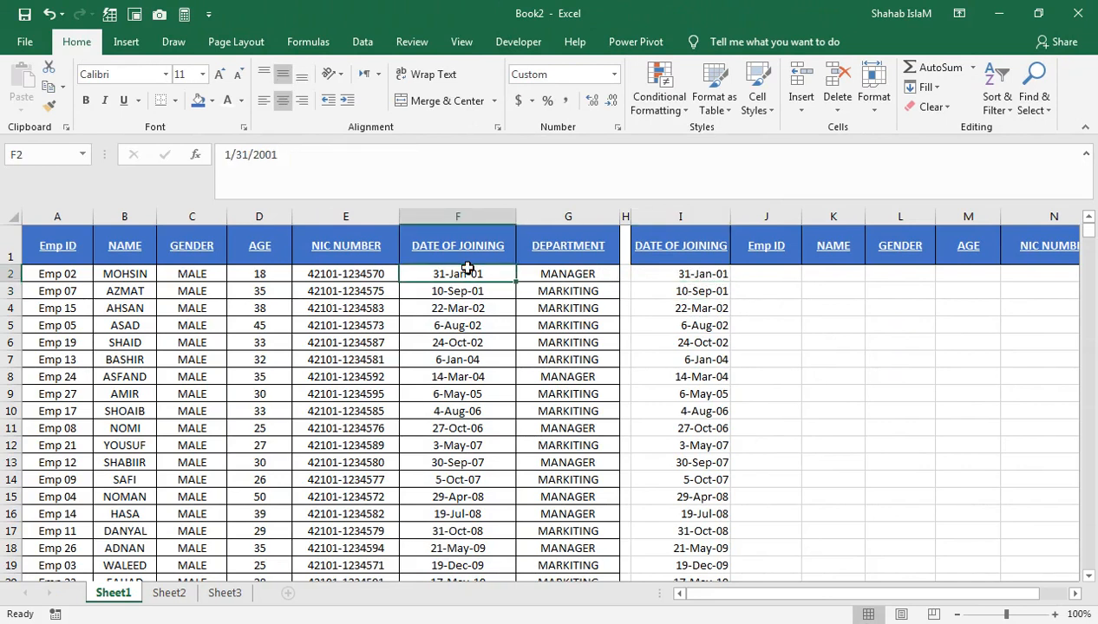
{"action": "key", "text": "ctrl+Down"}
{"action": "key", "text": "ctrl+Left"}
{"action": "key", "text": "Down"}
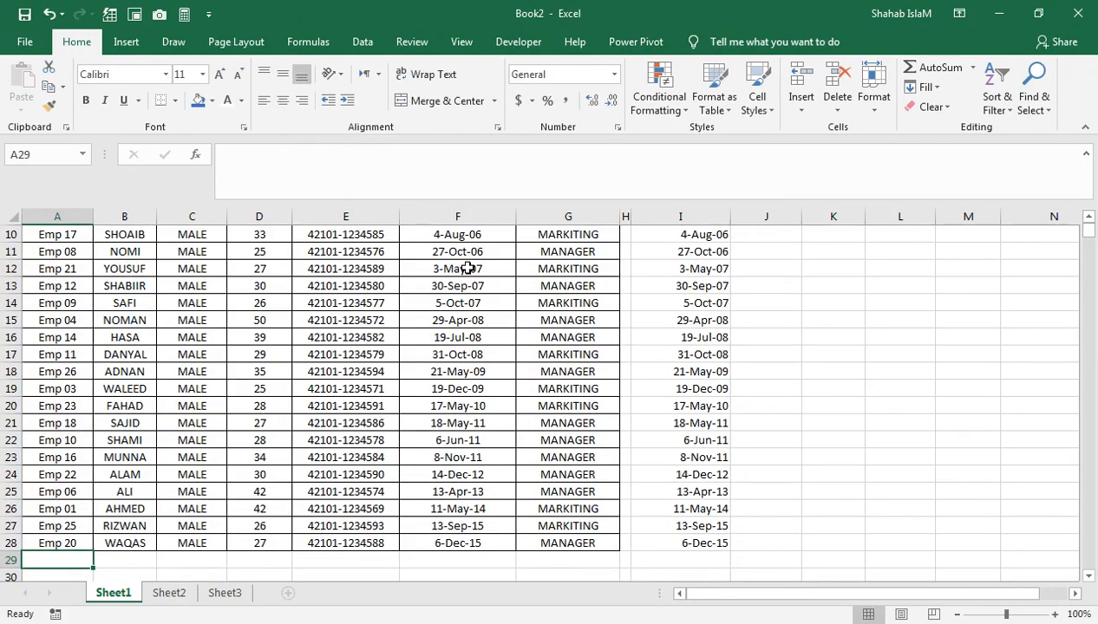
{"action": "type", "text": "Emp 21"}
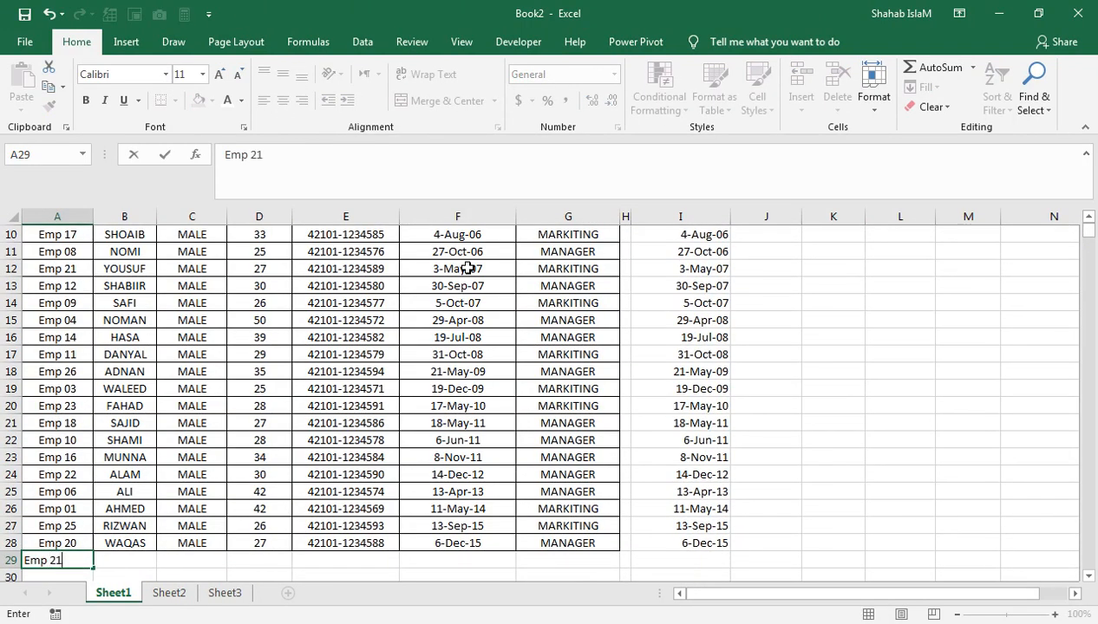
{"action": "key", "text": "Tab"}
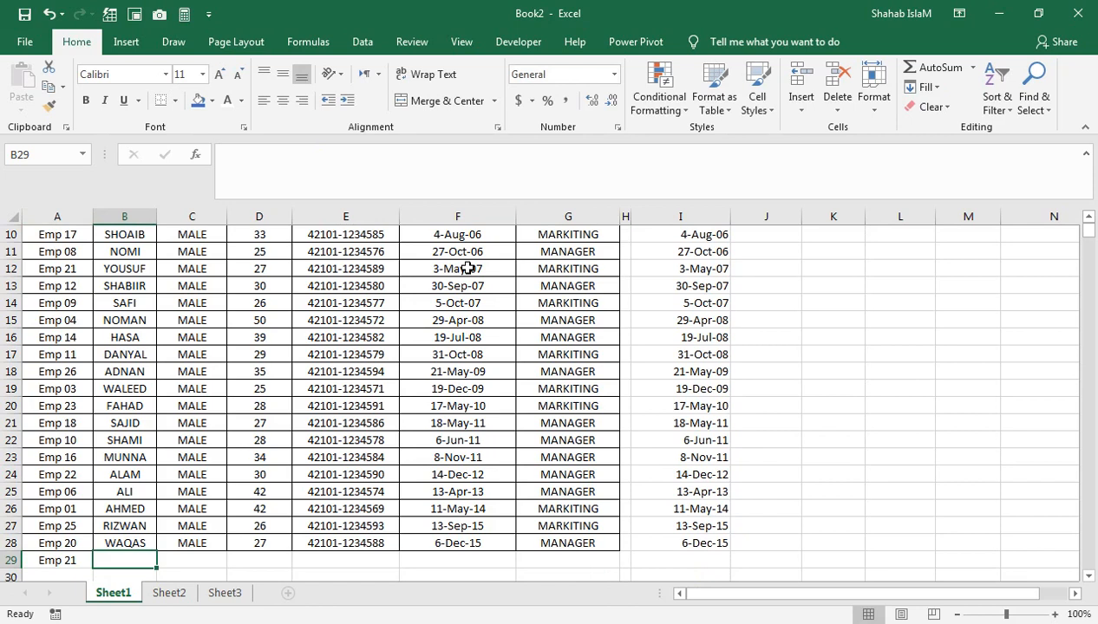
{"action": "type", "text": "U"}
{"action": "key", "text": "Tab"}
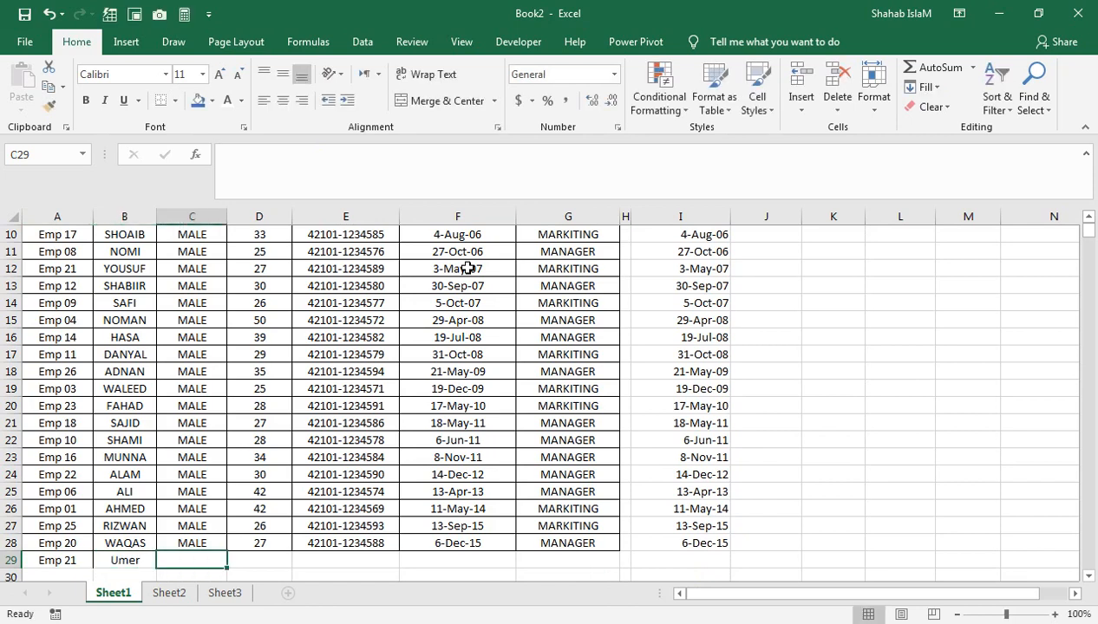
Fill the gender and age from row 28 down into row 29, and extend the NIC NUMBER series from E28 to E29
{"action": "key", "text": "Up"}
{"action": "key", "text": "shift+Right"}
{"action": "key", "text": "shift+Down"}
{"action": "key", "text": "ctrl+d"}
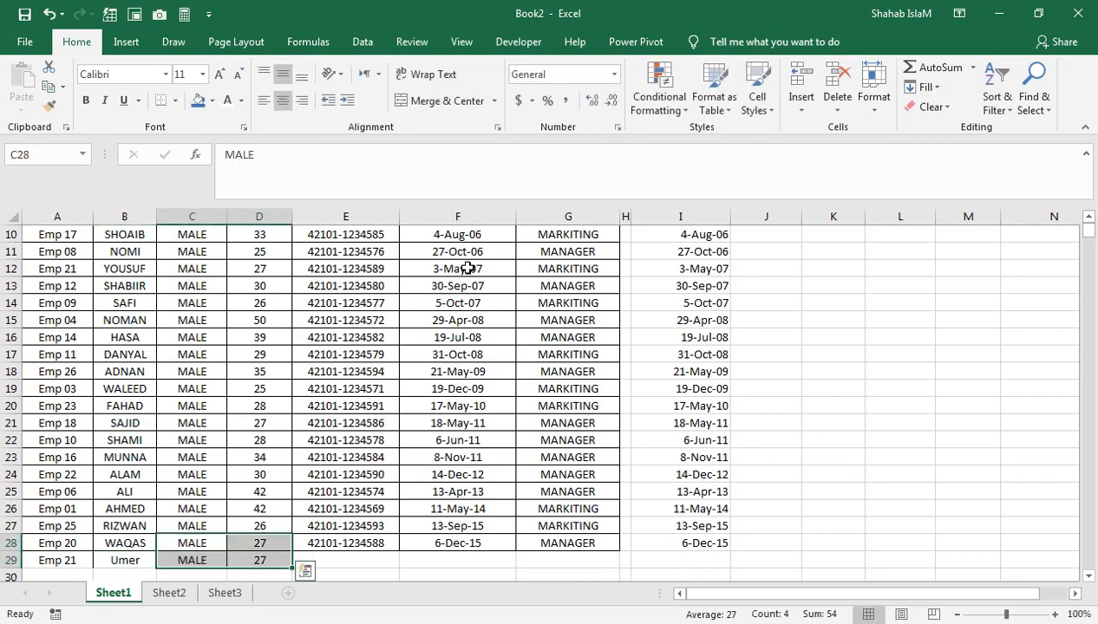
{"action": "key", "text": "shift+Right"}
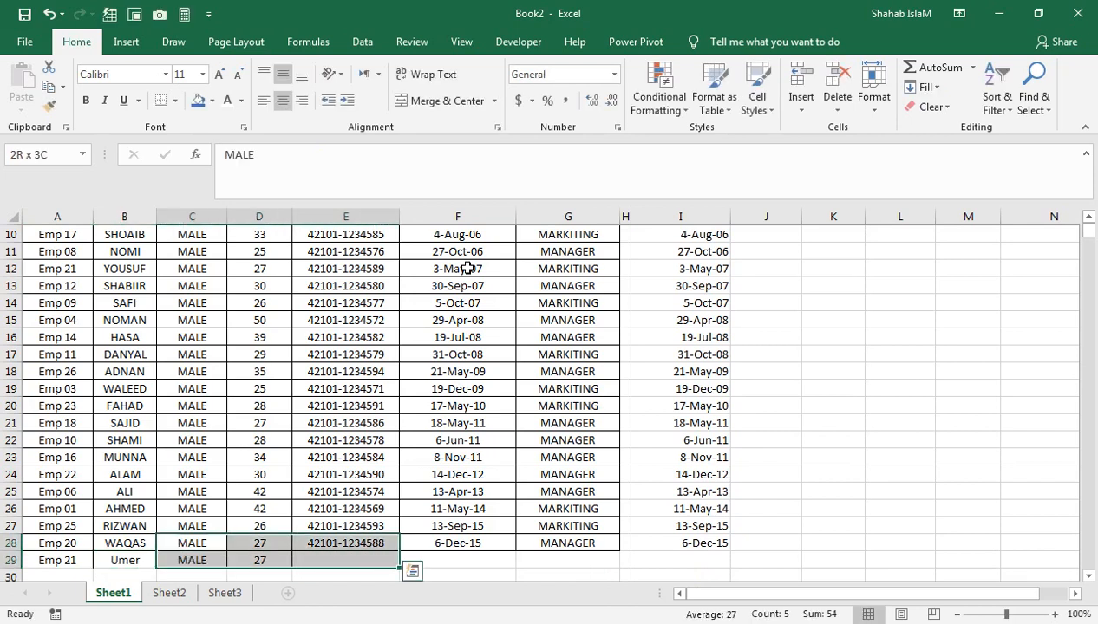
{"action": "left_click", "coordinate": [353, 539]}
{"action": "left_click_drag", "start_coordinate": [398, 551], "coordinate": [395, 564]}
Set the new employee's age in D29 to 30 and the date of joining in F29 to 1-dec-2000
{"action": "left_click", "coordinate": [256, 557]}
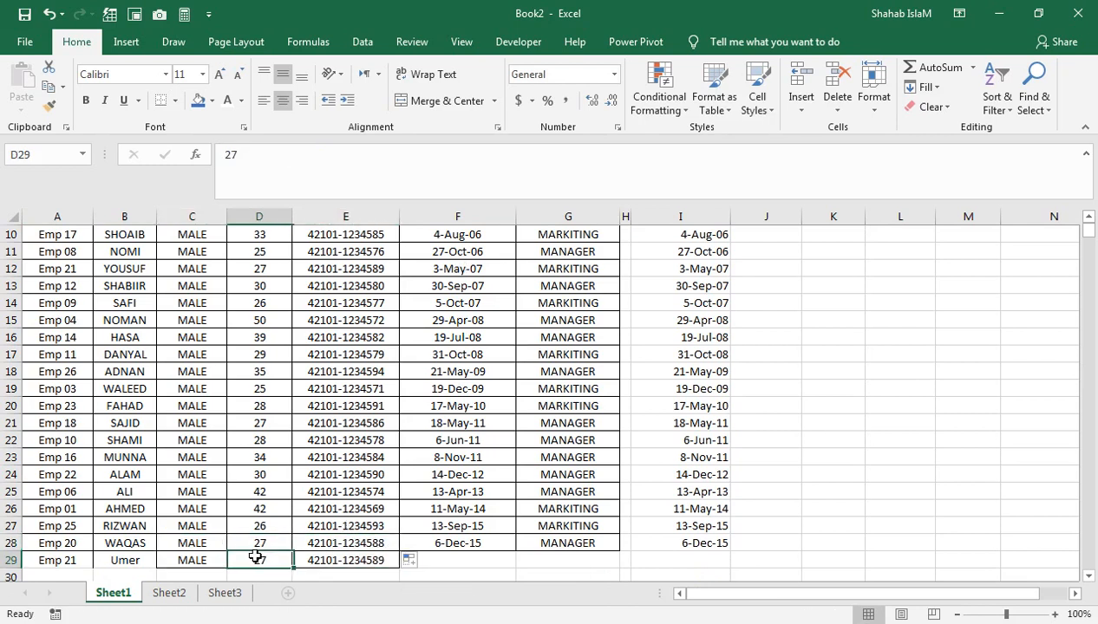
{"action": "type", "text": "30"}
{"action": "key", "text": "Tab"}
{"action": "key", "text": "Tab"}
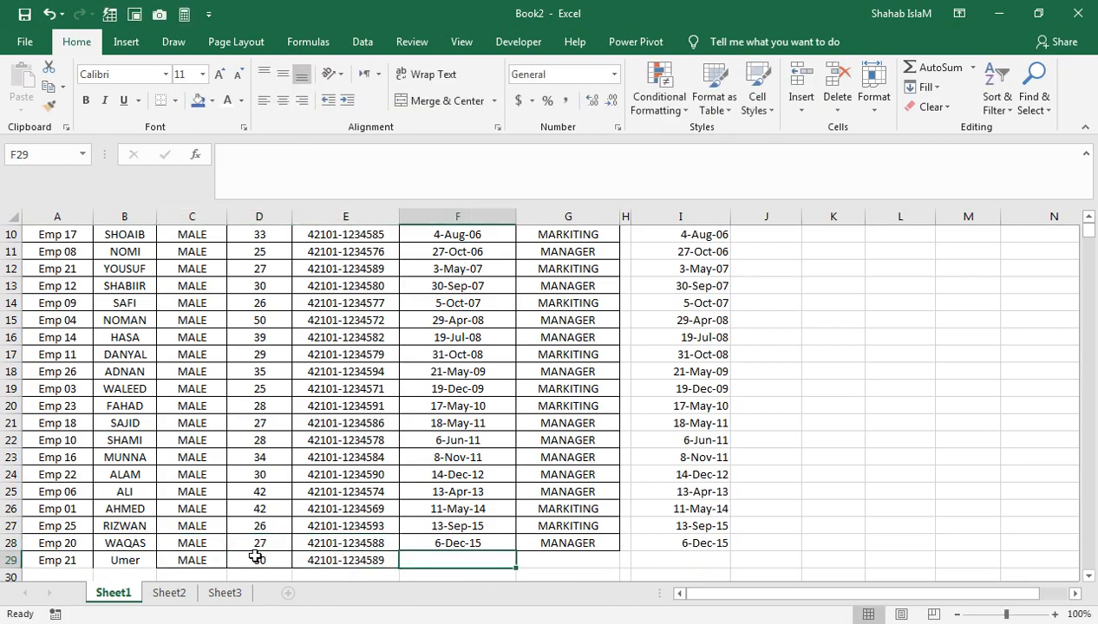
{"action": "type", "text": "1-dec-2000"}
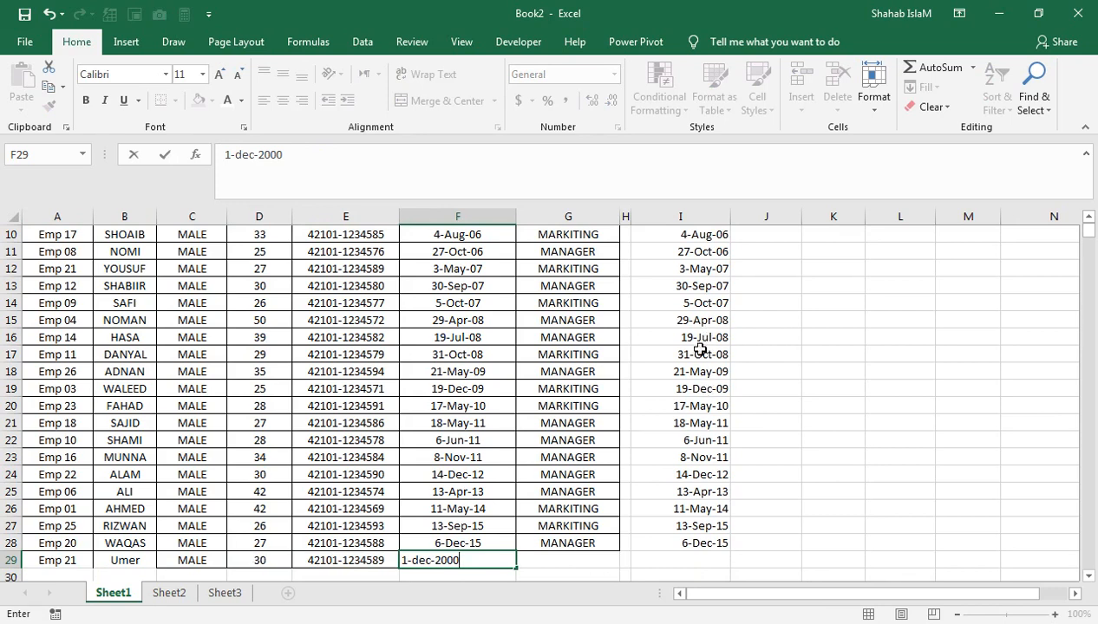
{"action": "key", "text": "Tab"}
Fill the MANAGER department down from G28 to G29 and apply borders to F29:G29
{"action": "left_click_drag", "start_coordinate": [586, 543], "coordinate": [582, 552]}
{"action": "key", "text": "ctrl+d"}
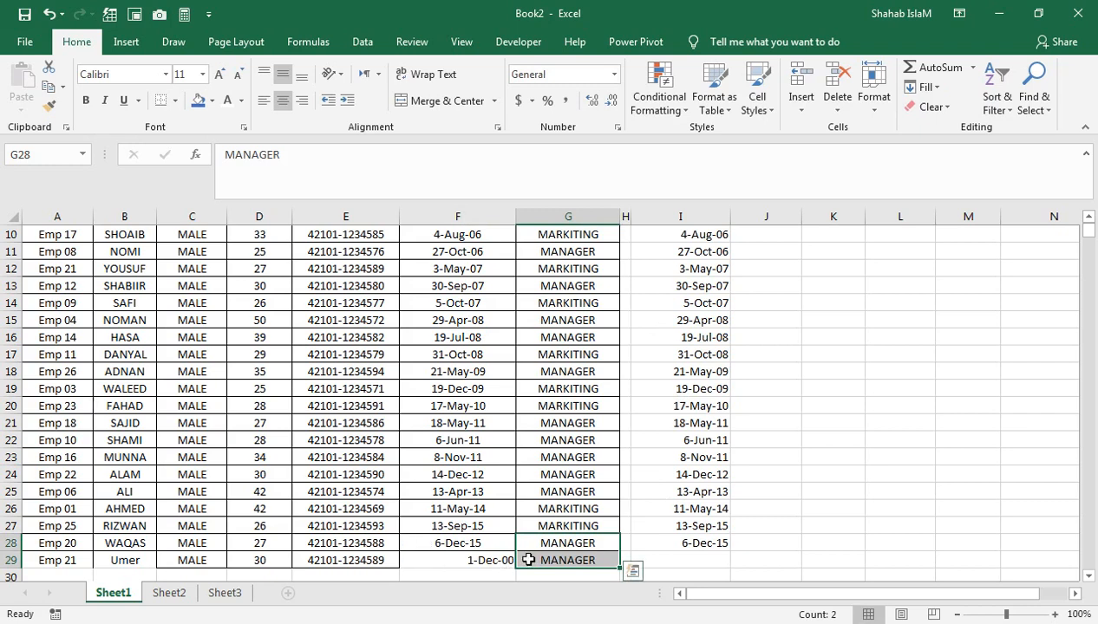
{"action": "left_click_drag", "start_coordinate": [528, 560], "coordinate": [502, 554]}
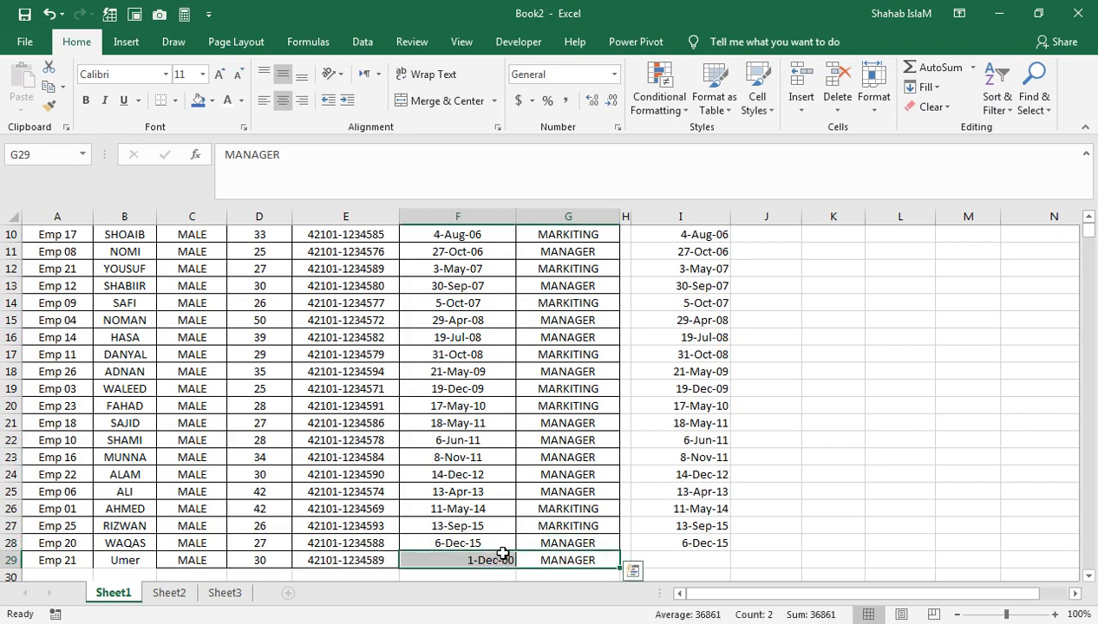
{"action": "left_click", "coordinate": [174, 100]}
{"action": "left_click", "coordinate": [208, 247]}
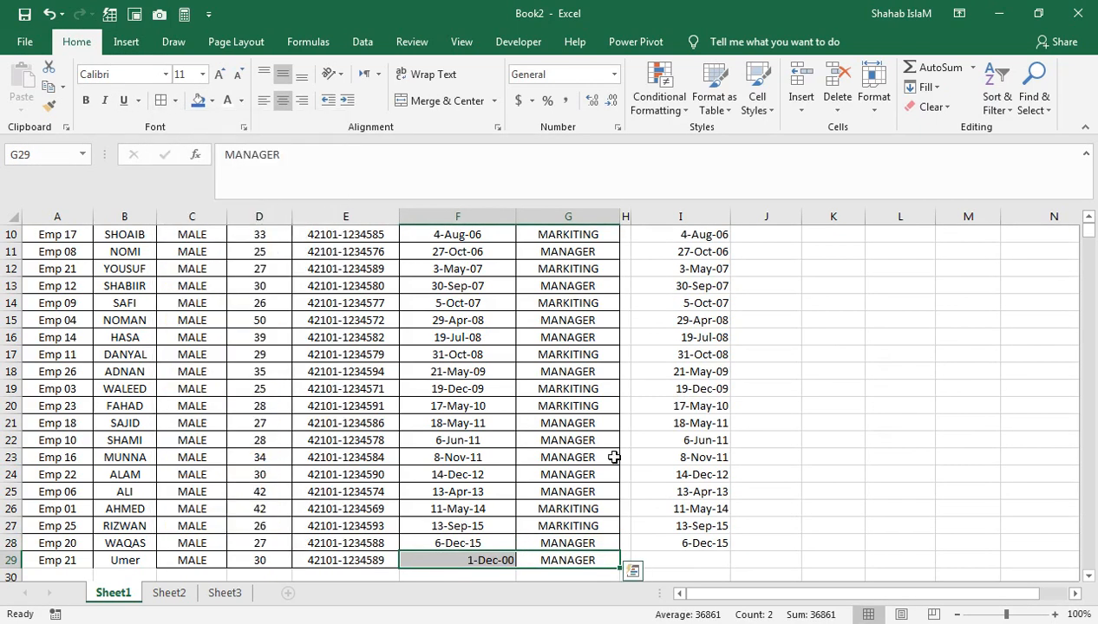
Change the year of the joining date in F29 to 1999
{"action": "left_click", "coordinate": [481, 559]}
{"action": "key", "text": "F2"}
{"action": "key", "text": "BackSpace"}
{"action": "key", "text": "BackSpace"}
{"action": "key", "text": "BackSpace"}
{"action": "key", "text": "BackSpace"}
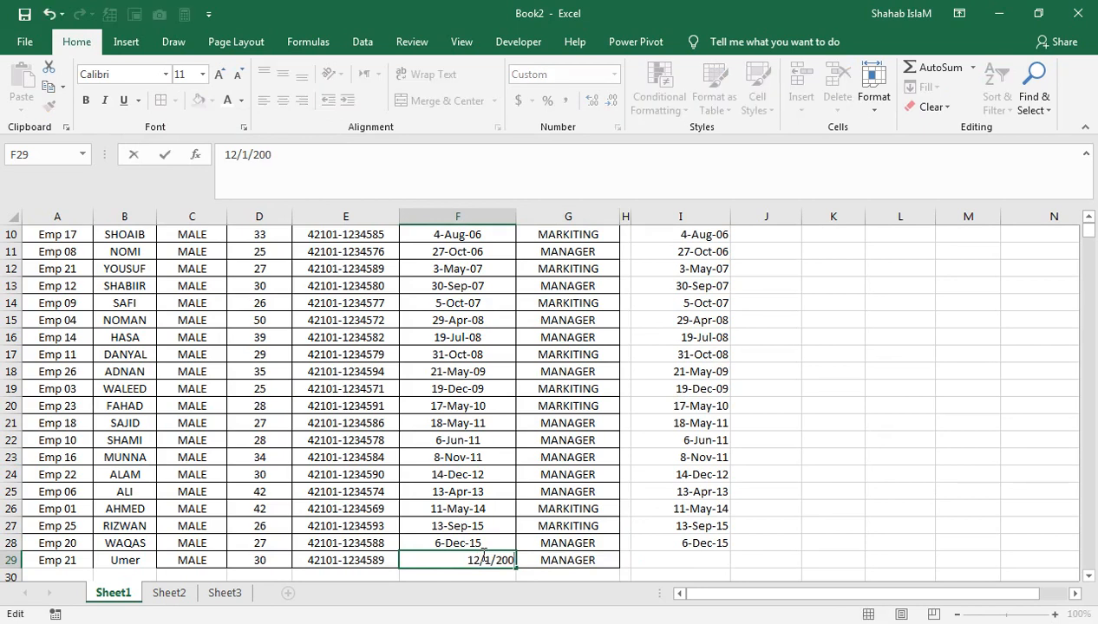
{"action": "type", "text": "1999"}
{"action": "key", "text": "Return"}
Centre the contents of the new employee's record in A29:G29
{"action": "key", "text": "Up"}
{"action": "key", "text": "Right"}
{"action": "key", "text": "Right"}
{"action": "key", "text": "Up"}
{"action": "left_click_drag", "start_coordinate": [541, 540], "coordinate": [50, 543]}
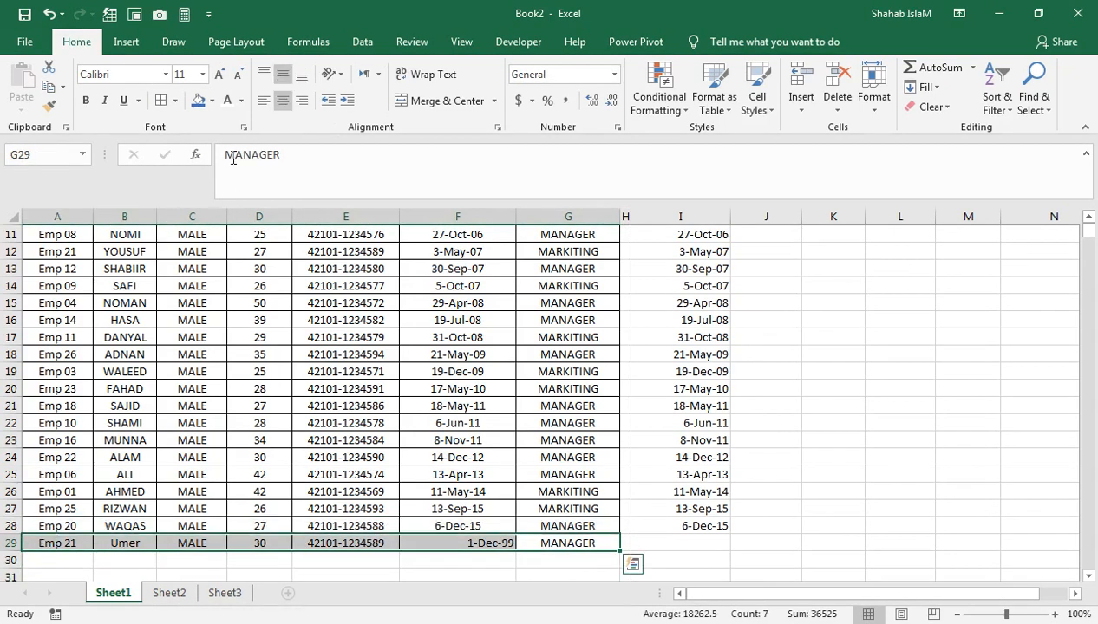
{"action": "left_click", "coordinate": [282, 100]}
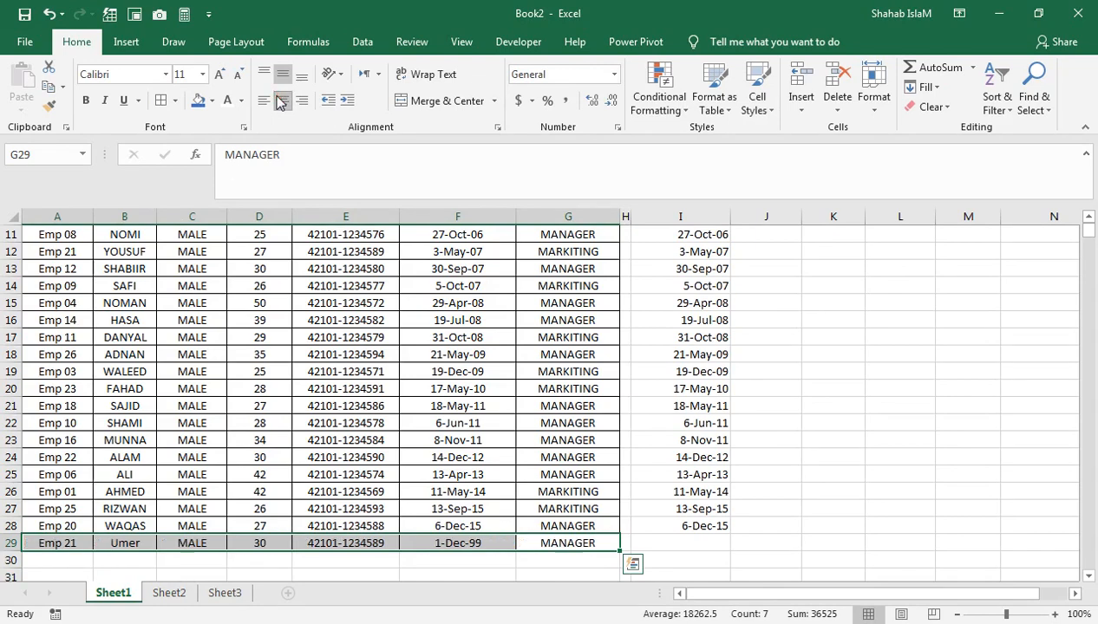
Extend the SMALL function's array in I2 to $F$2:$F$100
{"action": "left_click", "coordinate": [710, 444]}
{"action": "key", "text": "ctrl+Up"}
{"action": "key", "text": "Down"}
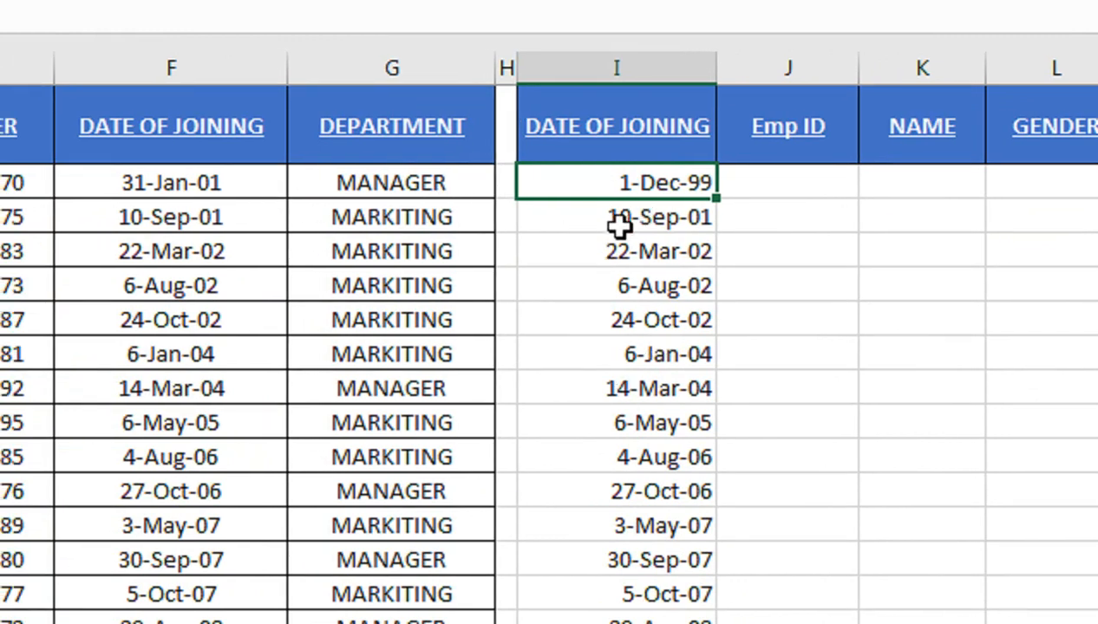
Fill the joining date formula from I28 down to I34
{"action": "left_click", "coordinate": [676, 321]}
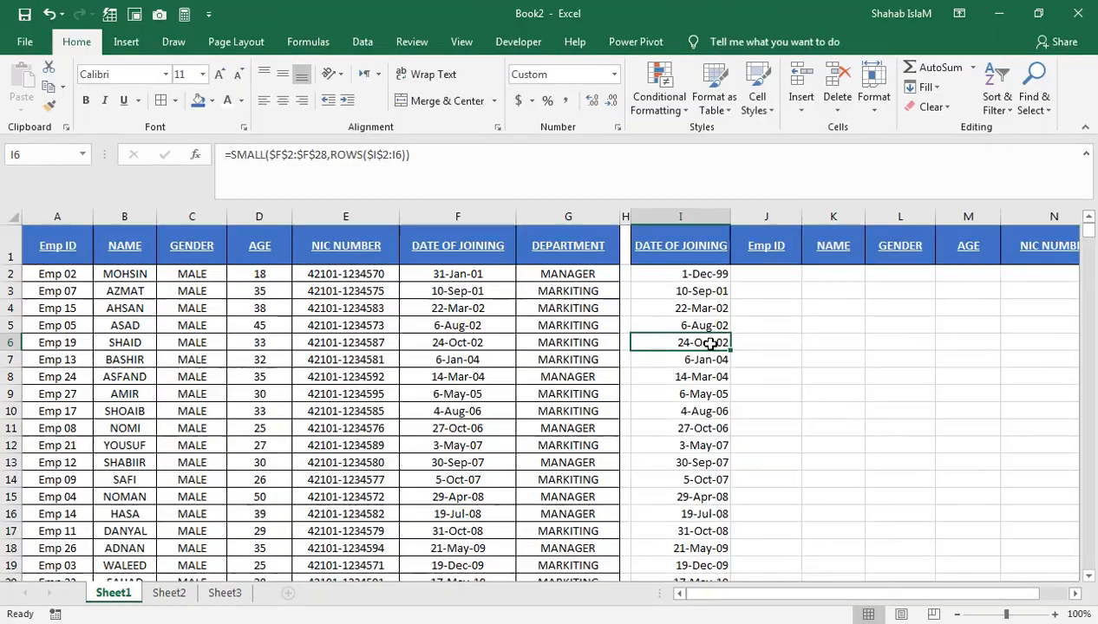
{"action": "key", "text": "ctrl+Down"}
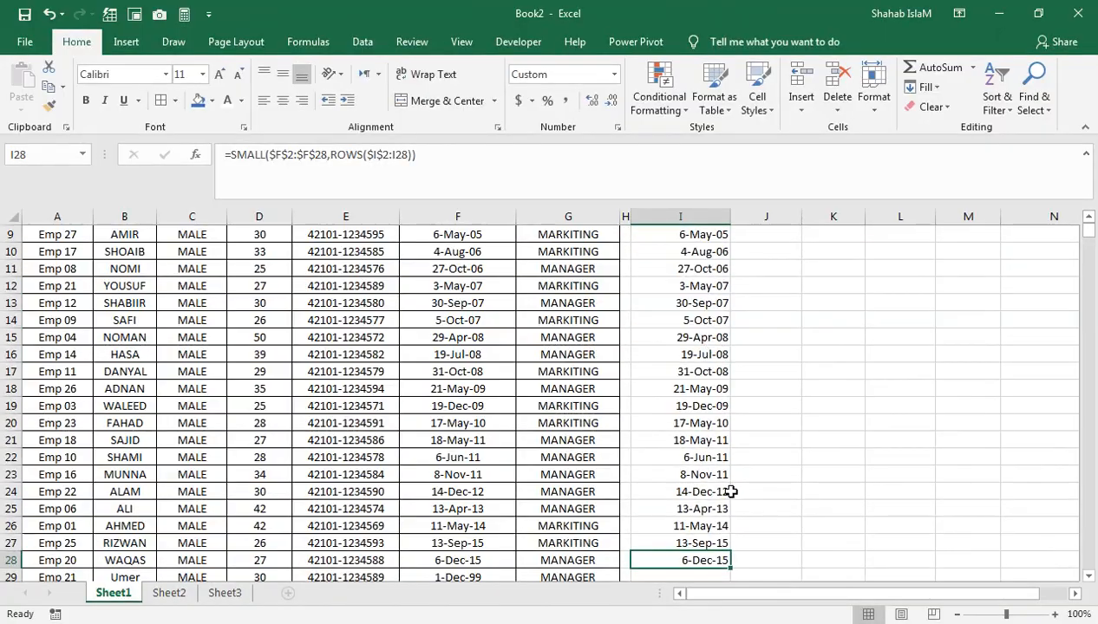
{"action": "left_click_drag", "start_coordinate": [730, 566], "coordinate": [739, 559]}
{"action": "left_click", "coordinate": [704, 471]}
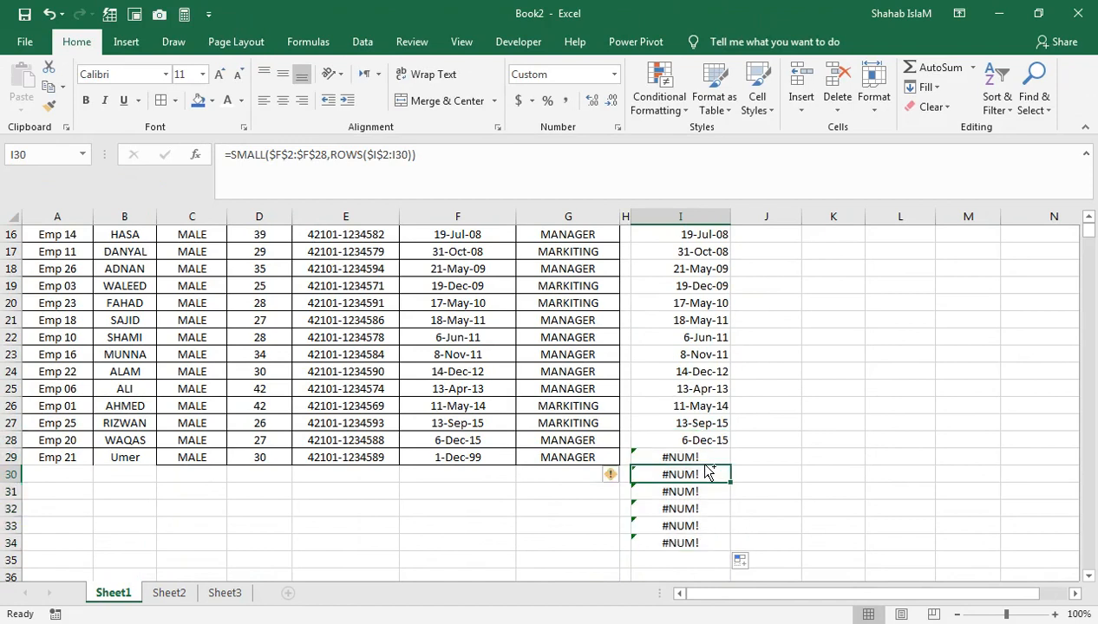
Wrap the formula in I2 in IFERROR with an empty string, as =IFERROR(SMALL($F$2:$F$100,ROWS($I$2:I2)),"")
{"action": "key", "text": "ctrl+Up"}
{"action": "key", "text": "Down"}
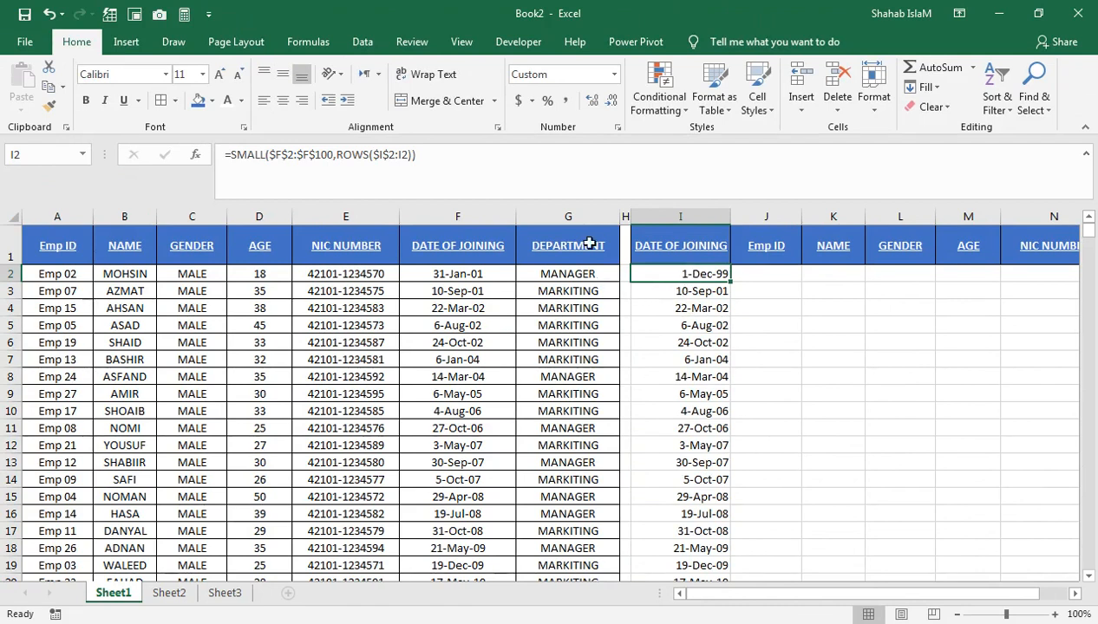
{"action": "left_click", "coordinate": [234, 154]}
{"action": "left_click", "coordinate": [232, 154]}
{"action": "type", "text": "IF"}
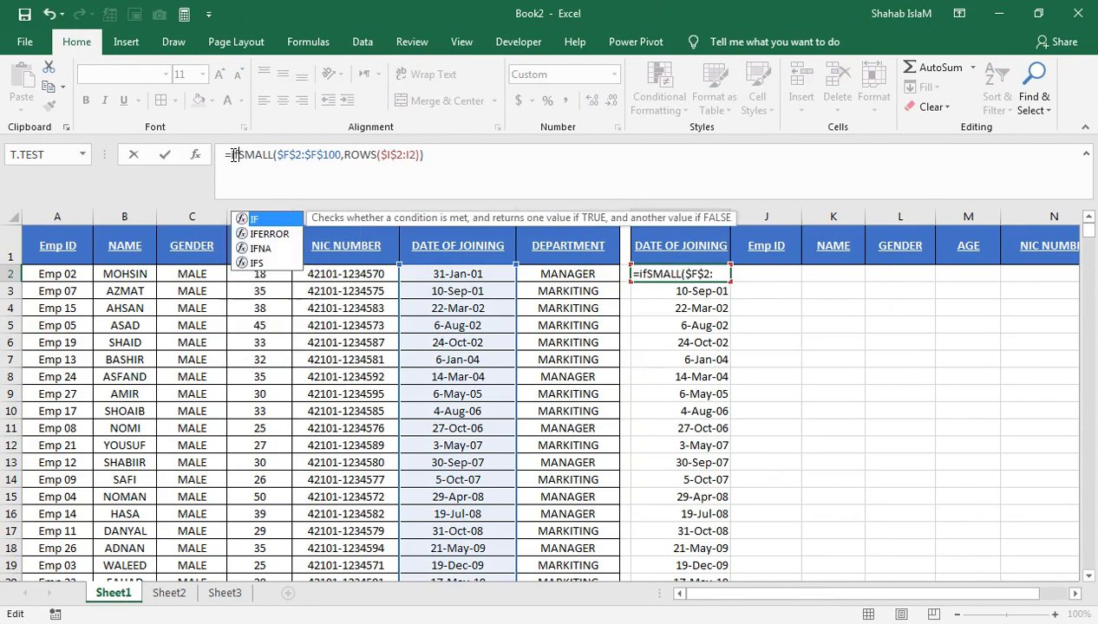
{"action": "key", "text": "Down"}
{"action": "key", "text": "Tab"}
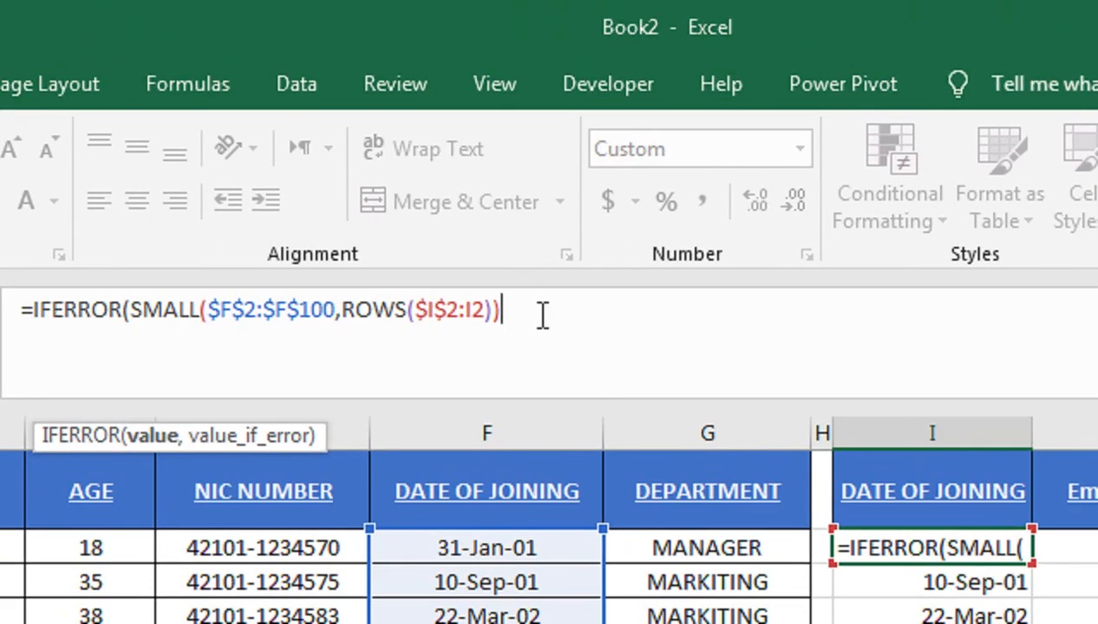
{"action": "type", "text": ",\"\""}
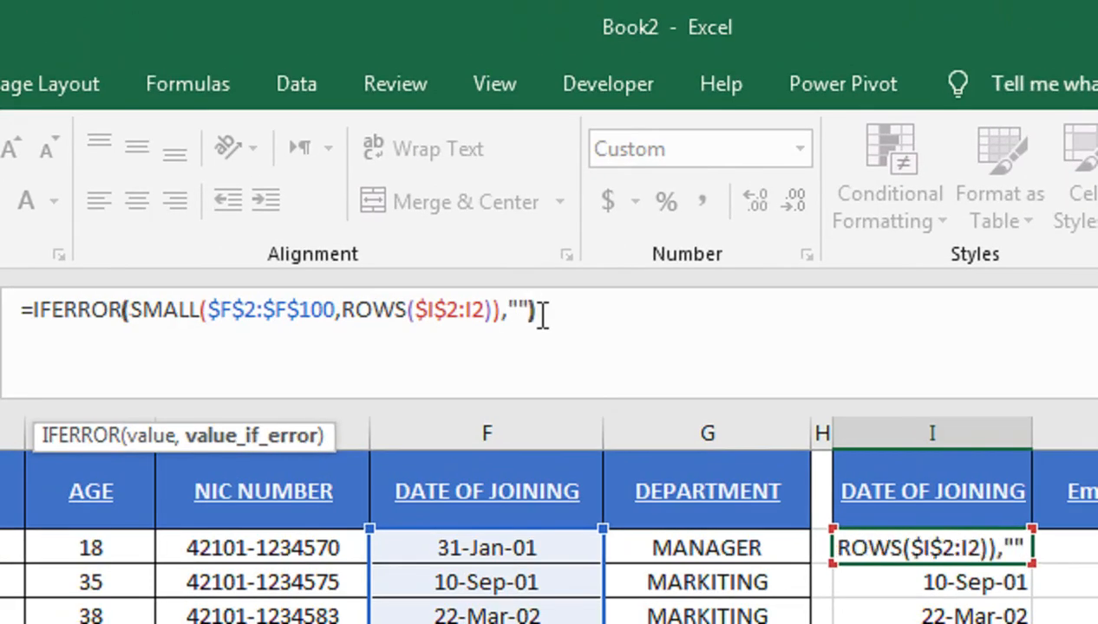
{"action": "type", "text": ")"}
{"action": "key", "text": "Return"}
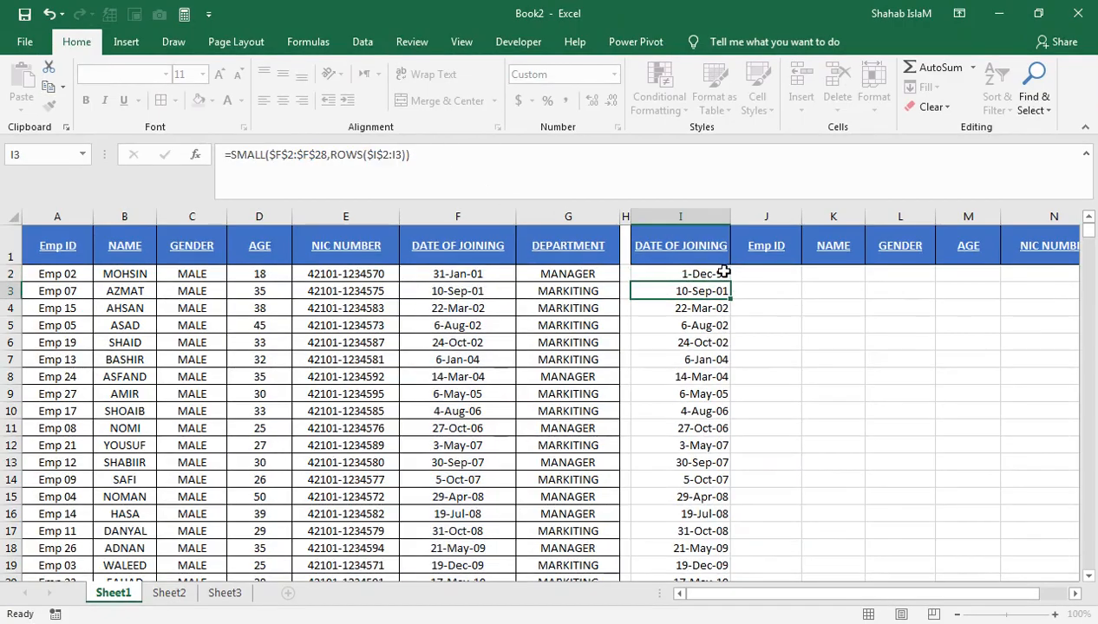
Copy the IFERROR formula from I2 down the joining date column to I34 and check its lower end
{"action": "left_click", "coordinate": [723, 273]}
{"action": "double_click", "coordinate": [732, 279]}
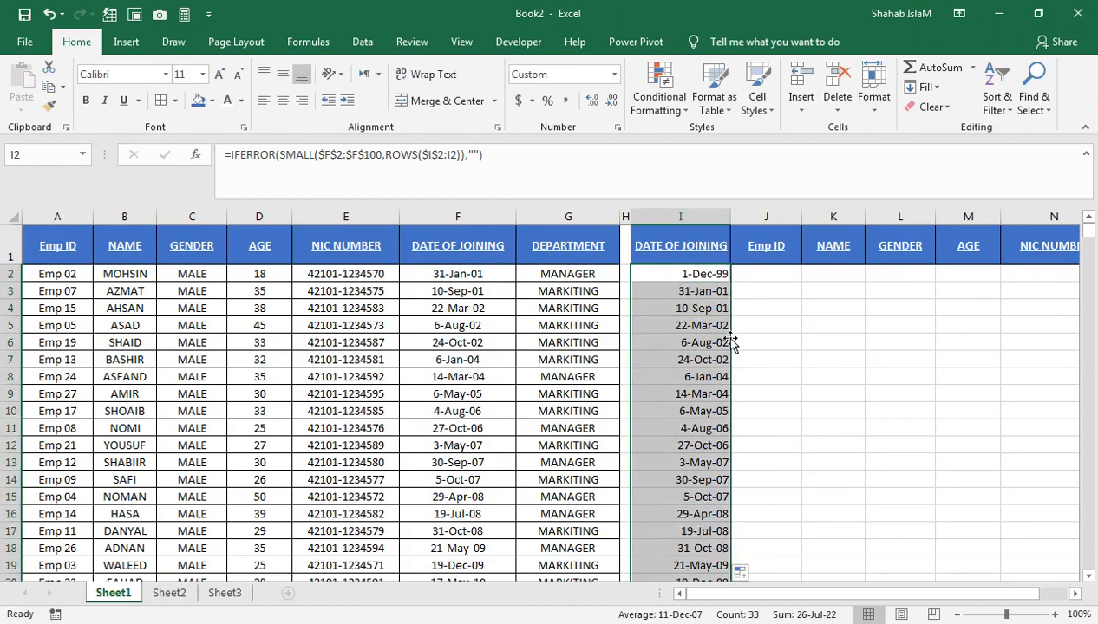
{"action": "key", "text": "ctrl+Down"}
{"action": "key", "text": "Up"}
{"action": "key", "text": "Up"}
{"action": "key", "text": "Up"}
{"action": "key", "text": "Up"}
{"action": "key", "text": "Up"}
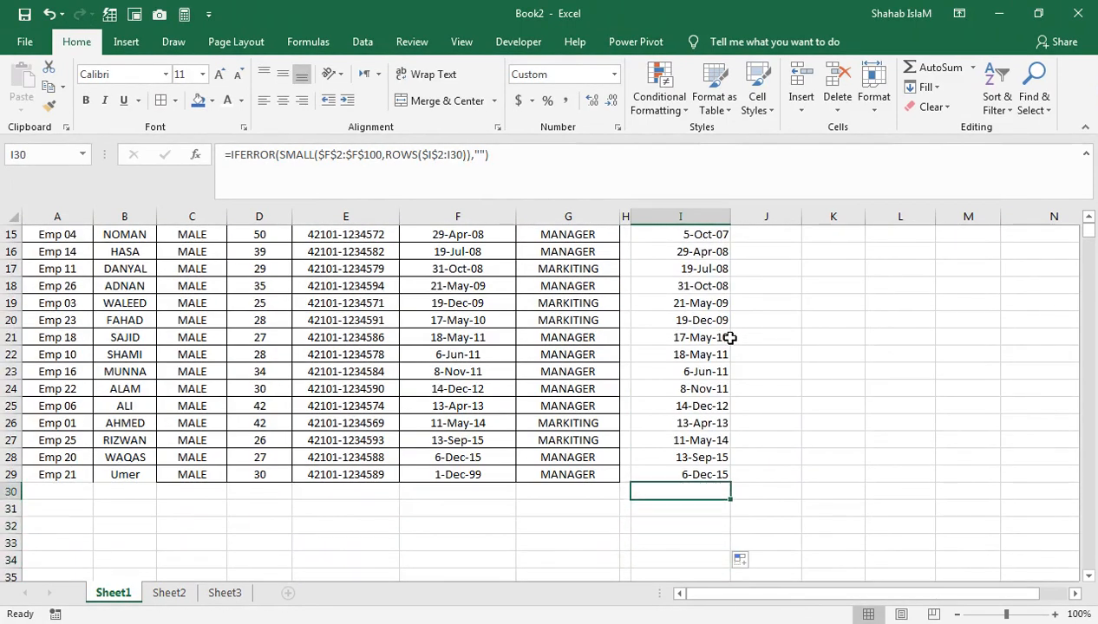
Start another employee record in row 30 by entering Emp in A30
{"action": "key", "text": "Left"}
{"action": "key", "text": "Left"}
{"action": "key", "text": "Left"}
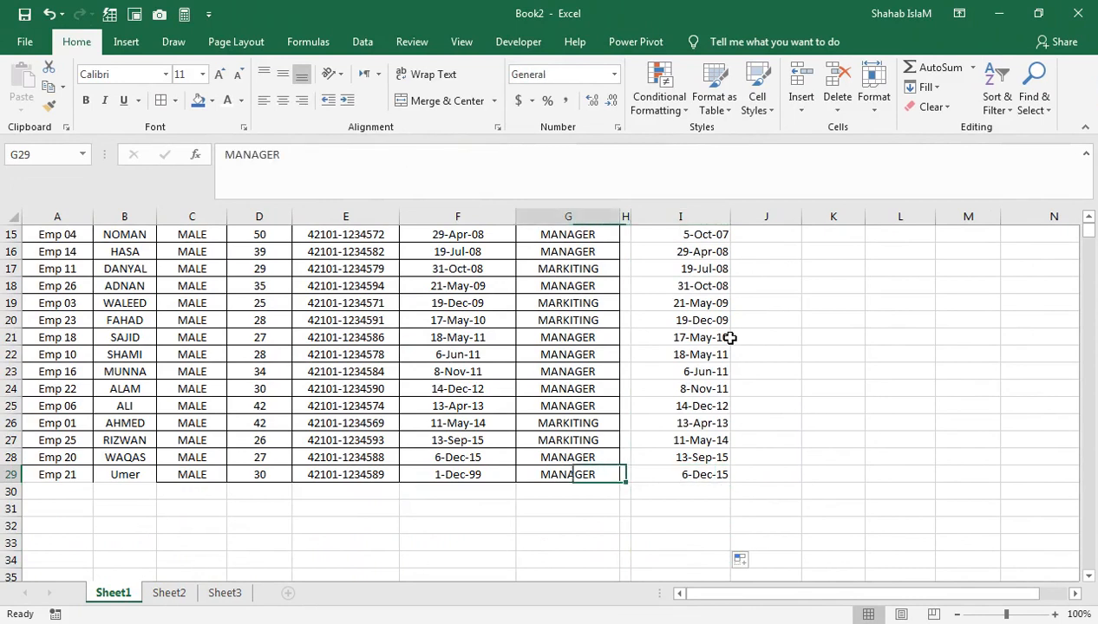
{"action": "key", "text": "Down"}
{"action": "key", "text": "Left"}
{"action": "key", "text": "Left"}
{"action": "key", "text": "Left"}
{"action": "key", "text": "Left"}
{"action": "key", "text": "Left"}
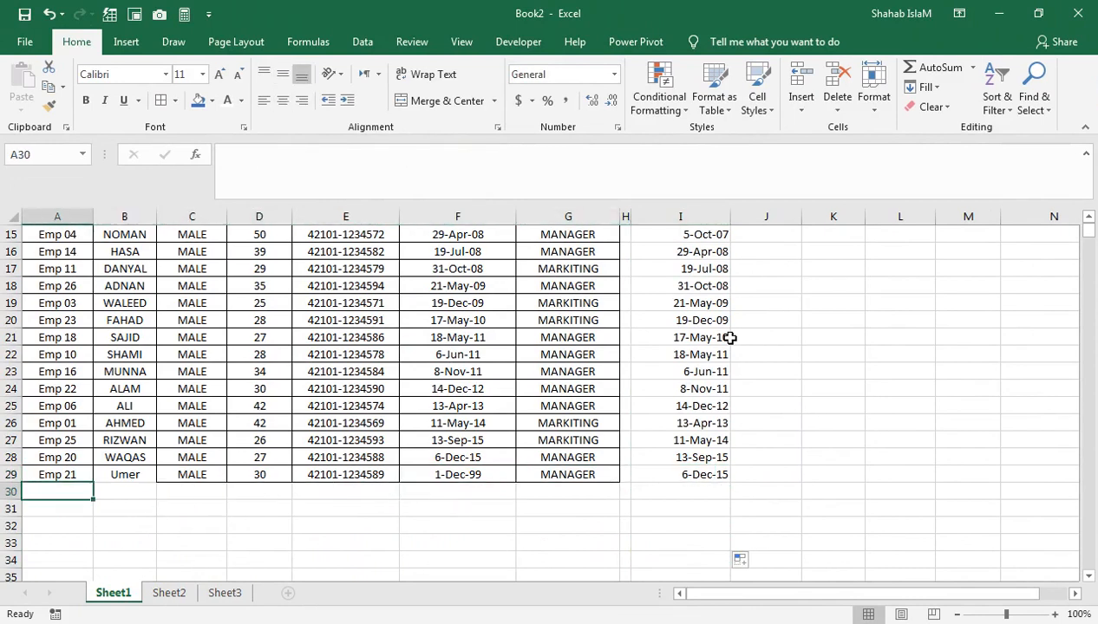
{"action": "type", "text": "EM"}
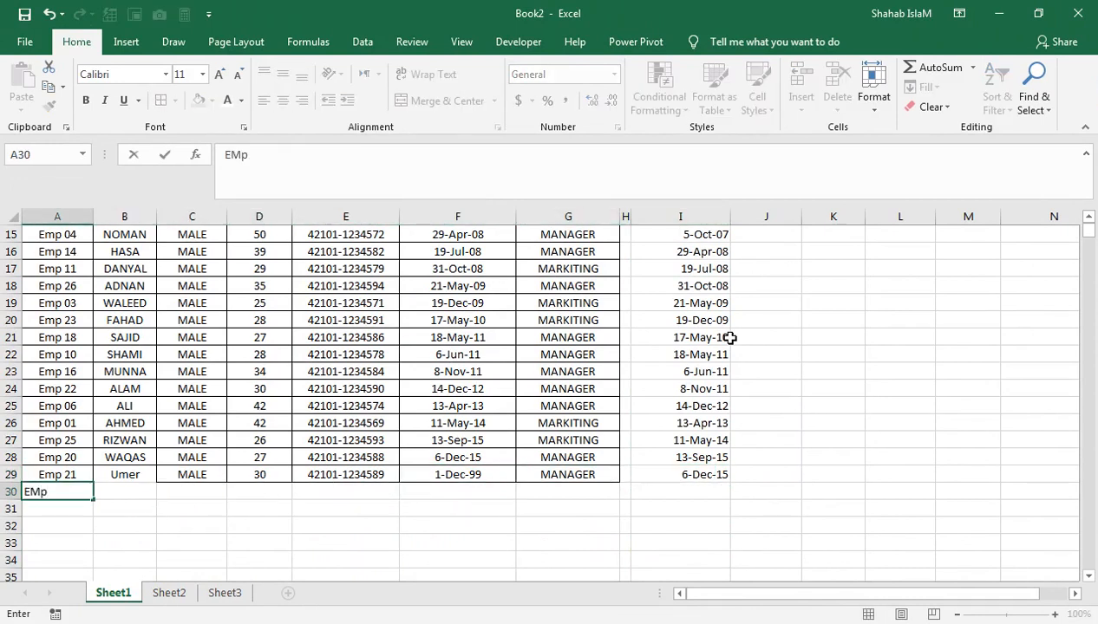
{"action": "type", "text": "p"}
{"action": "key", "text": "Tab"}
{"action": "key", "text": "Up"}
{"action": "key", "text": "Left"}
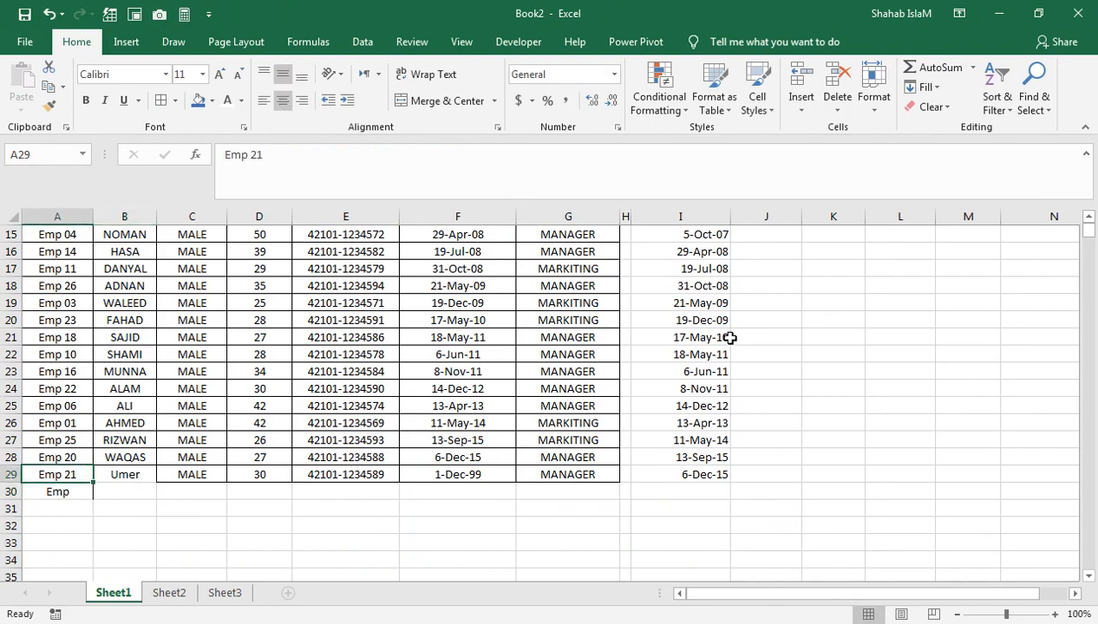
{"action": "key", "text": "F2"}
{"action": "key", "text": "BackSpace"}
{"action": "key", "text": "Return"}
{"action": "key", "text": "ctrl+z"}
{"action": "key", "text": "Down"}
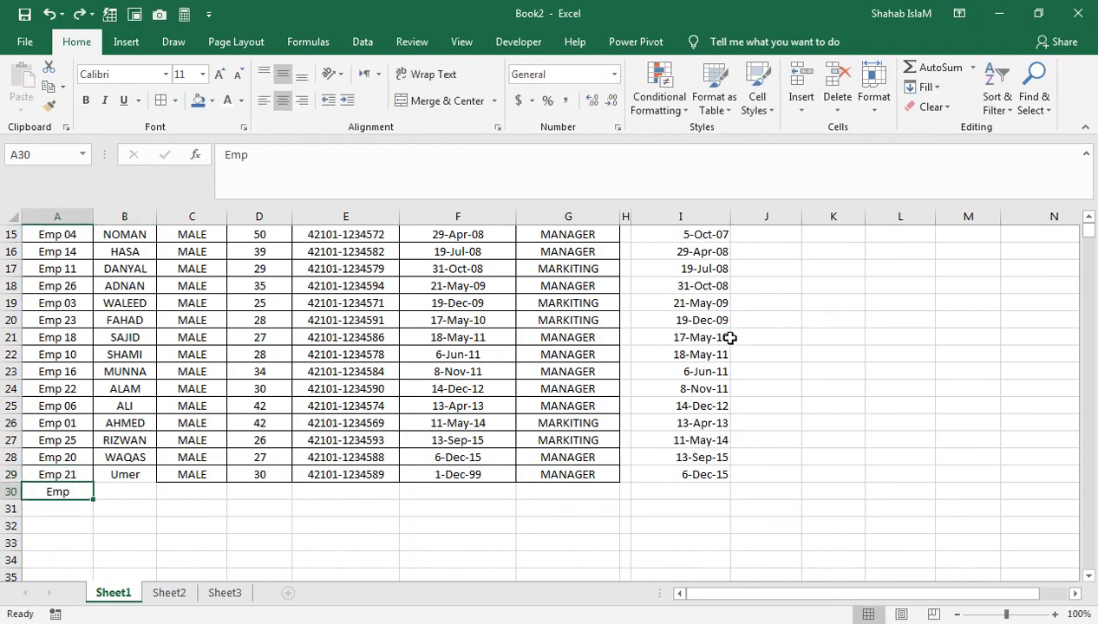
Complete the employee ID in A30 and enter the employee's name in B30
{"action": "key", "text": "F2"}
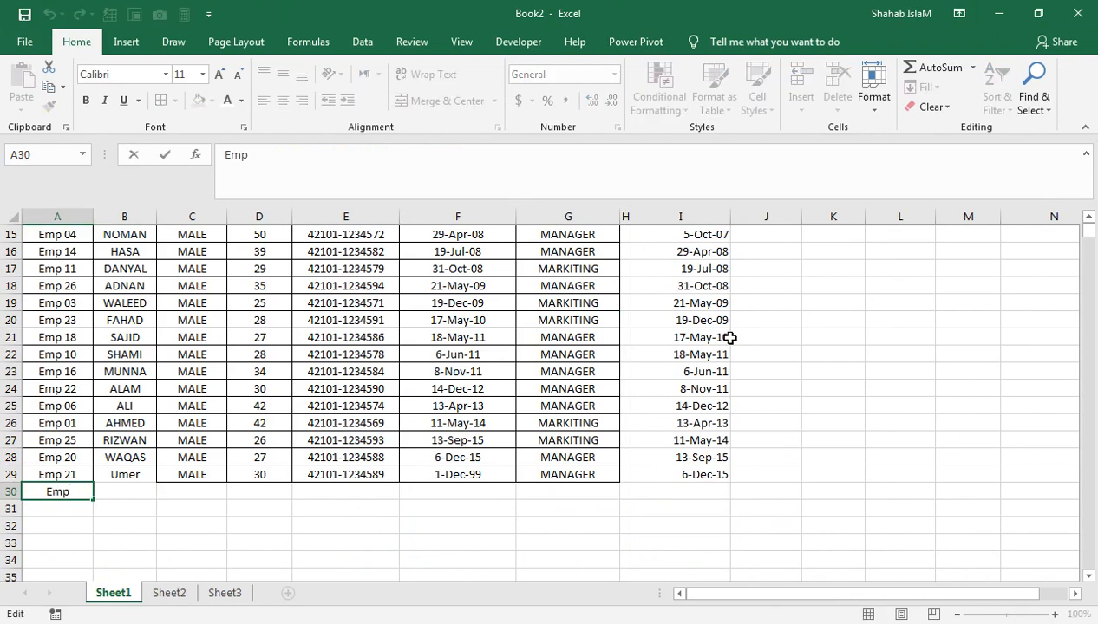
{"action": "type", "text": "22"}
{"action": "key", "text": "Tab"}
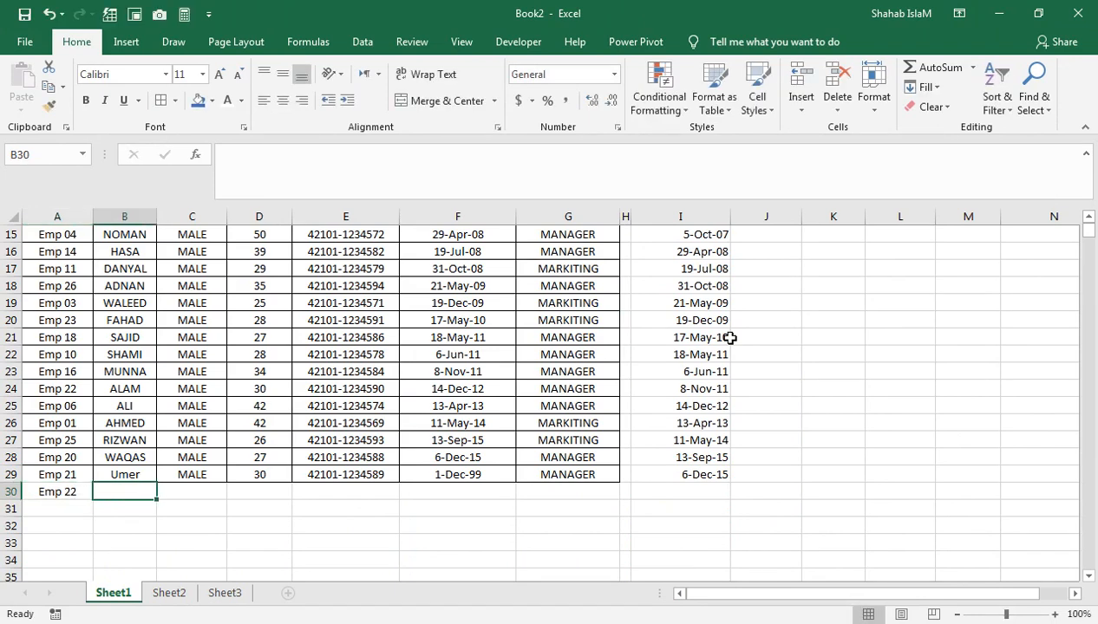
{"action": "type", "text": "Imran H"}
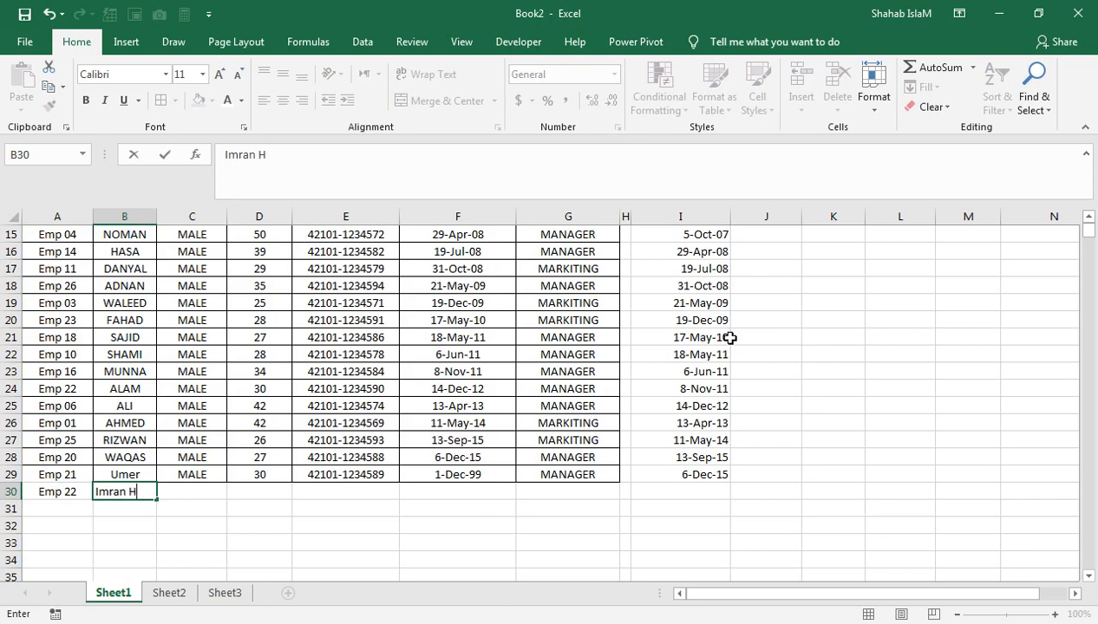
{"action": "key", "text": "Tab"}
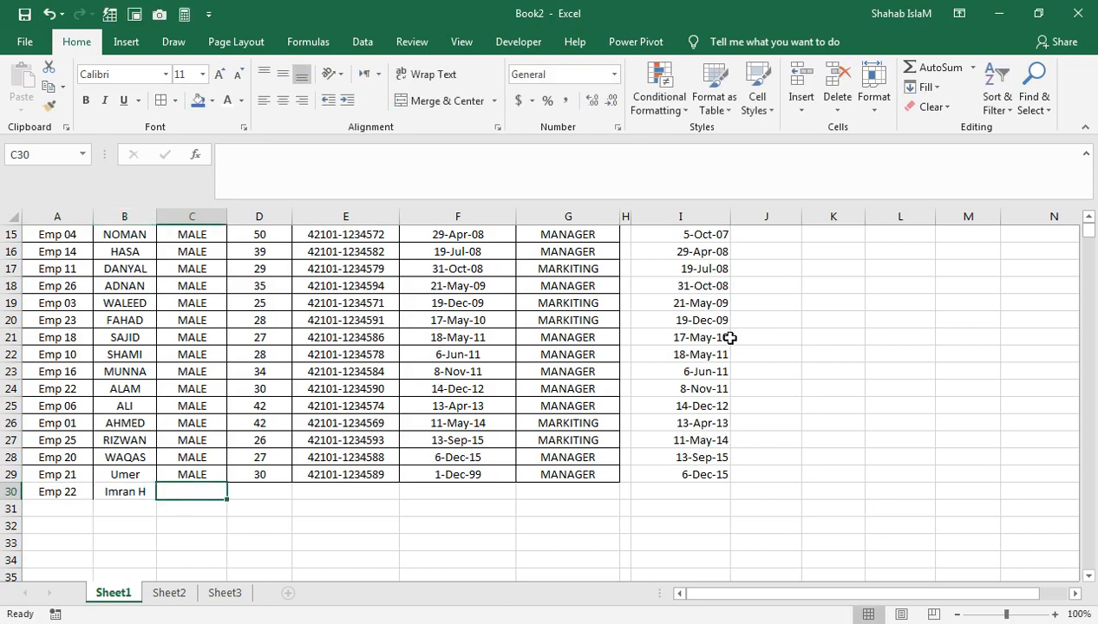
Enter male as the gender in C30 and 3 as the age in D30
{"action": "type", "text": "male"}
{"action": "key", "text": "Tab"}
{"action": "type", "text": "3"}
{"action": "key", "text": "Tab"}
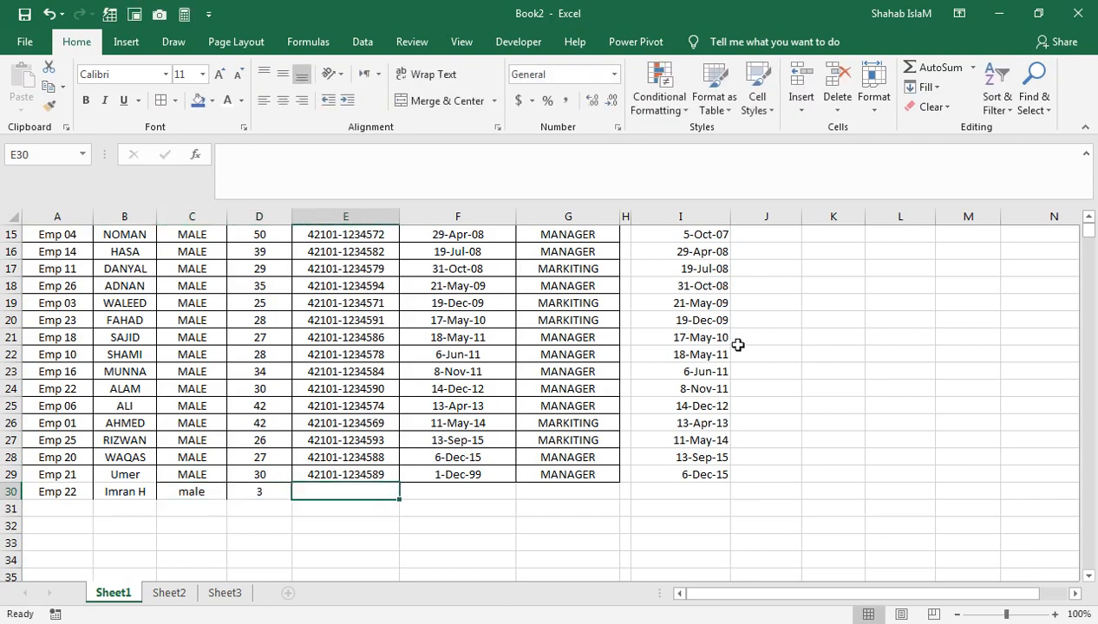
Extend the NIC NUMBER series from E29 to E30 and set the age in D30 to 35
{"action": "left_click", "coordinate": [372, 469]}
{"action": "left_click_drag", "start_coordinate": [397, 483], "coordinate": [396, 500]}
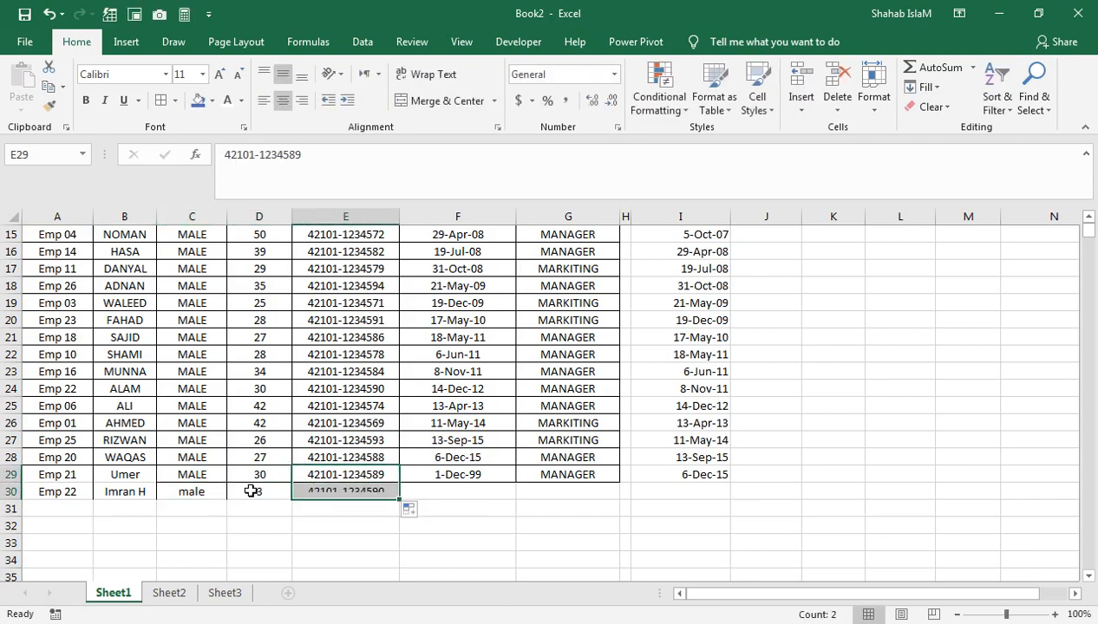
{"action": "left_click", "coordinate": [252, 492]}
{"action": "type", "text": "35"}
{"action": "key", "text": "Tab"}
{"action": "key", "text": "Tab"}
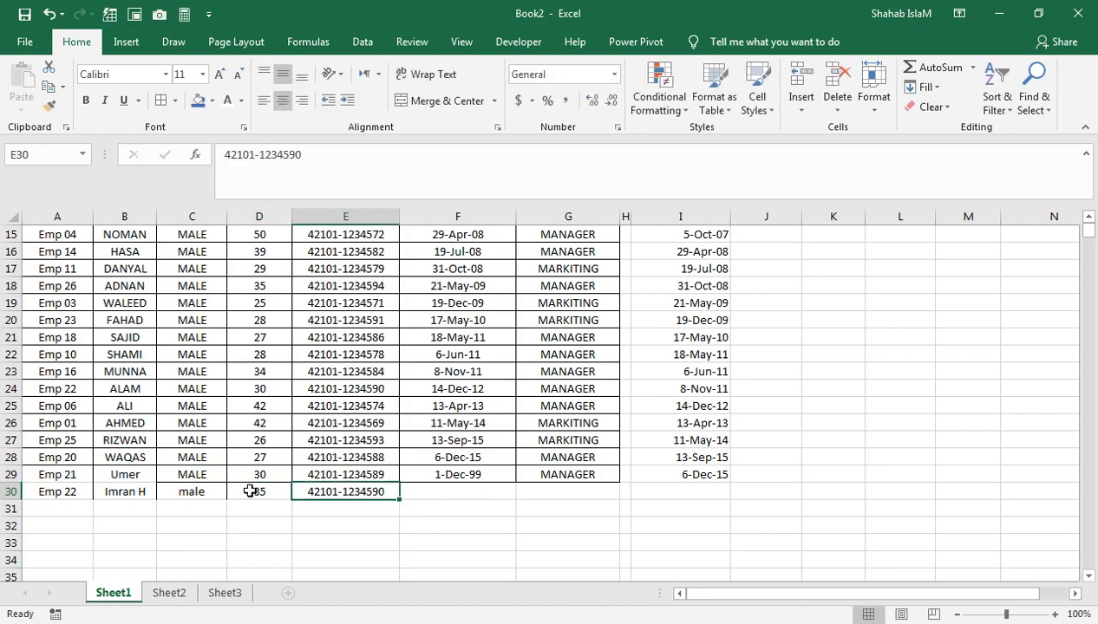
Set the joining date in F30 to 1 June 1995 and copy the MARKITING department from G27 to G30
{"action": "type", "text": "1"}
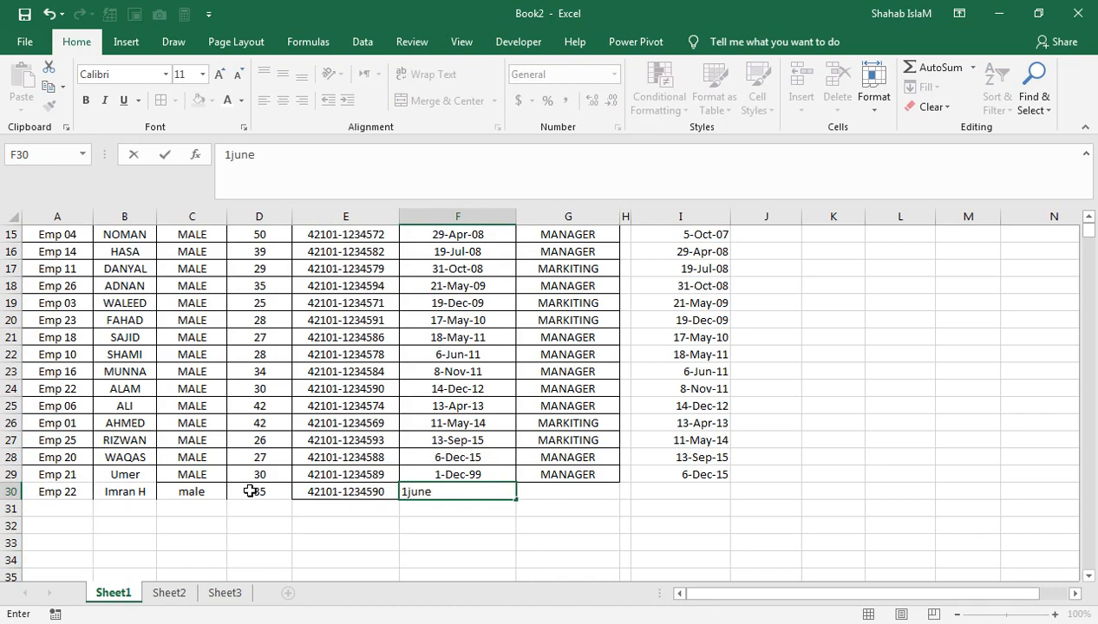
{"action": "type", "text": "-JUNE-19"}
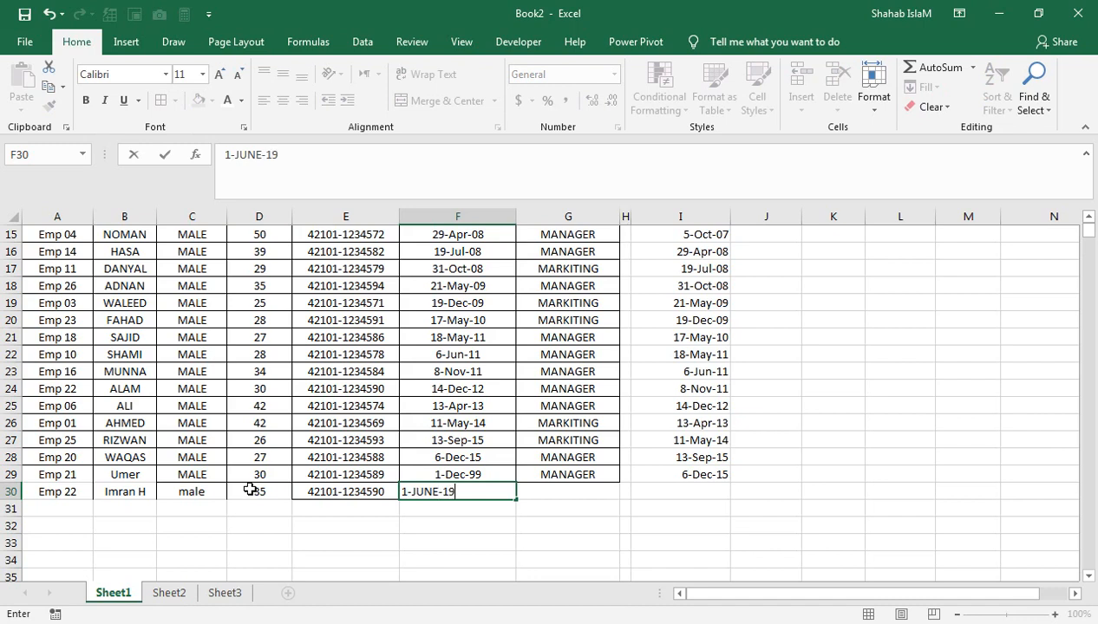
{"action": "key", "text": "Tab"}
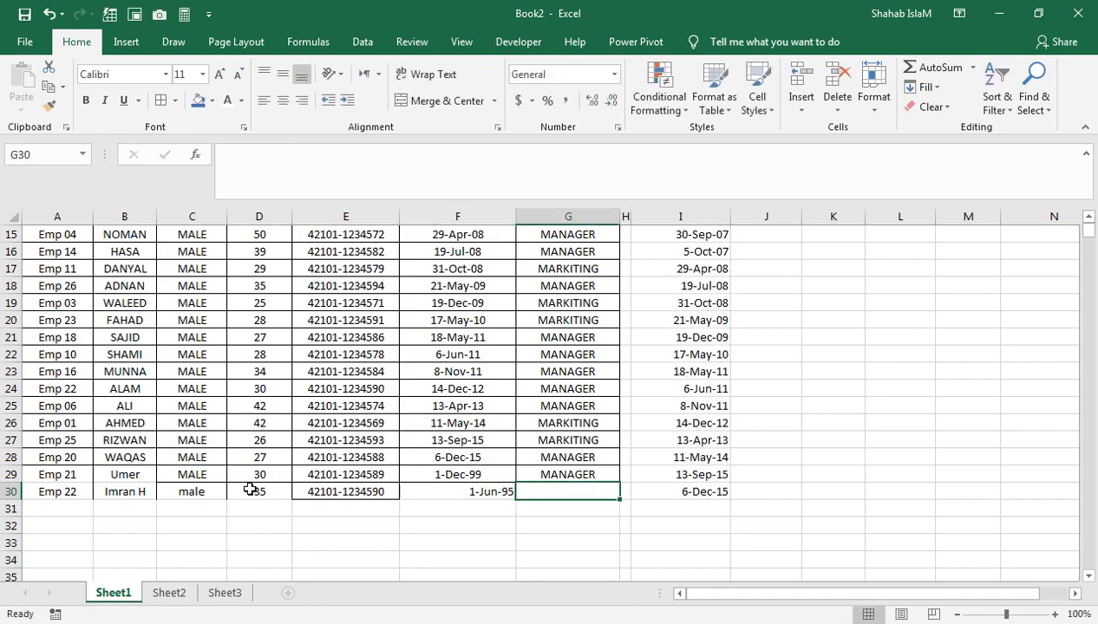
{"action": "left_click", "coordinate": [568, 446]}
{"action": "key", "text": "ctrl+c"}
{"action": "left_click", "coordinate": [564, 492]}
{"action": "key", "text": "ctrl+v"}
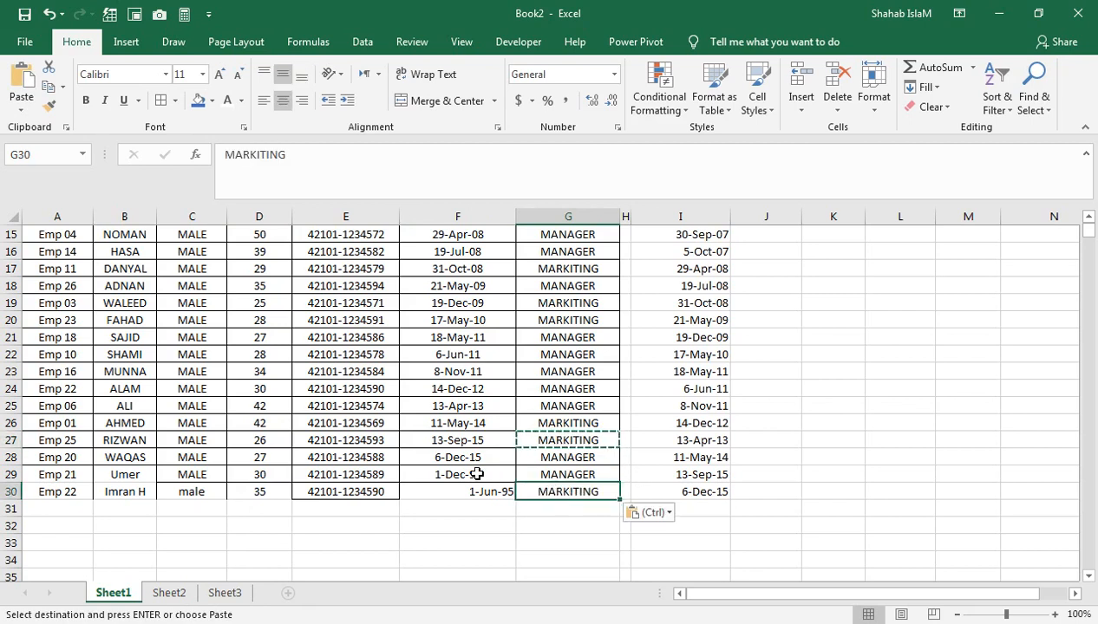
Apply borders and centre alignment to A29:G33, and check the start of the sorted joining dates in column I
{"action": "mouse_move", "coordinate": [559, 488]}
{"action": "left_mouse_down"}
{"action": "mouse_move", "coordinate": [208, 472]}
{"action": "mouse_move", "coordinate": [66, 502]}
{"action": "mouse_move", "coordinate": [578, 539]}
{"action": "left_mouse_up"}
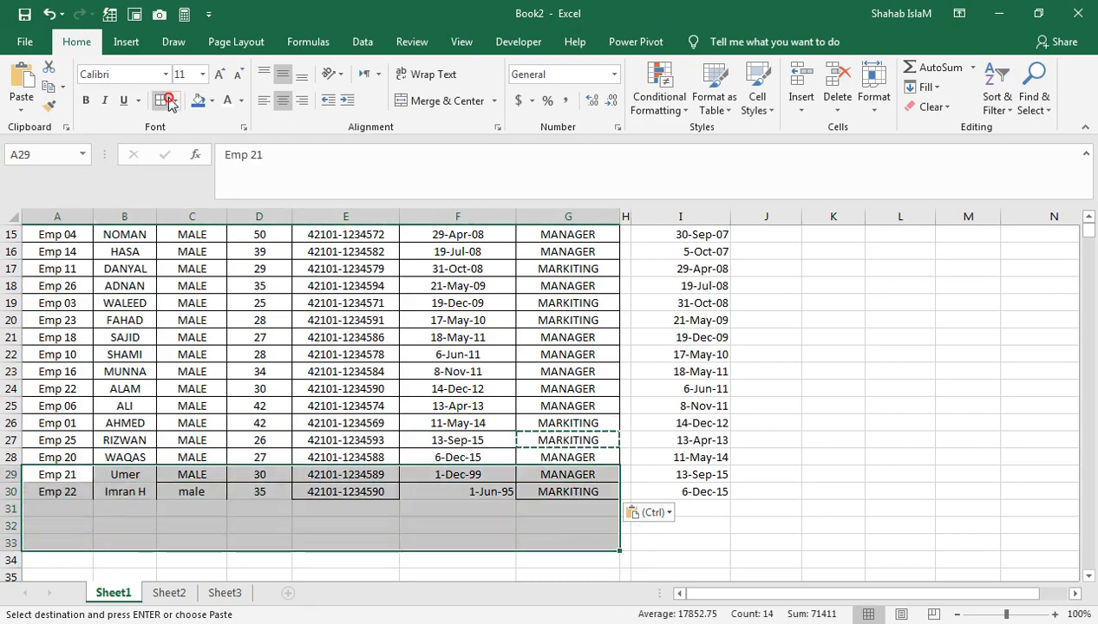
{"action": "left_click", "coordinate": [163, 101]}
{"action": "left_click", "coordinate": [281, 102]}
{"action": "left_click", "coordinate": [281, 102]}
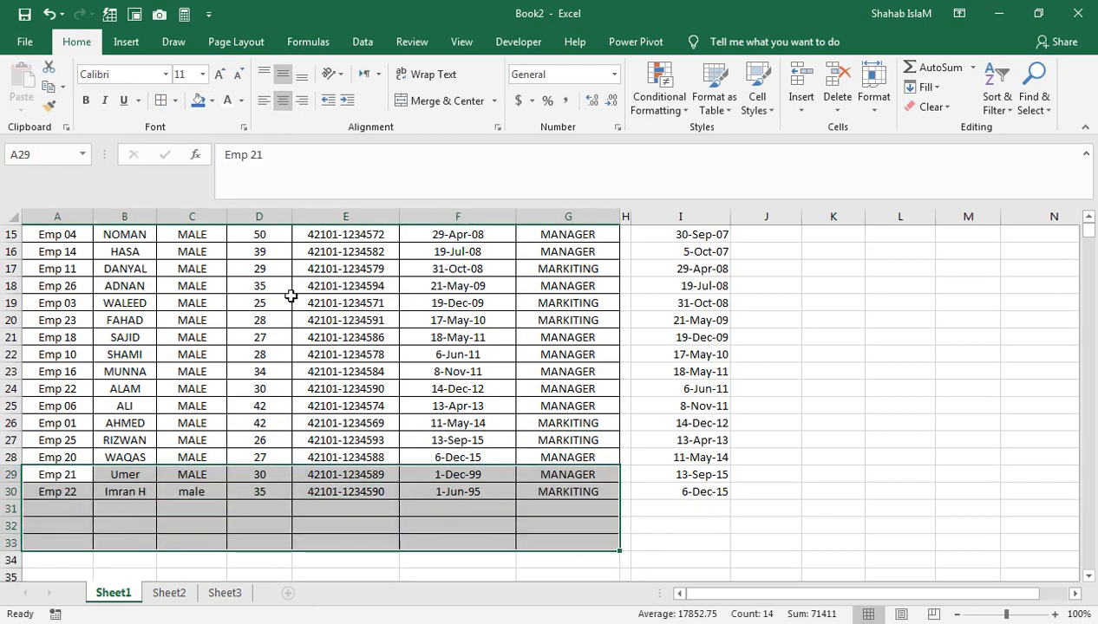
{"action": "left_click", "coordinate": [404, 498]}
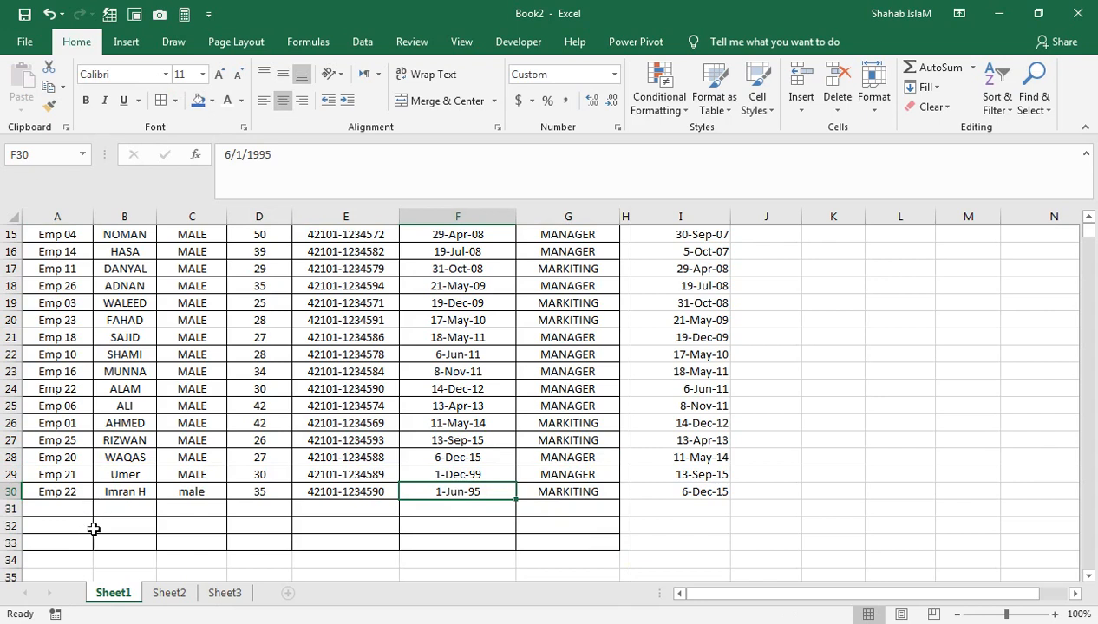
{"action": "left_click", "coordinate": [703, 493]}
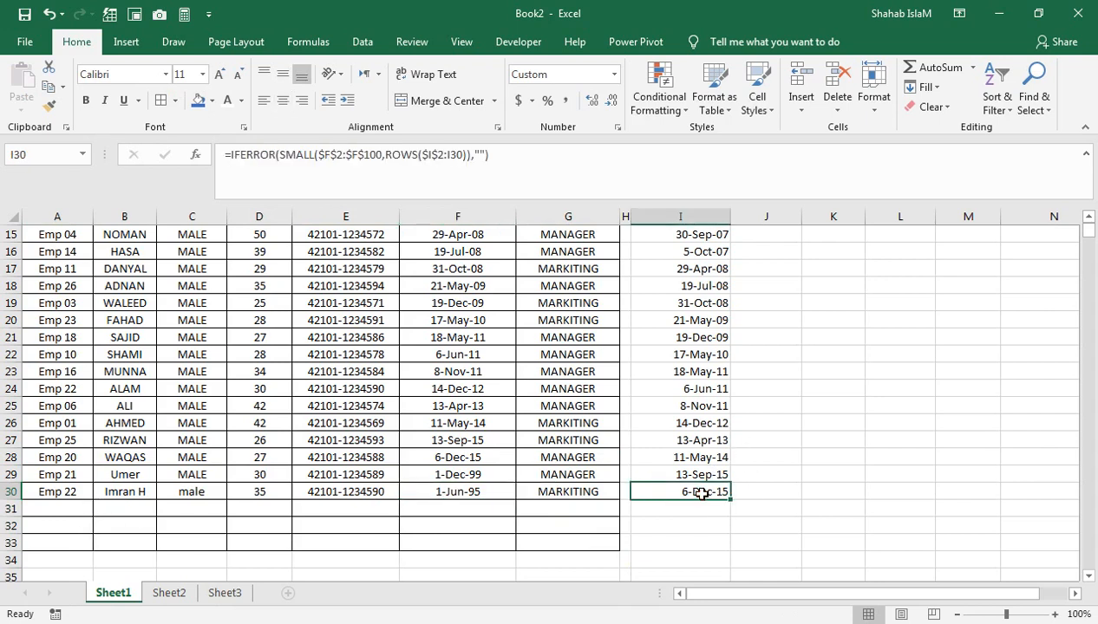
{"action": "key", "text": "ctrl+Up"}
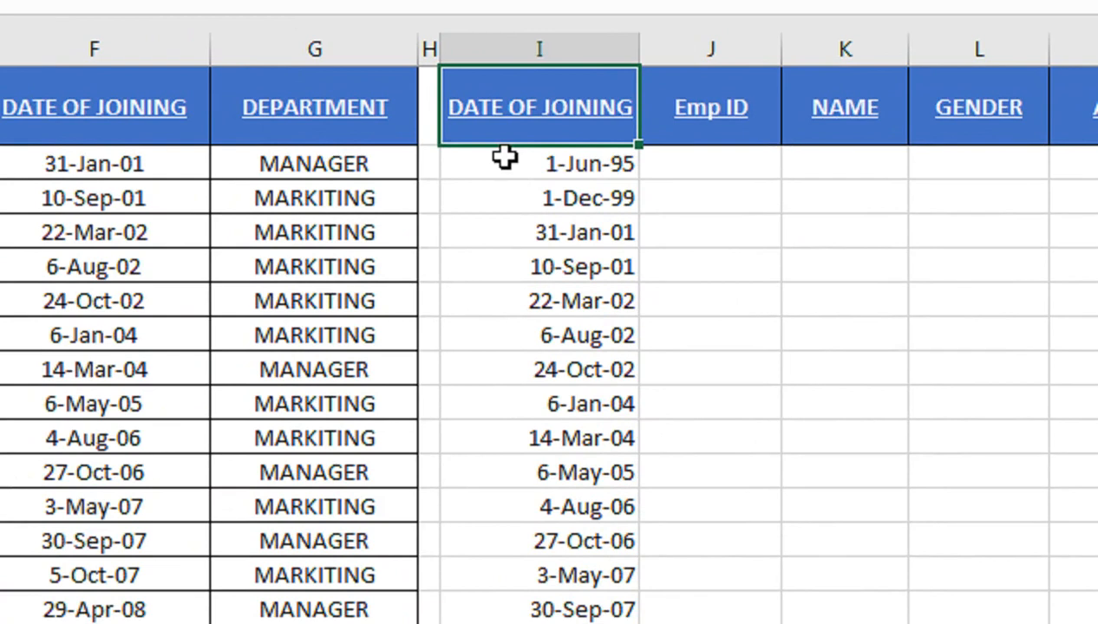
Start an INDEX formula in J2 with the Emp ID cells $A$2:$A$30 as the absolute array
{"action": "left_click", "coordinate": [757, 258]}
{"action": "left_click", "coordinate": [747, 278]}
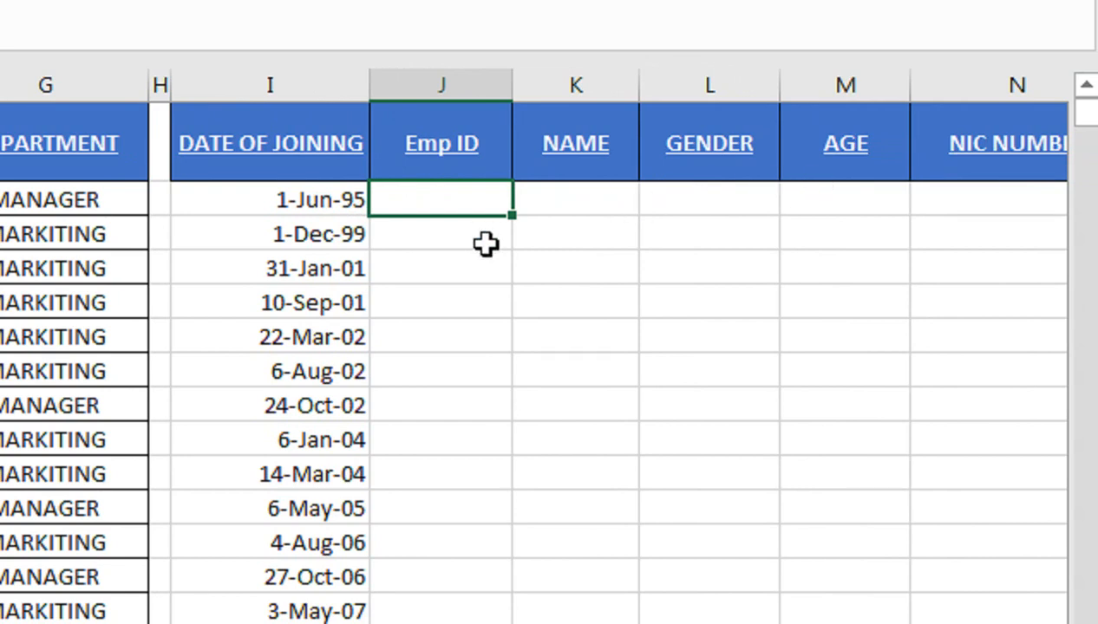
{"action": "type", "text": "=INDEX("}
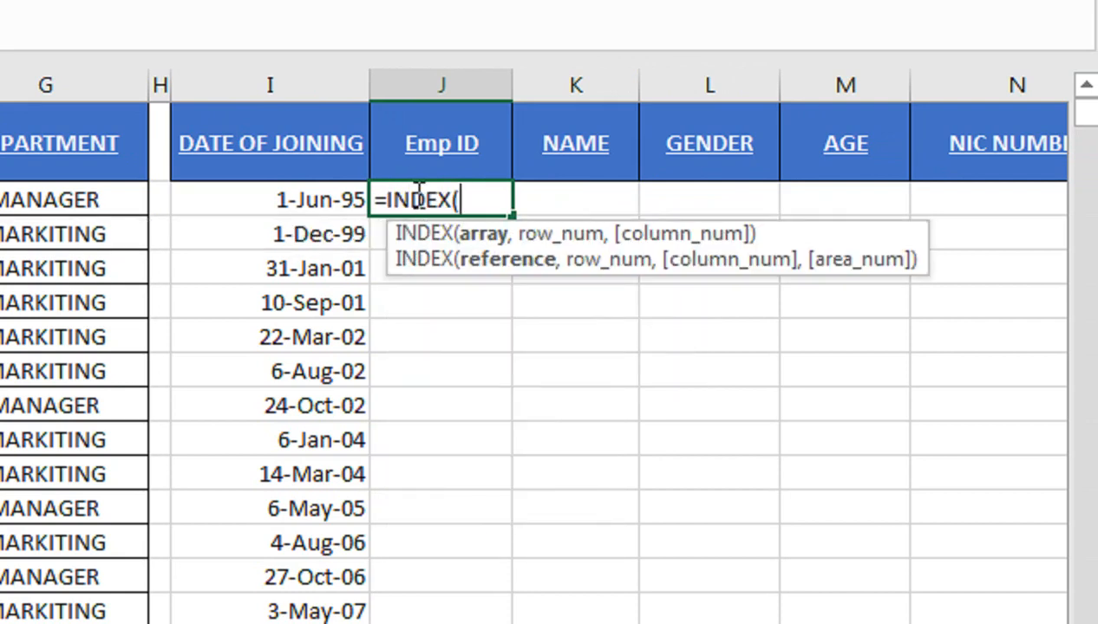
{"action": "key", "text": "Left"}
{"action": "key", "text": "Left"}
{"action": "key", "text": "Left"}
{"action": "key", "text": "Left"}
{"action": "key", "text": "Left"}
{"action": "key", "text": "Left"}
{"action": "key", "text": "Left"}
{"action": "key", "text": "Left"}
{"action": "key", "text": "Left"}
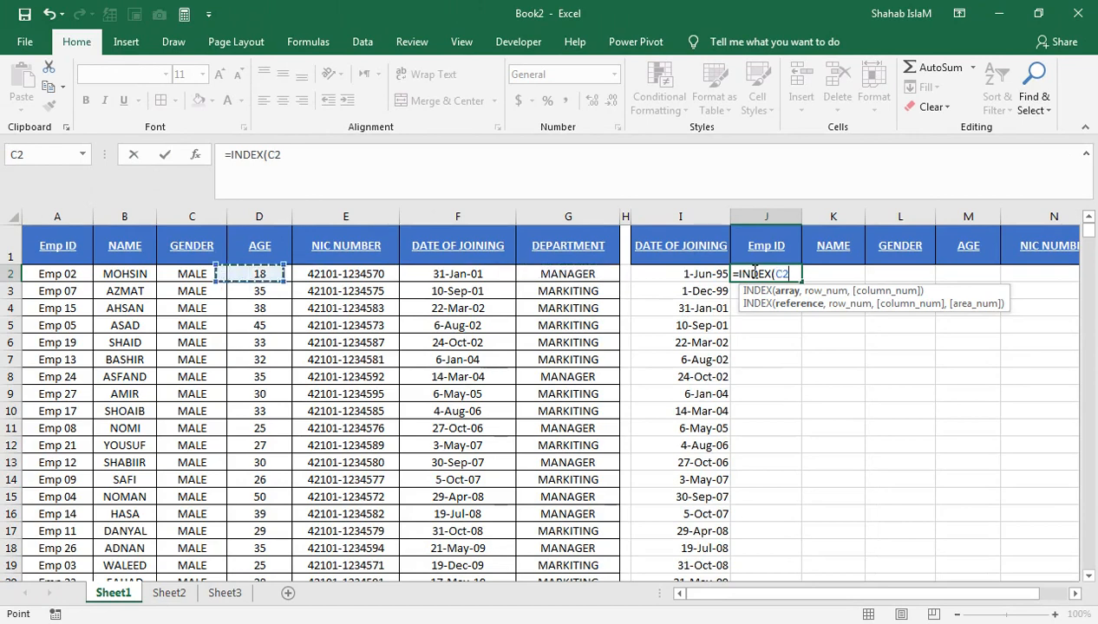
{"action": "key", "text": "ctrl+shift+Down"}
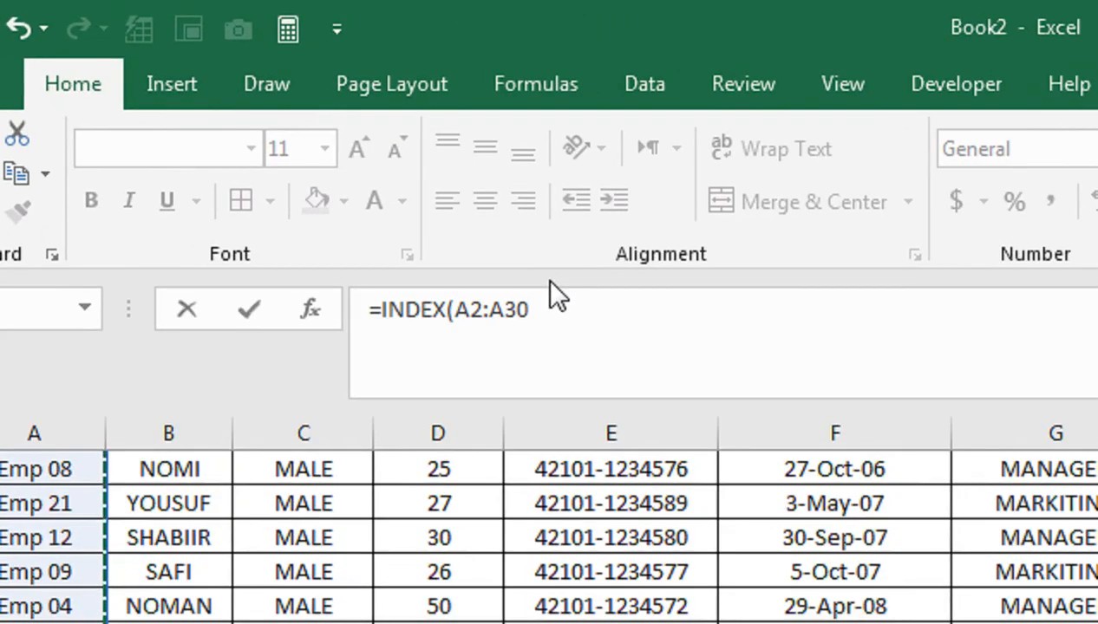
{"action": "key", "text": "F4"}
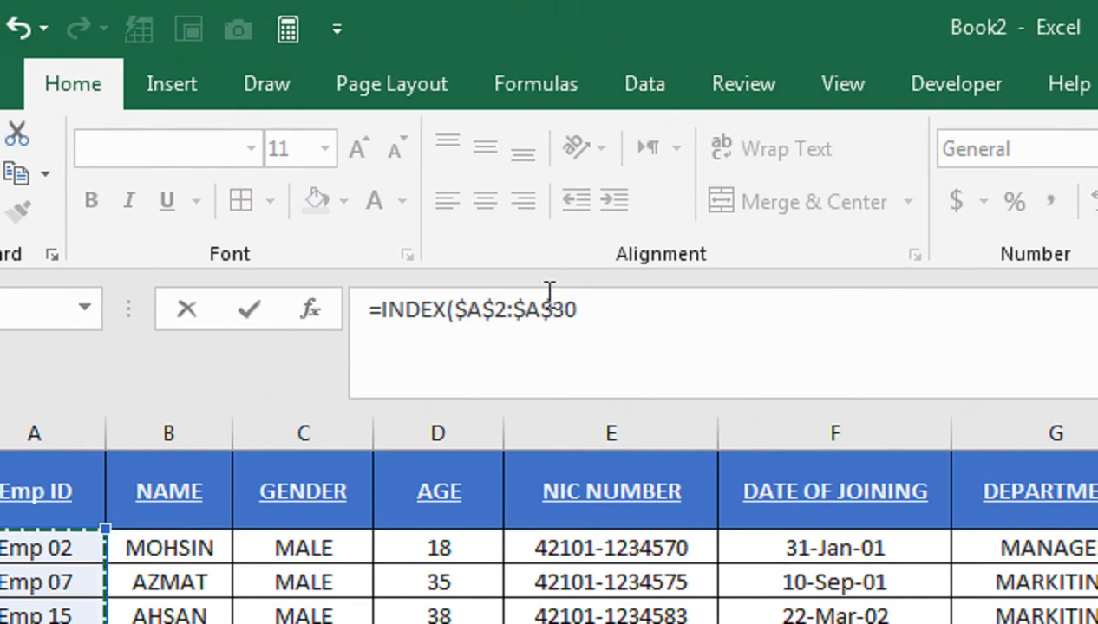
{"action": "left_click", "coordinate": [734, 318]}
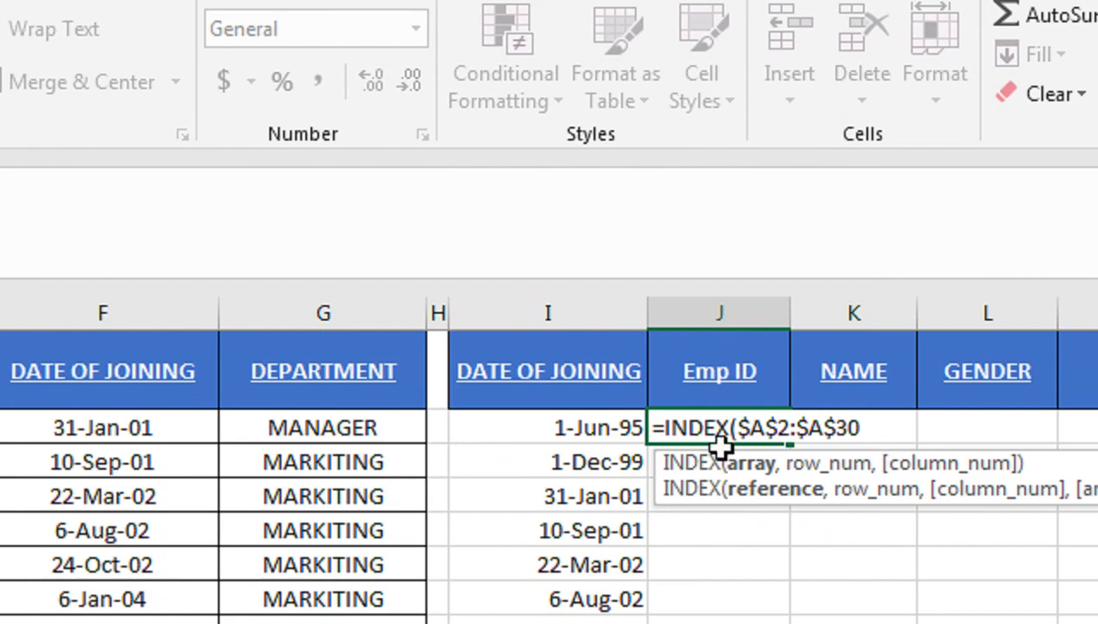
Add a MATCH function as the row number, looking up I2 in the absolute joining-date range $F$2:$F$100
{"action": "type", "text": ",MATCH("}
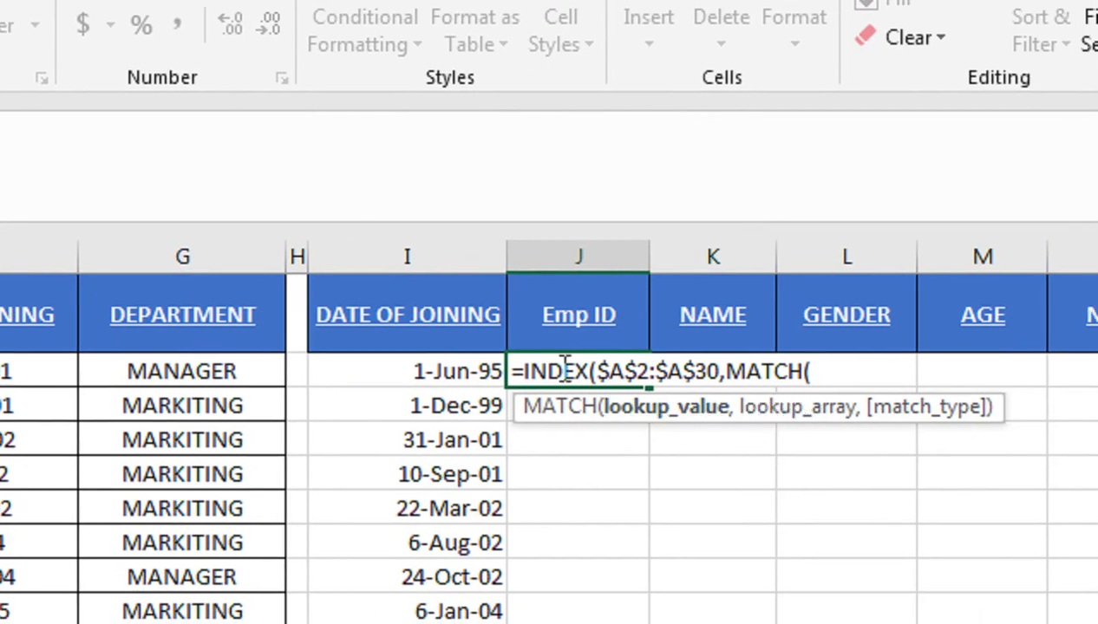
{"action": "left_click", "coordinate": [472, 369]}
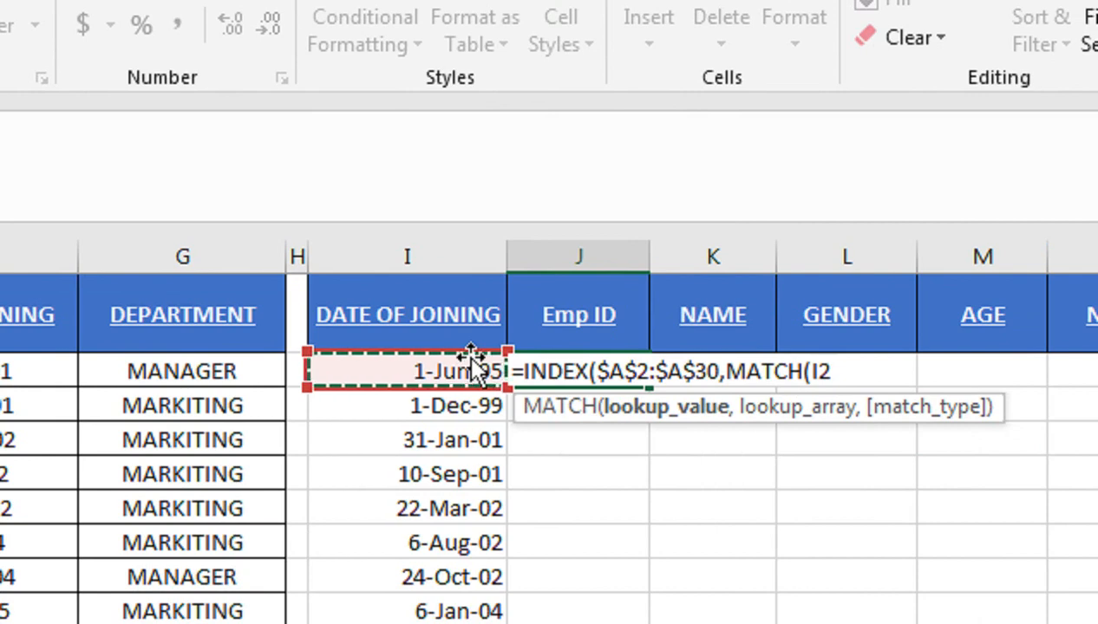
{"action": "type", "text": ","}
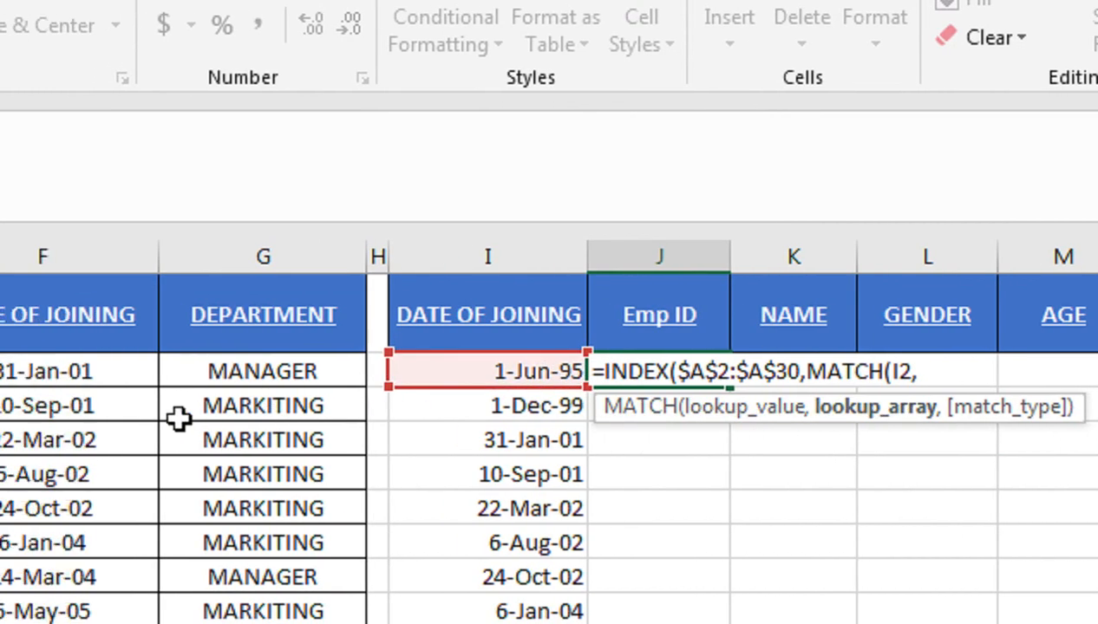
{"action": "left_click", "coordinate": [304, 381]}
{"action": "key", "text": "ctrl+shift+Down"}
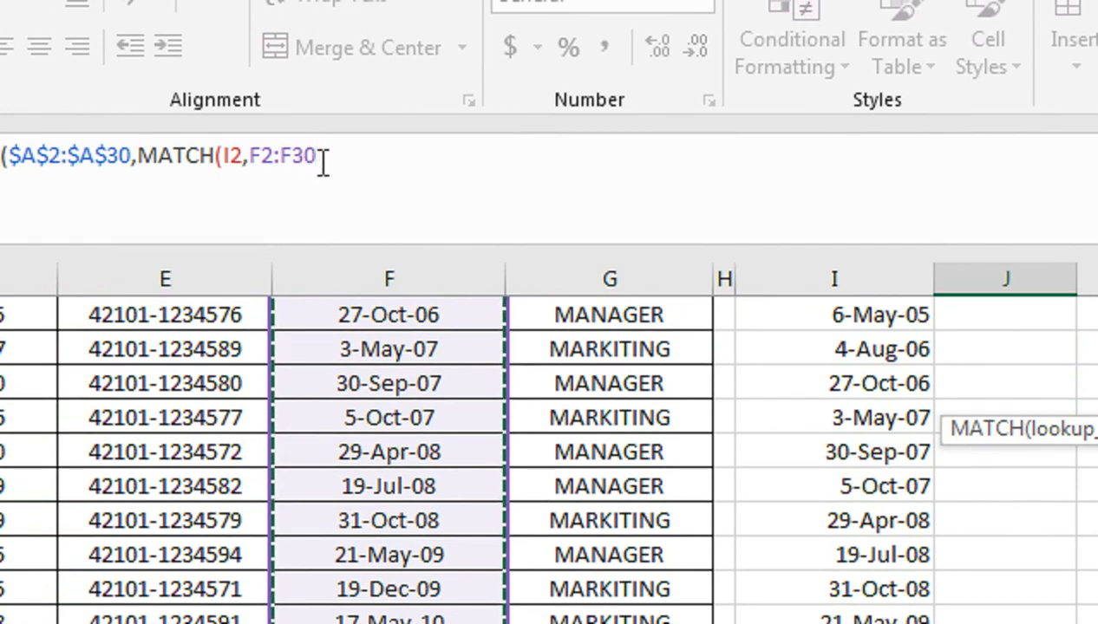
{"action": "key", "text": "BackSpace"}
{"action": "key", "text": "BackSpace"}
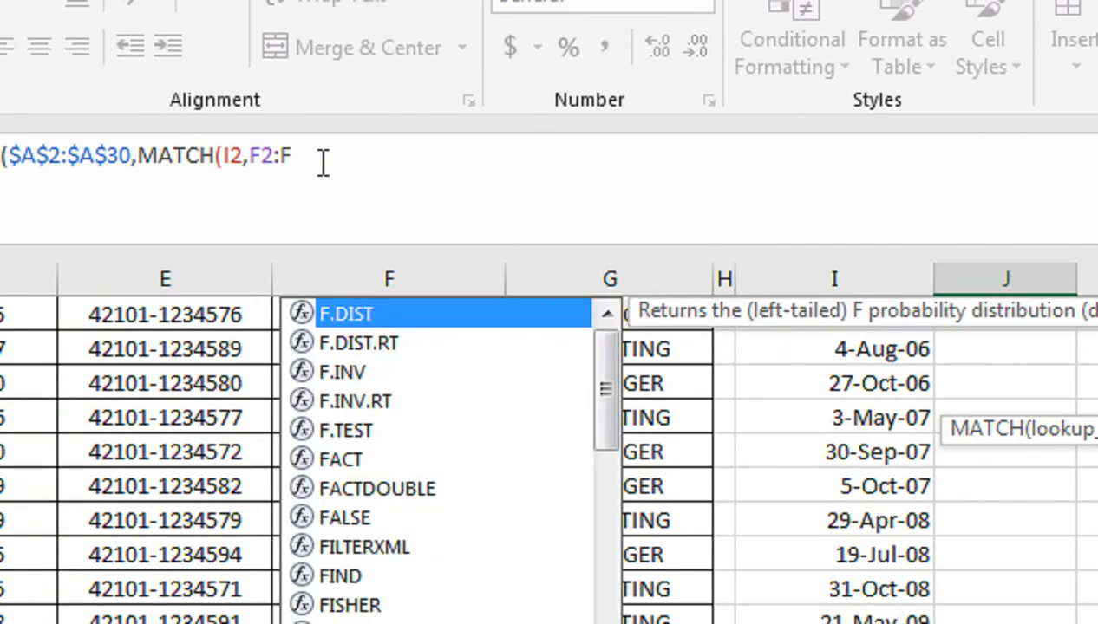
{"action": "type", "text": "100"}
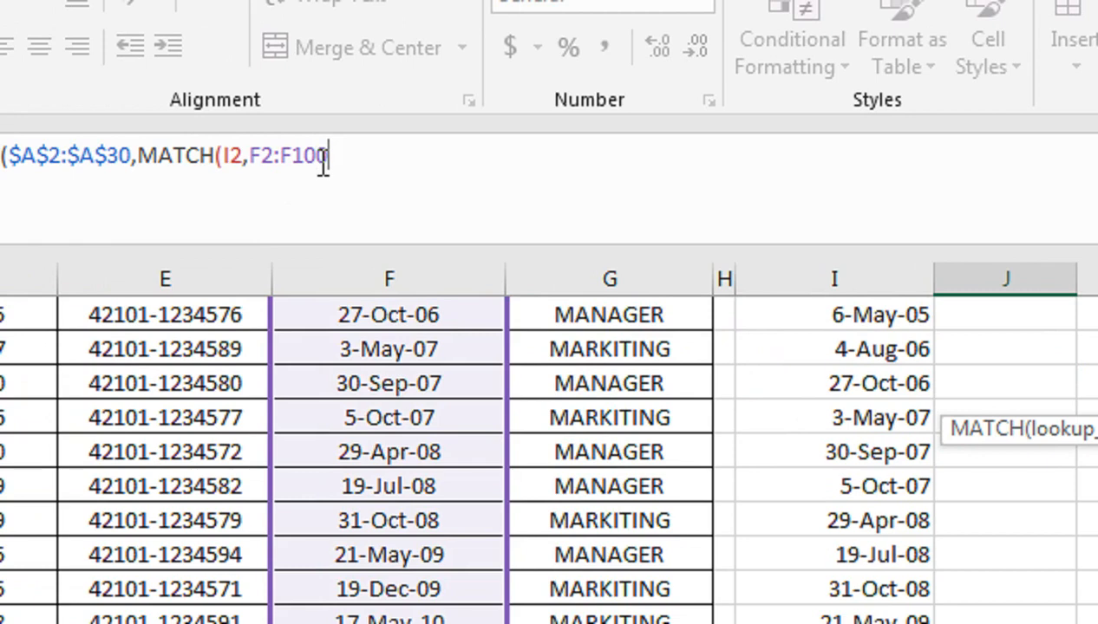
{"action": "left_click_drag", "start_coordinate": [372, 157], "coordinate": [251, 157]}
{"action": "key", "text": "F4"}
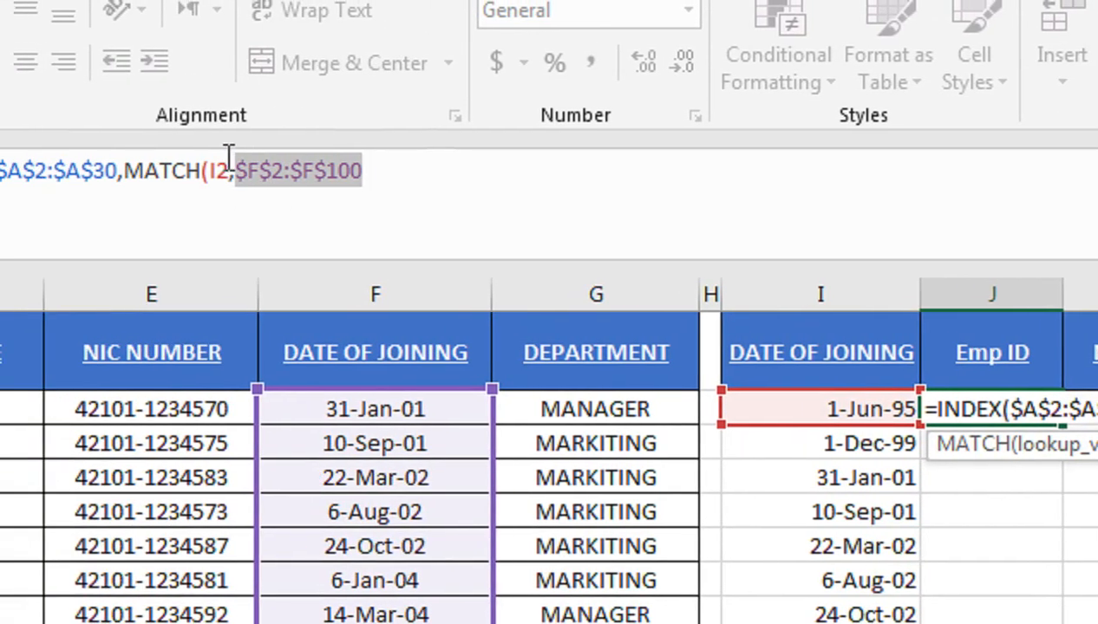
Lock the MATCH lookup value's column as $I2 and close the function with exact match type 0
{"action": "left_click", "coordinate": [232, 172]}
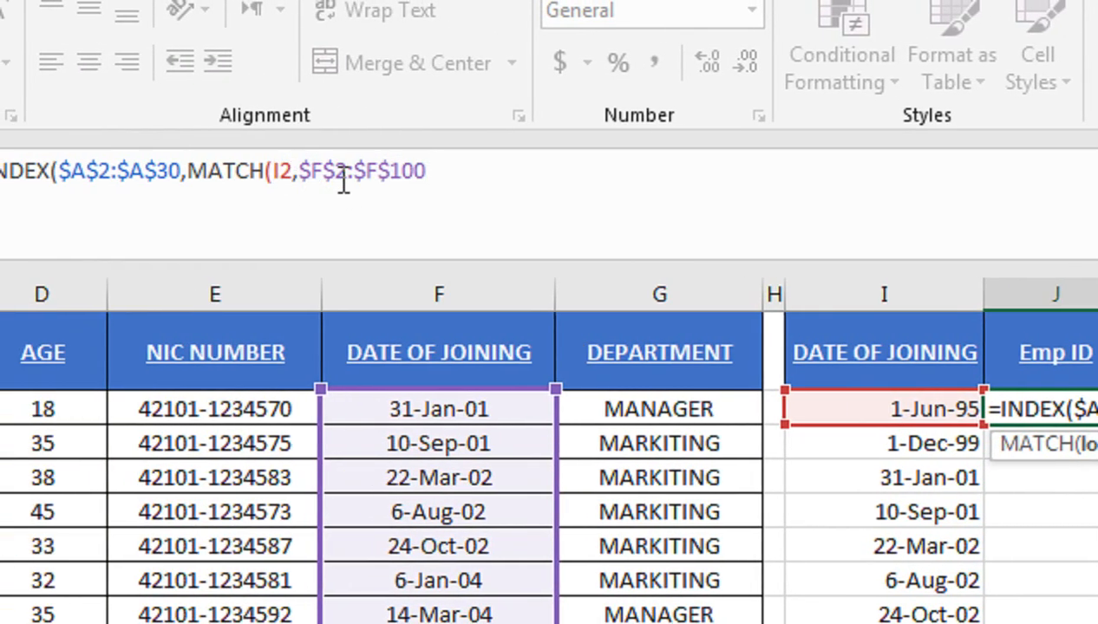
{"action": "type", "text": "$"}
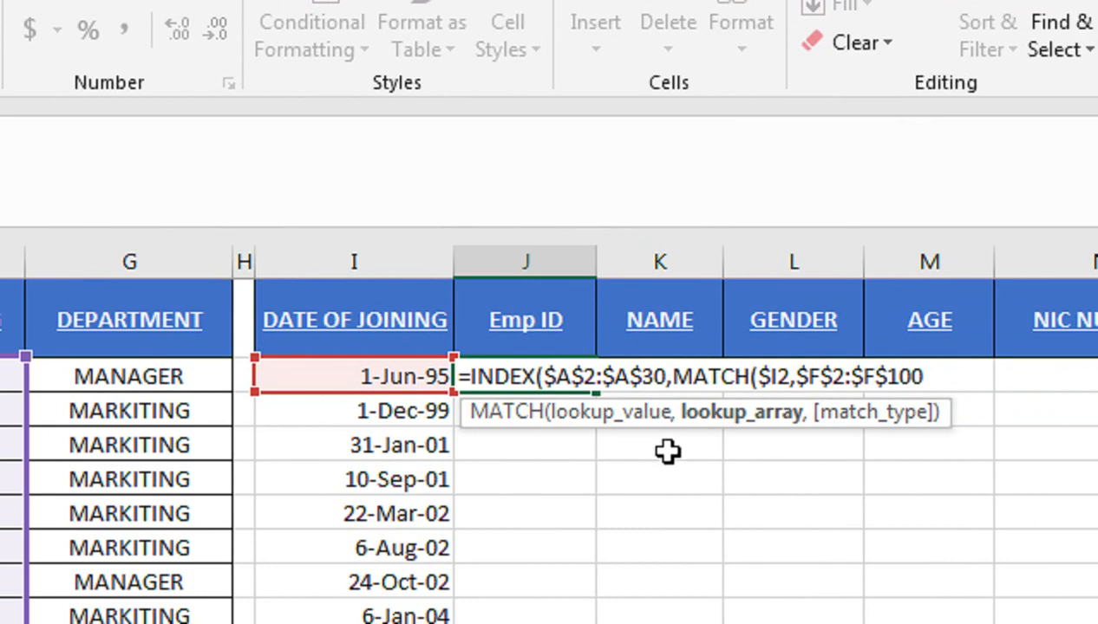
{"action": "type", "text": ","}
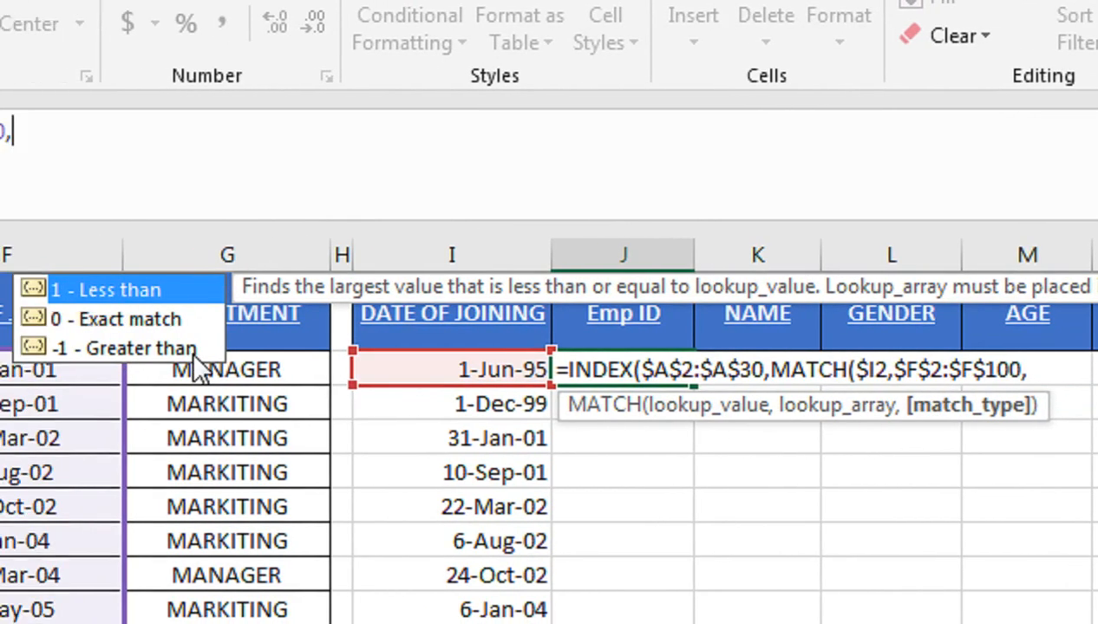
{"action": "key", "text": "Down"}
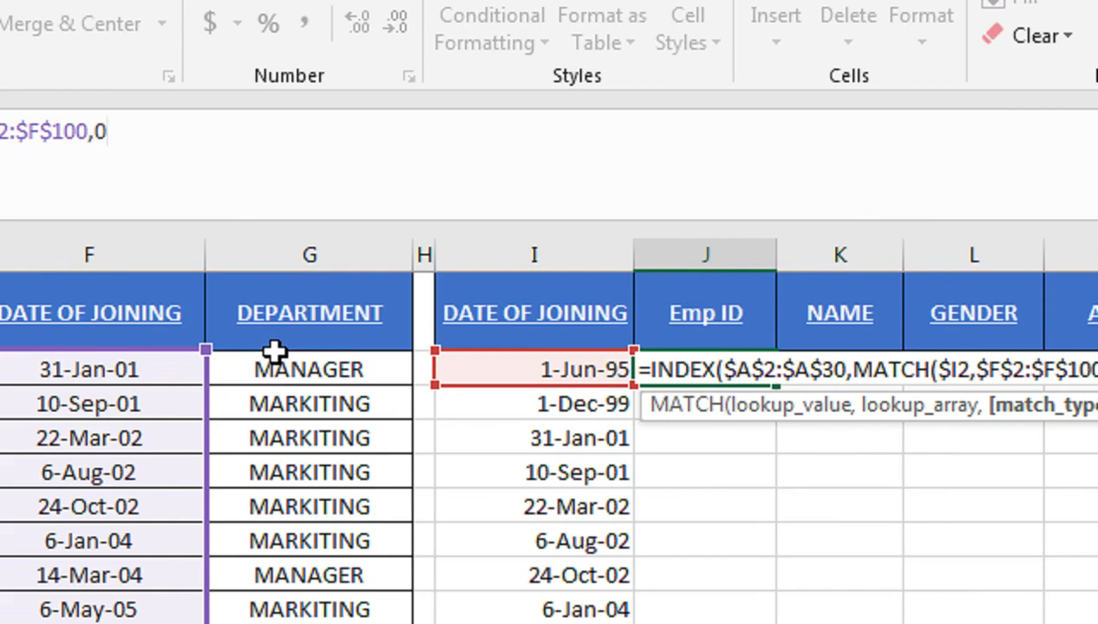
{"action": "type", "text": "),"}
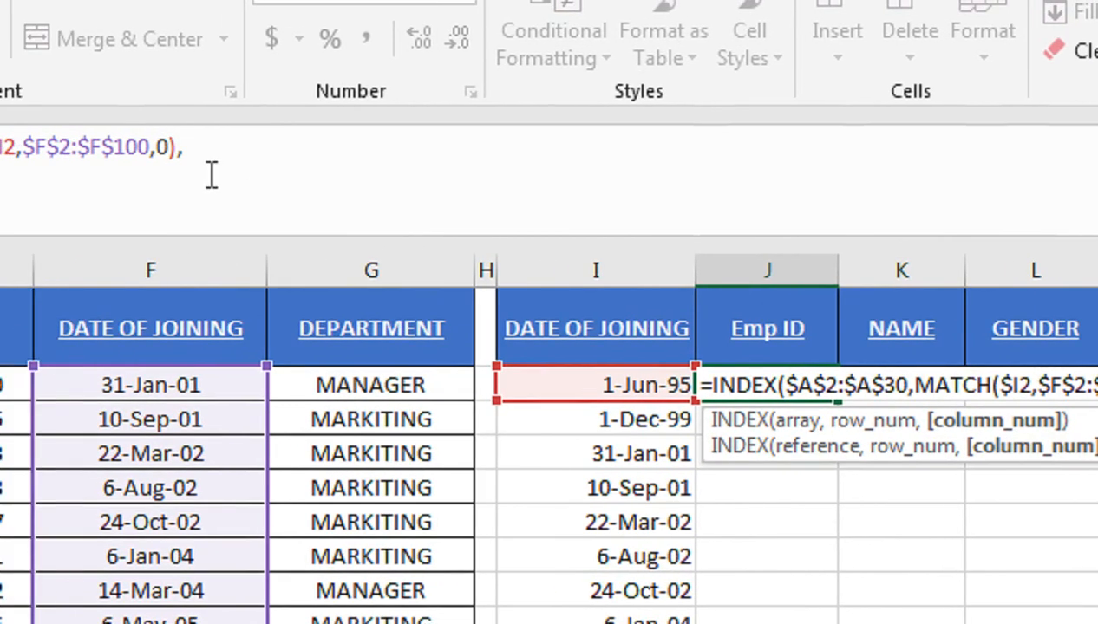
Add a COLUMNS function over J2:J2 as the column number of the INDEX formula
{"action": "type", "text": "c"}
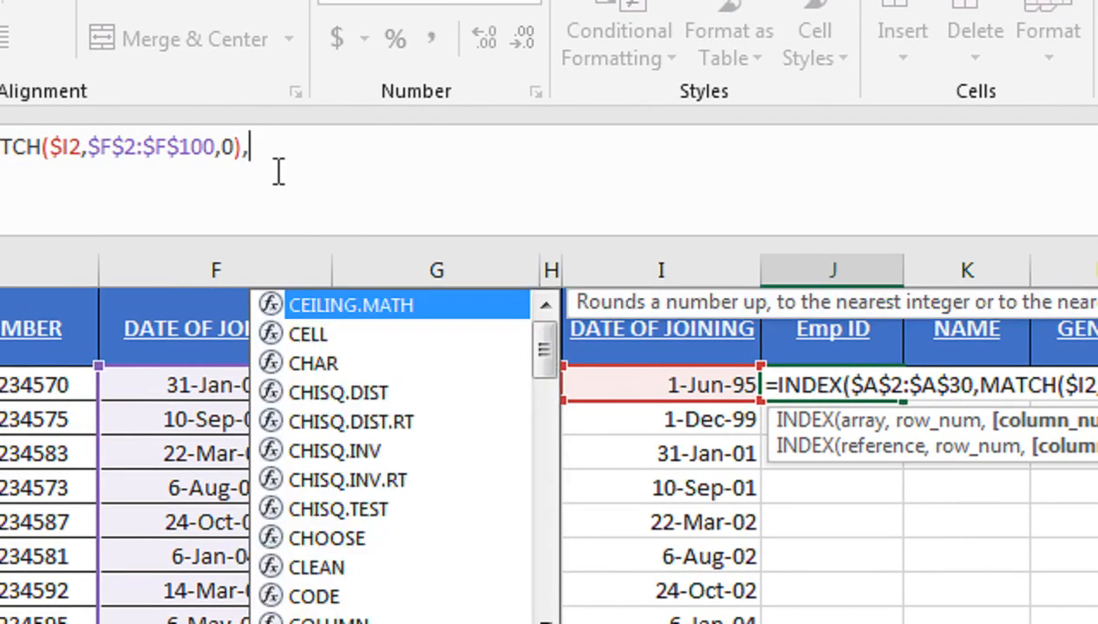
{"action": "type", "text": "o"}
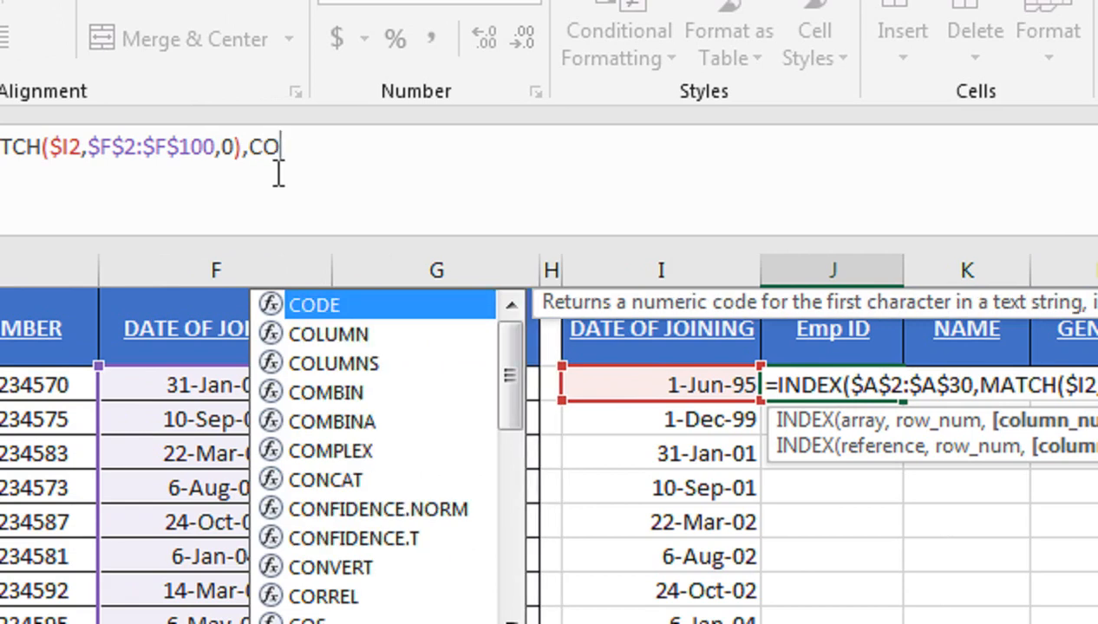
{"action": "key", "text": "Down"}
{"action": "key", "text": "Down"}
{"action": "key", "text": "Tab"}
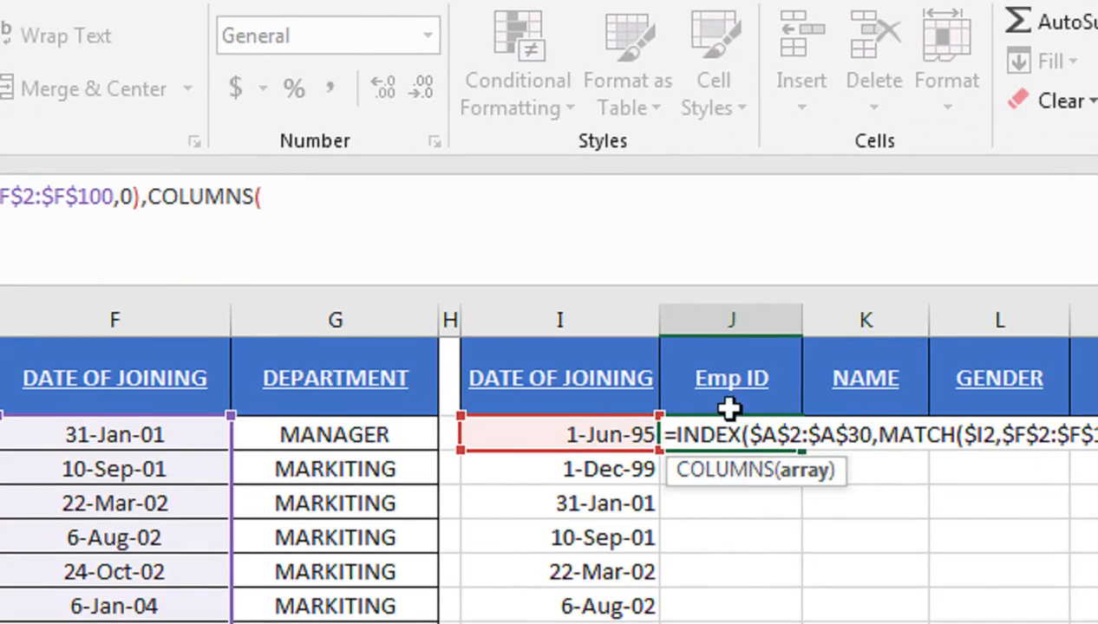
{"action": "left_click", "coordinate": [806, 400]}
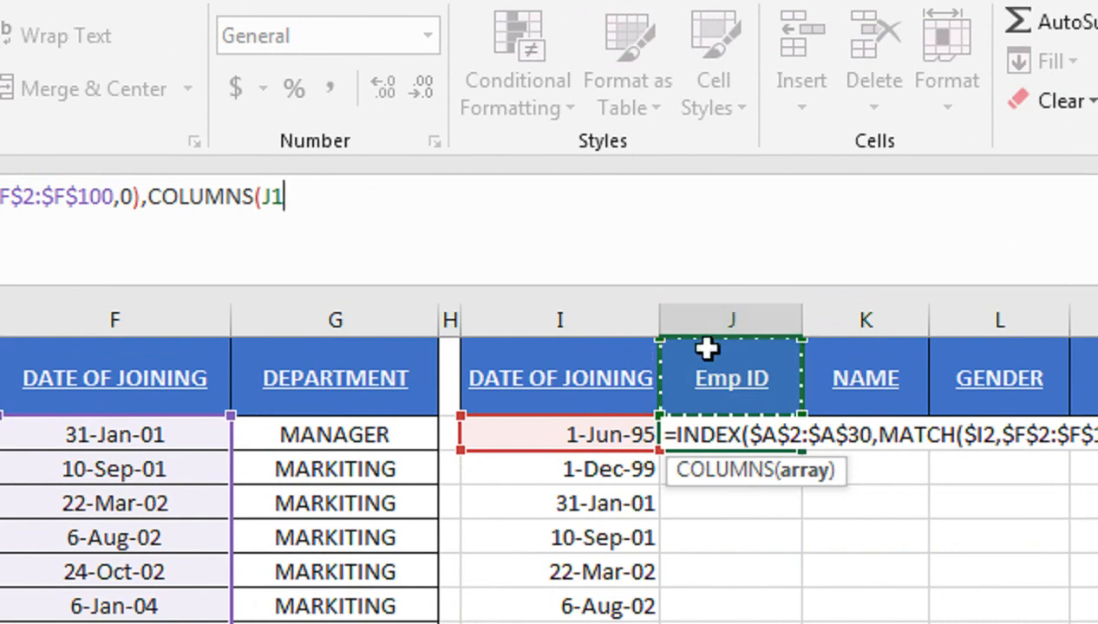
{"action": "key", "text": "Down"}
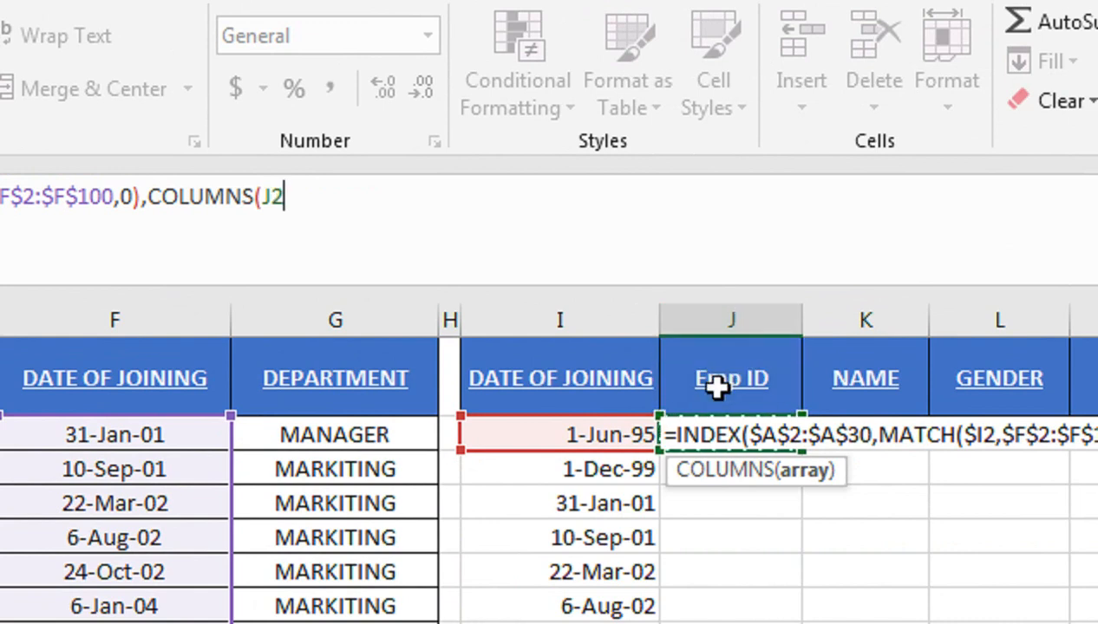
{"action": "type", "text": ":J2"}
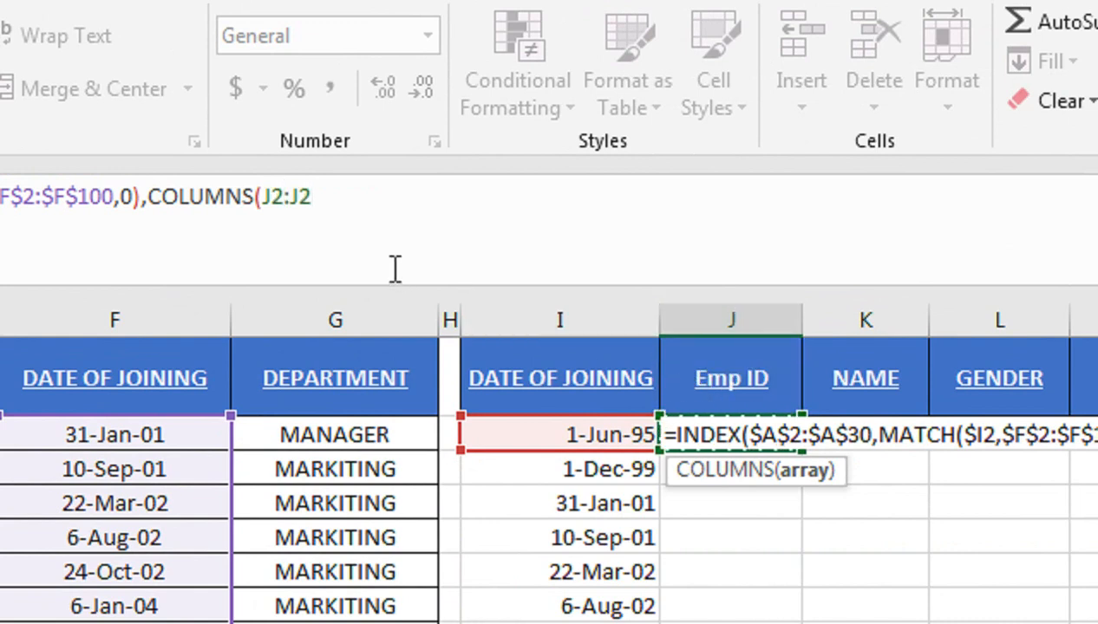
Change the COLUMNS range to $J$2:J$2, close both functions and enter the formula in J2
{"action": "double_click", "coordinate": [277, 194]}
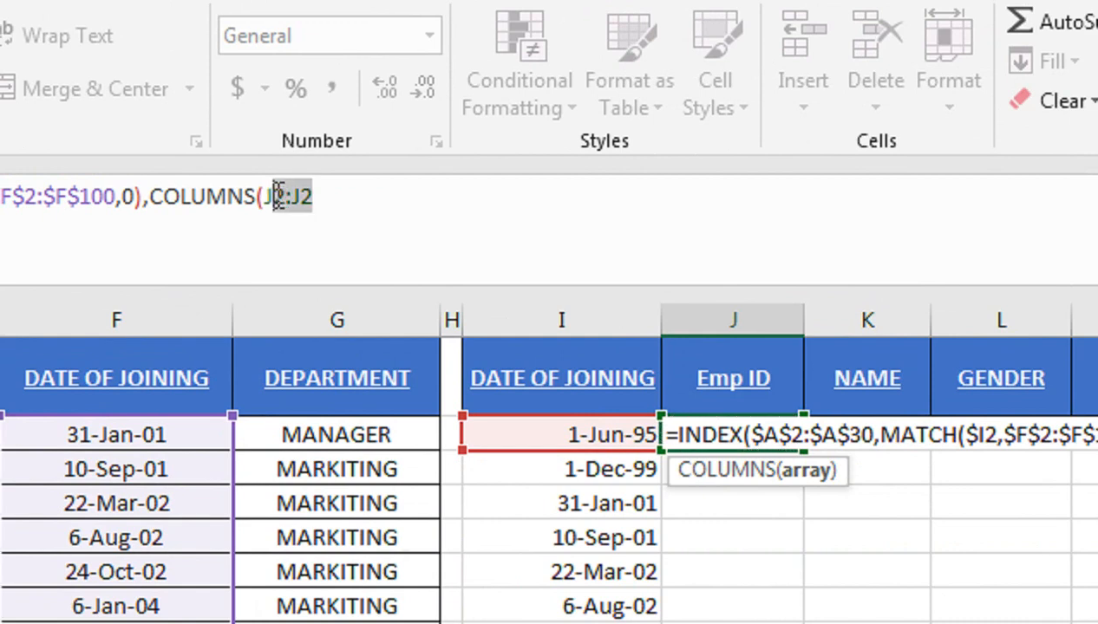
{"action": "left_click", "coordinate": [278, 194]}
{"action": "key", "text": "F4"}
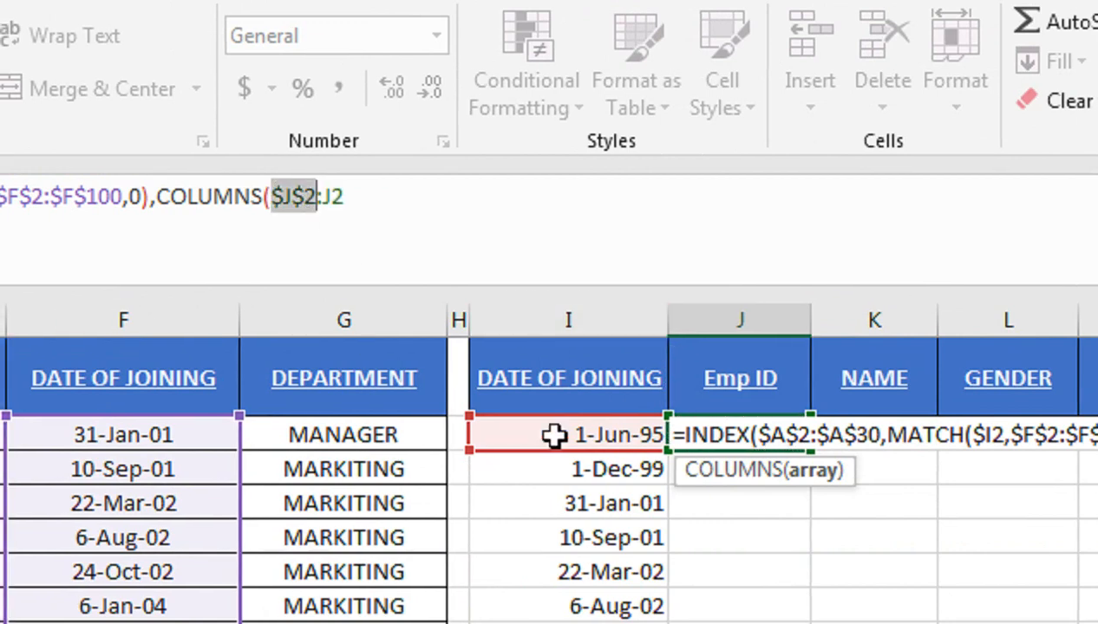
{"action": "left_click", "coordinate": [338, 196]}
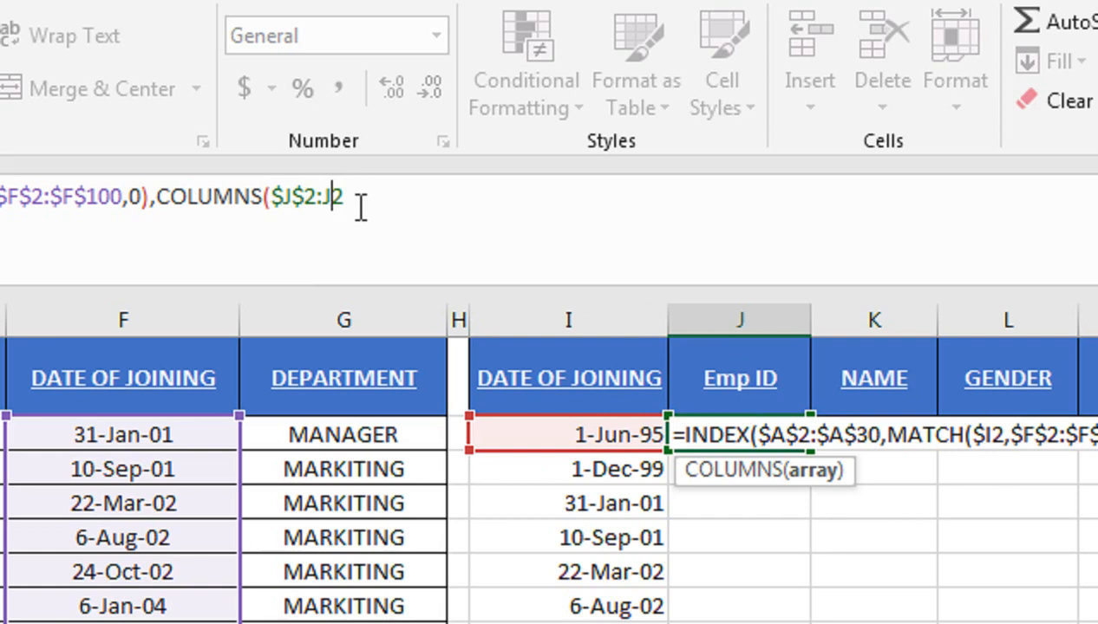
{"action": "key", "text": "Left"}
{"action": "type", "text": "$"}
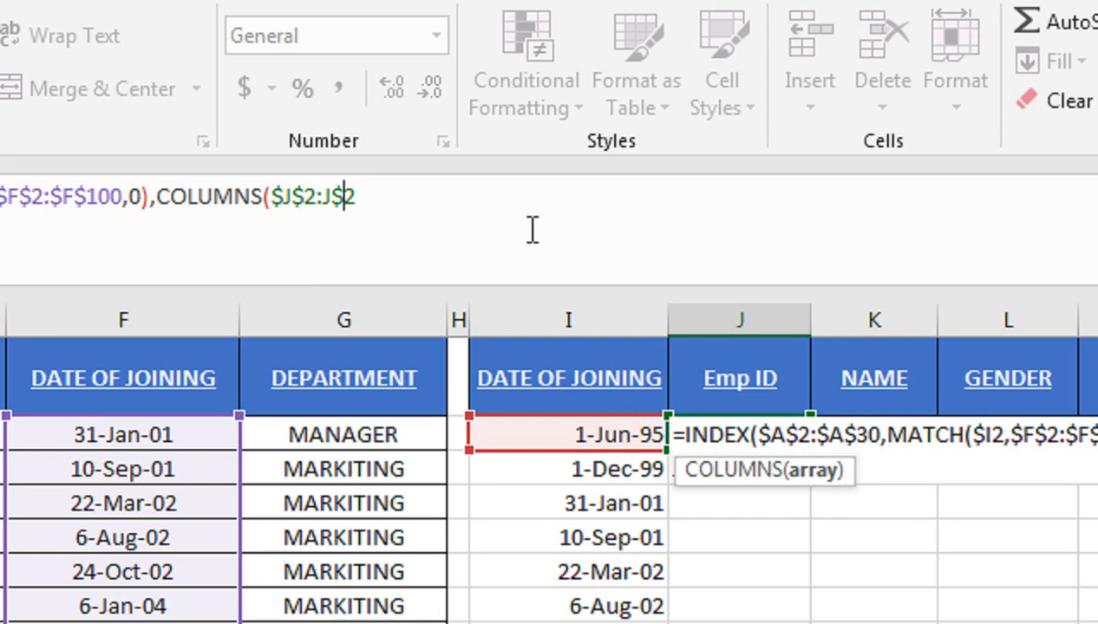
{"action": "key", "text": "Right"}
{"action": "type", "text": "0"}
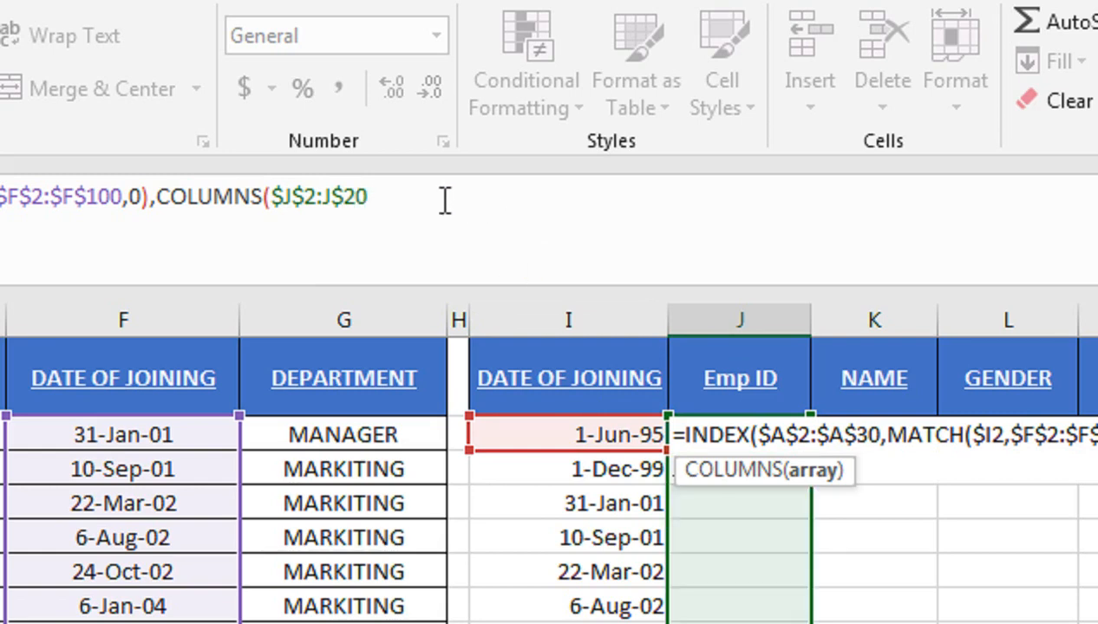
{"action": "key", "text": "BackSpace"}
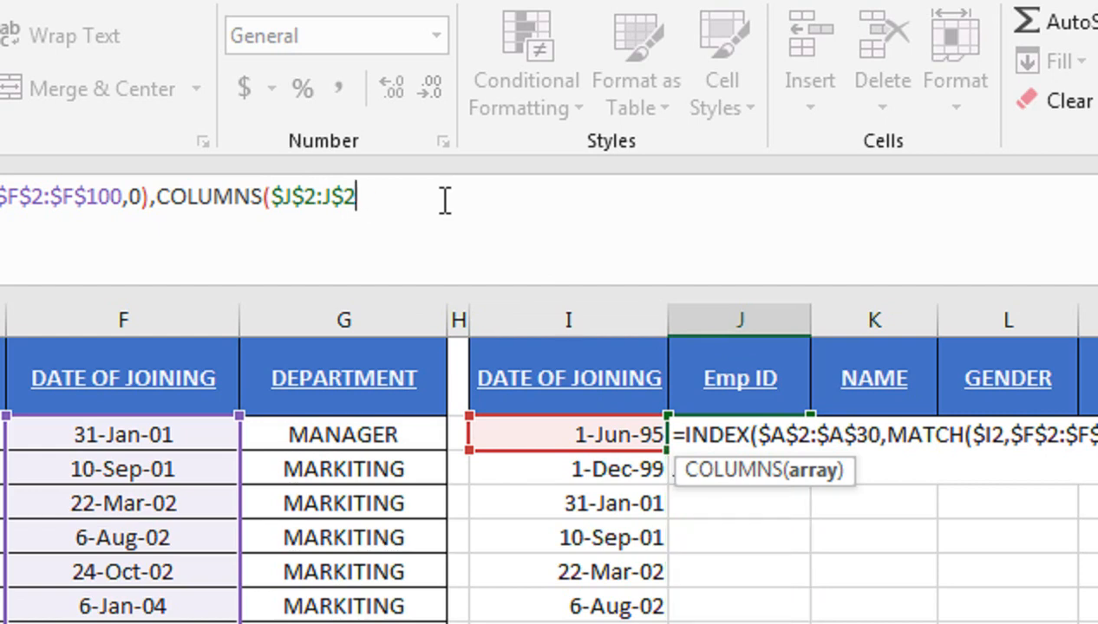
{"action": "type", "text": ")"}
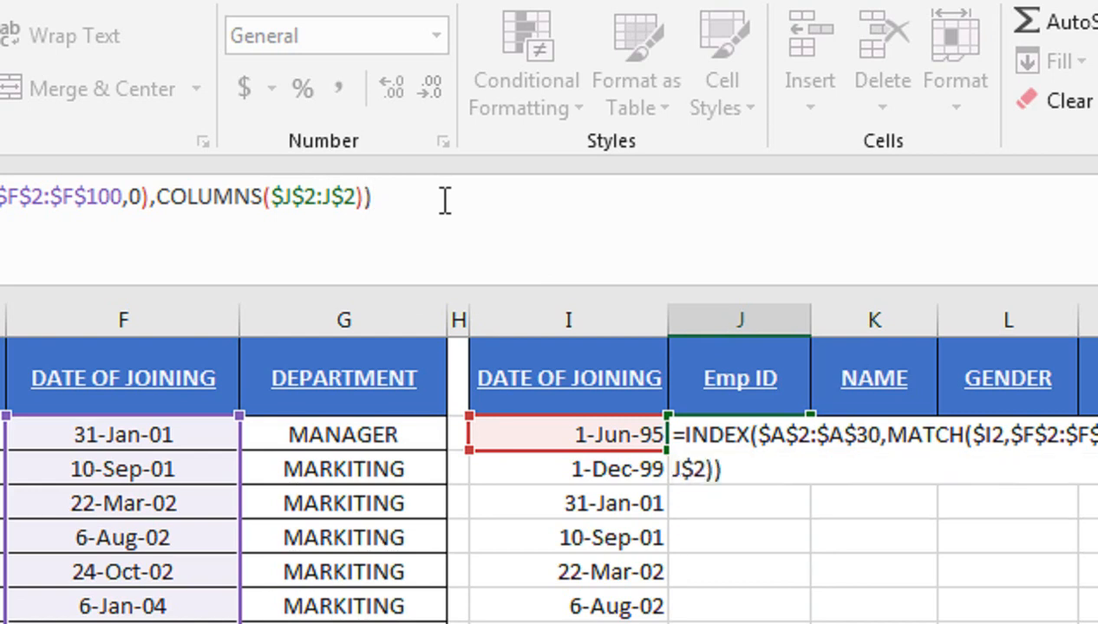
{"action": "key", "text": "Return"}
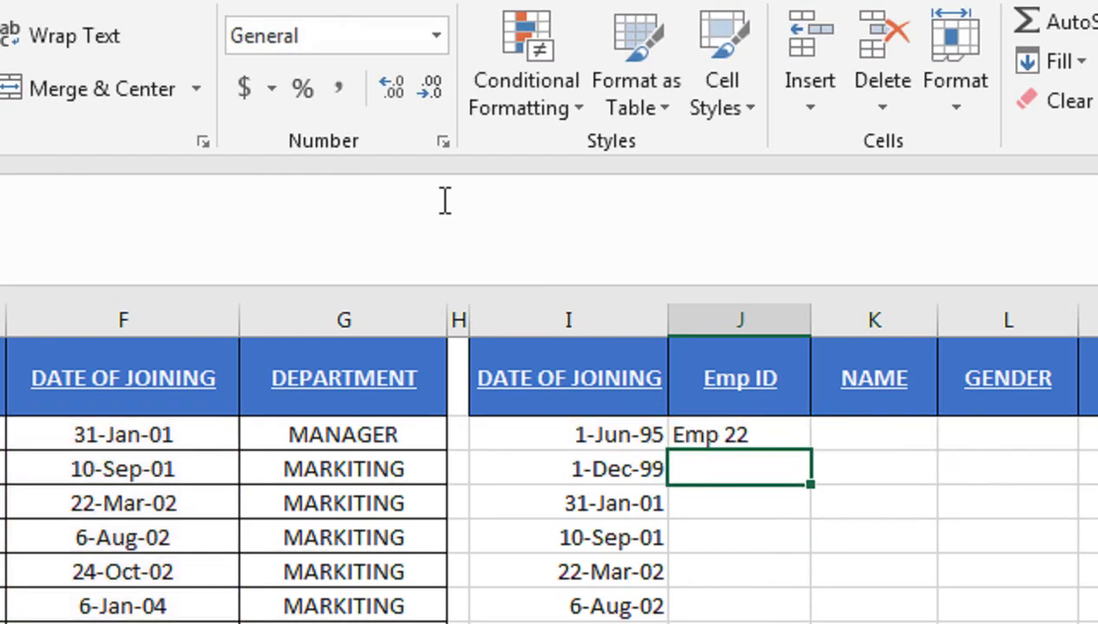
{"action": "type", "text": "0"}
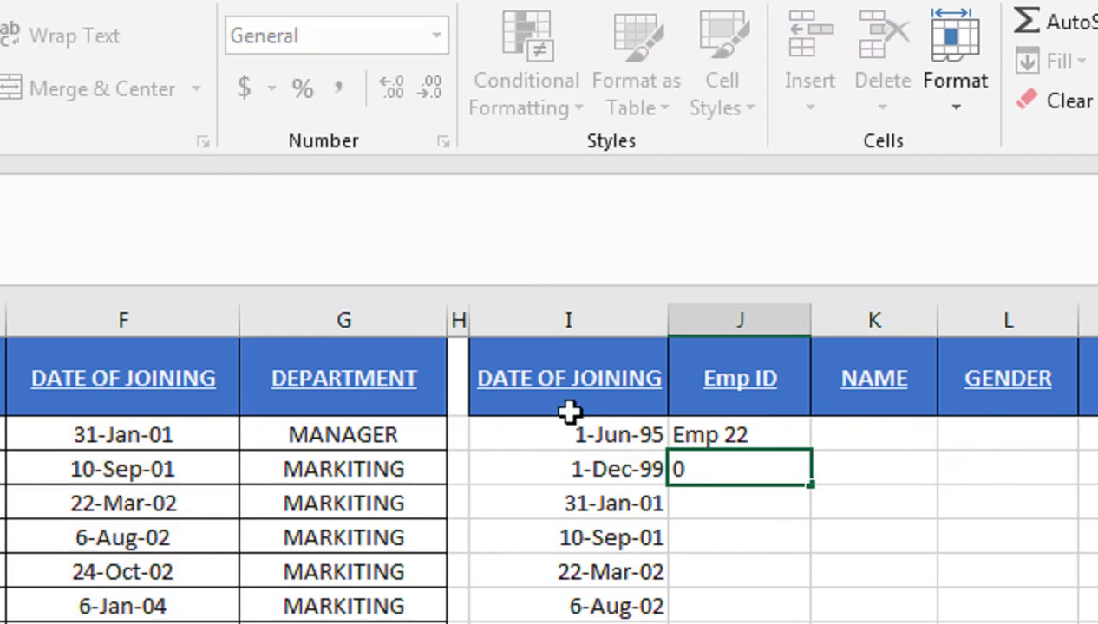
{"action": "key", "text": "Escape"}
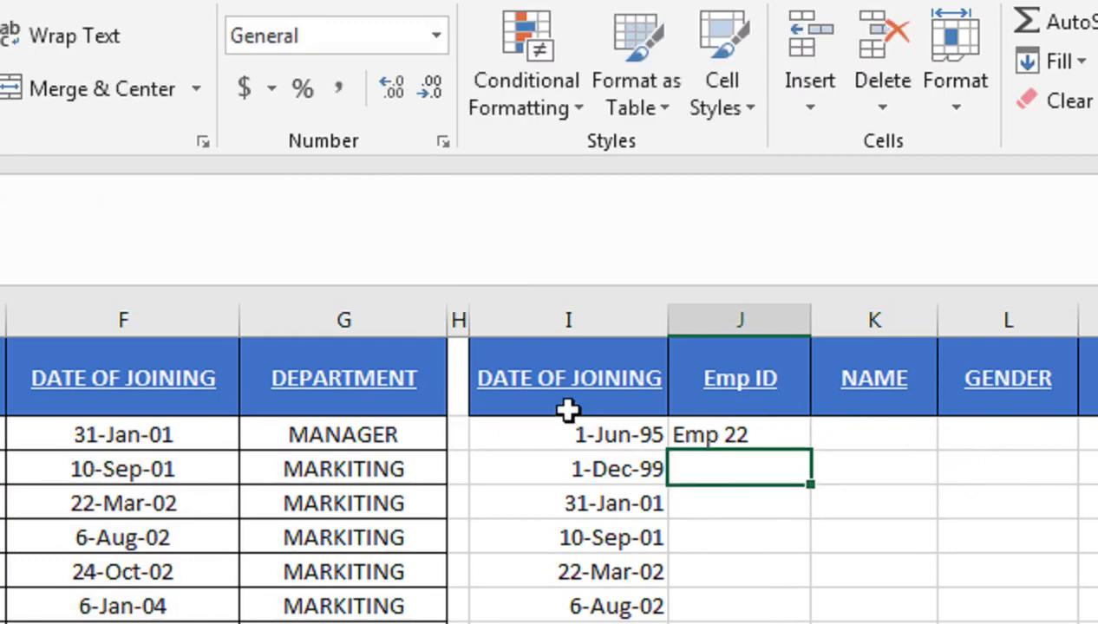
Try to fill the Emp ID formula from J2 across to the NIC NUMBER column in N2
{"action": "key", "text": "Up"}
{"action": "key", "text": "shift+Right"}
{"action": "key", "text": "shift+Right"}
{"action": "key", "text": "shift+Right"}
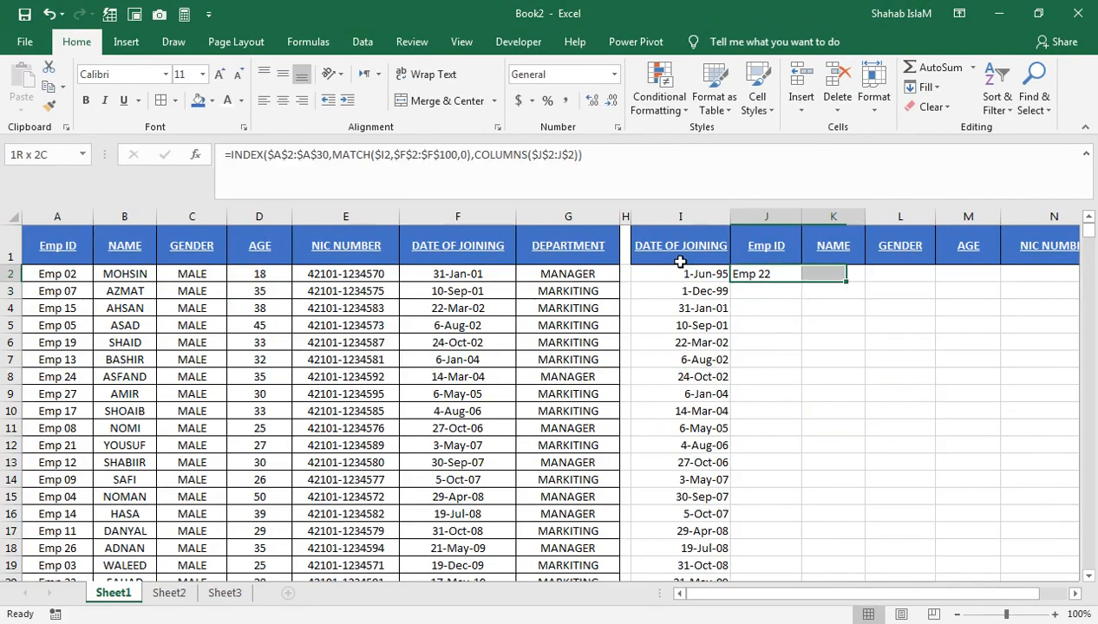
{"action": "key", "text": "shift+Right"}
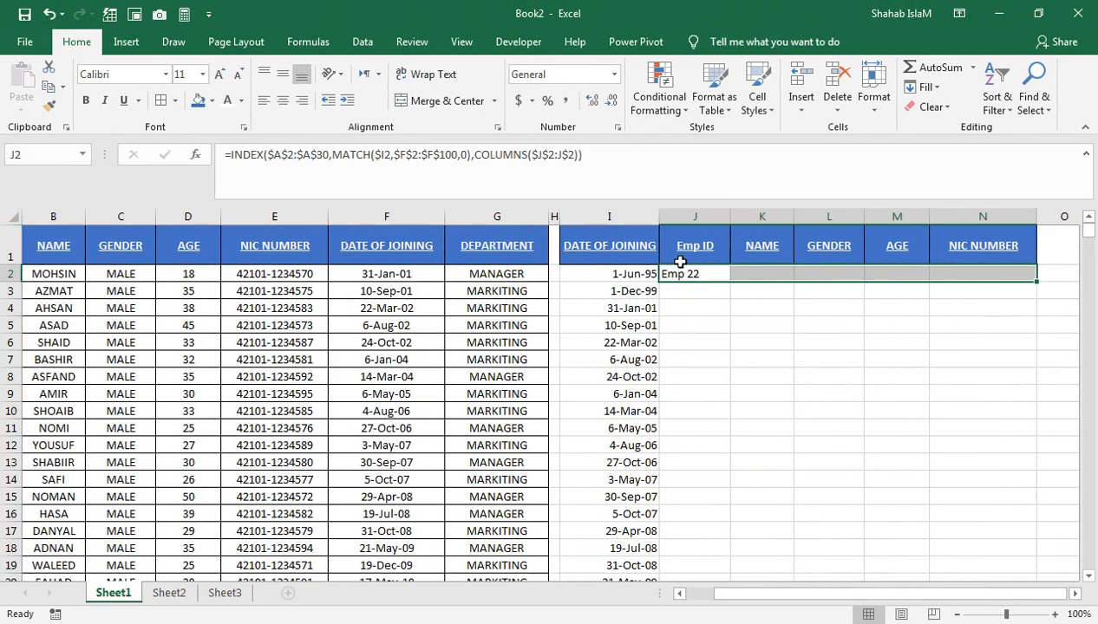
{"action": "key", "text": "ctrl+r"}
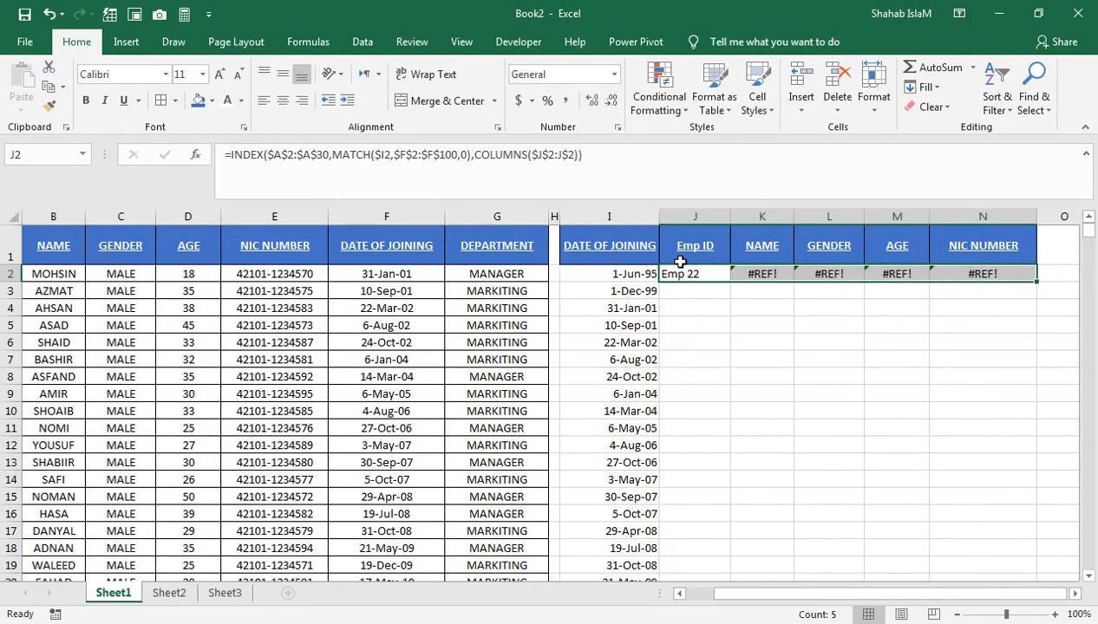
Change the INDEX array in J2 to $A$2:$G$30 and fill the corrected formula across to N2
{"action": "left_click", "coordinate": [681, 263]}
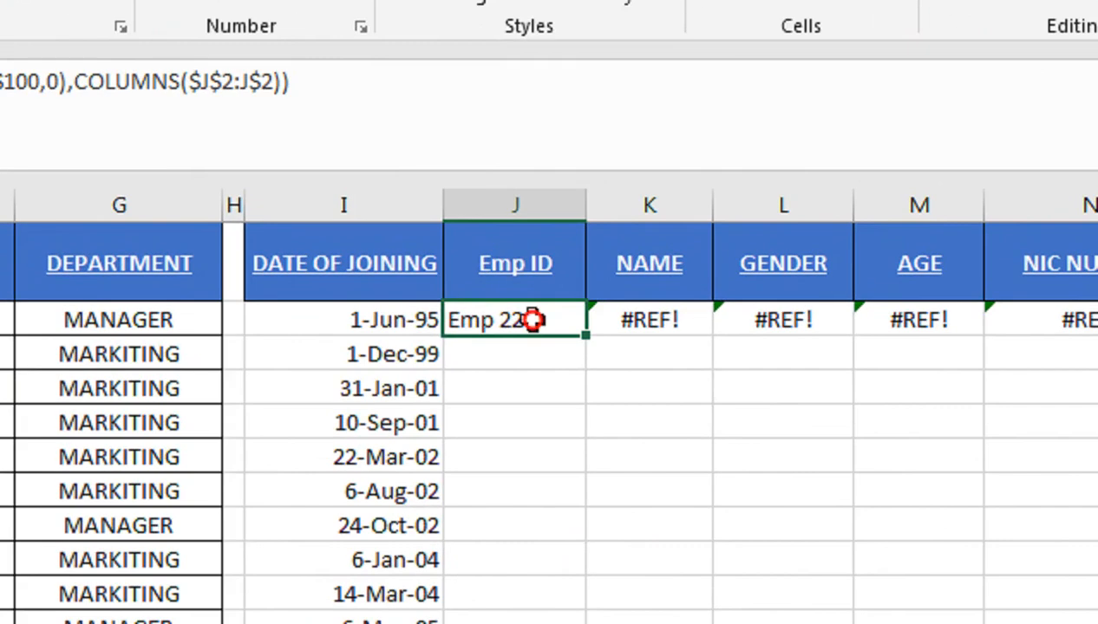
{"action": "double_click", "coordinate": [704, 273]}
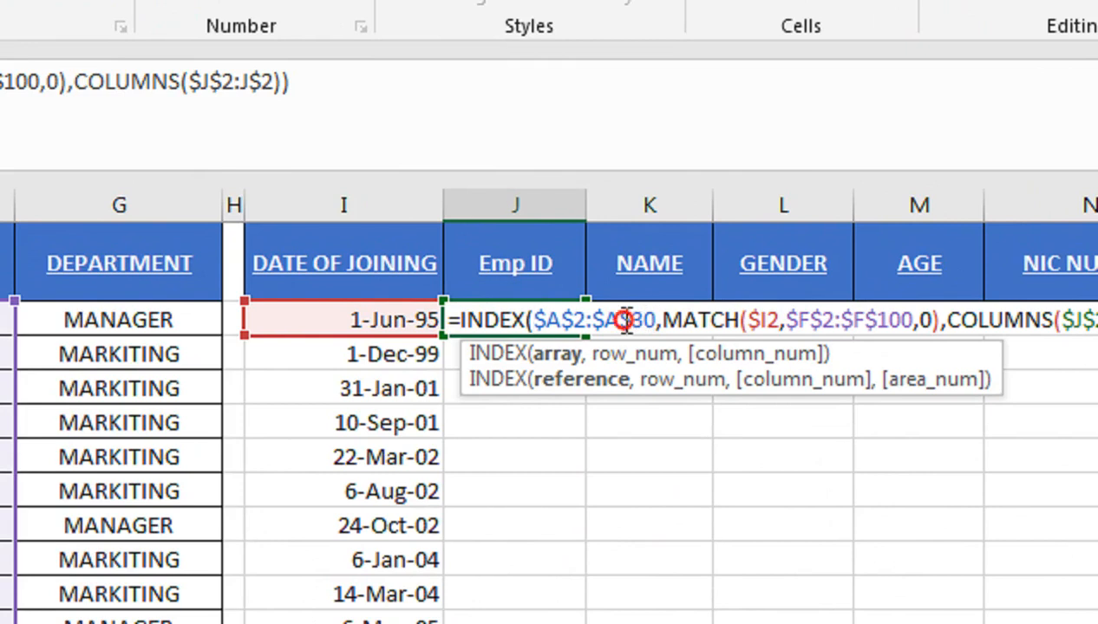
{"action": "key", "text": "BackSpace"}
{"action": "type", "text": "G"}
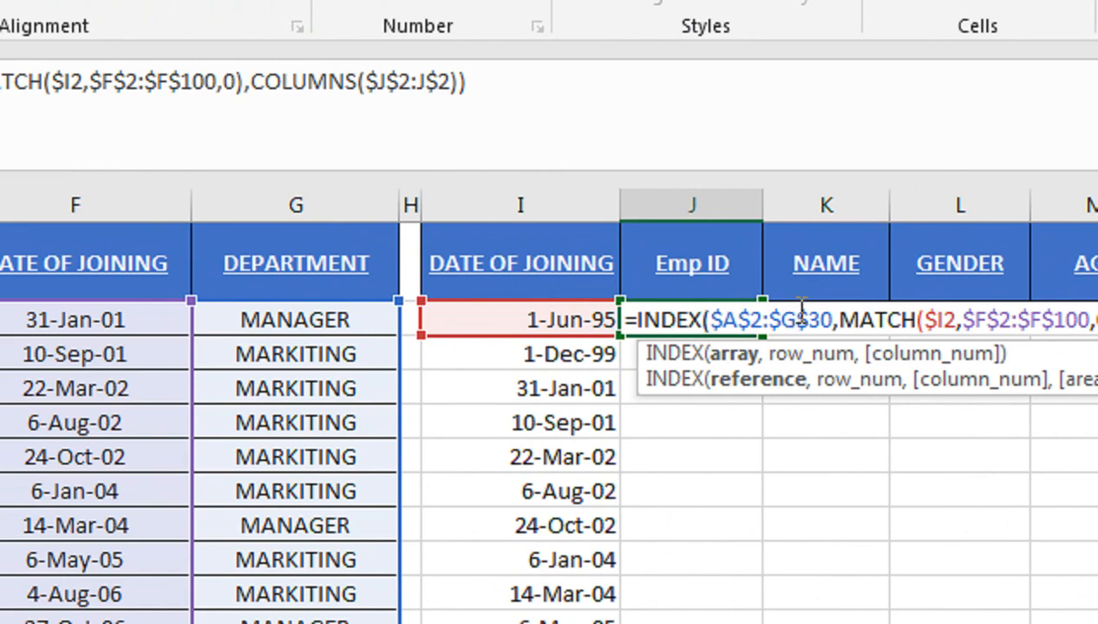
{"action": "key", "text": "Return"}
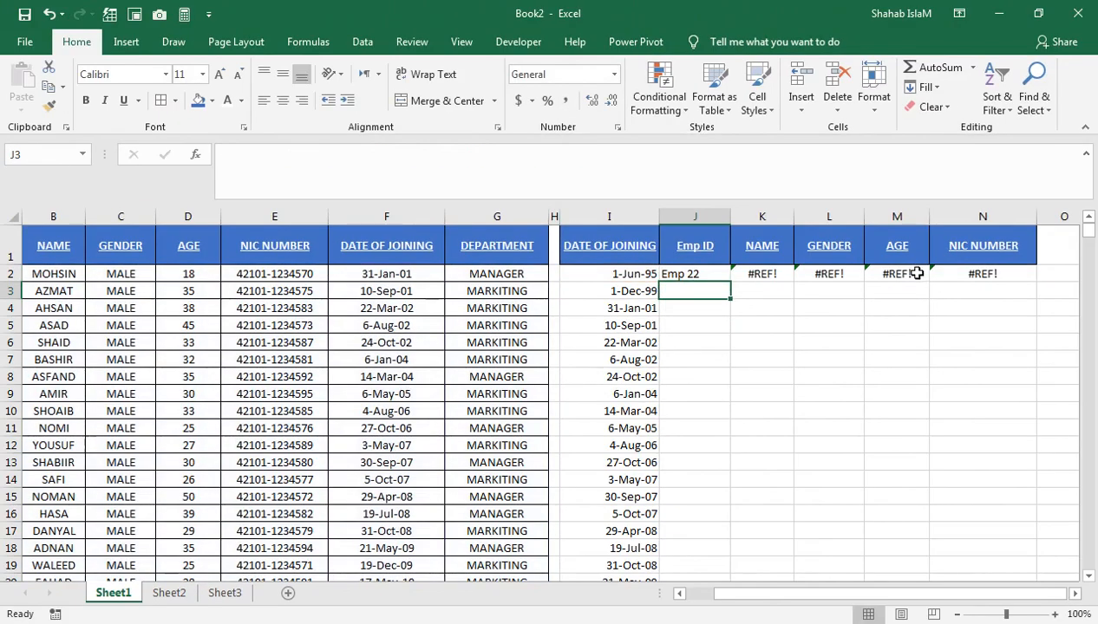
{"action": "left_click", "coordinate": [711, 273]}
{"action": "left_click_drag", "start_coordinate": [731, 279], "coordinate": [1004, 276]}
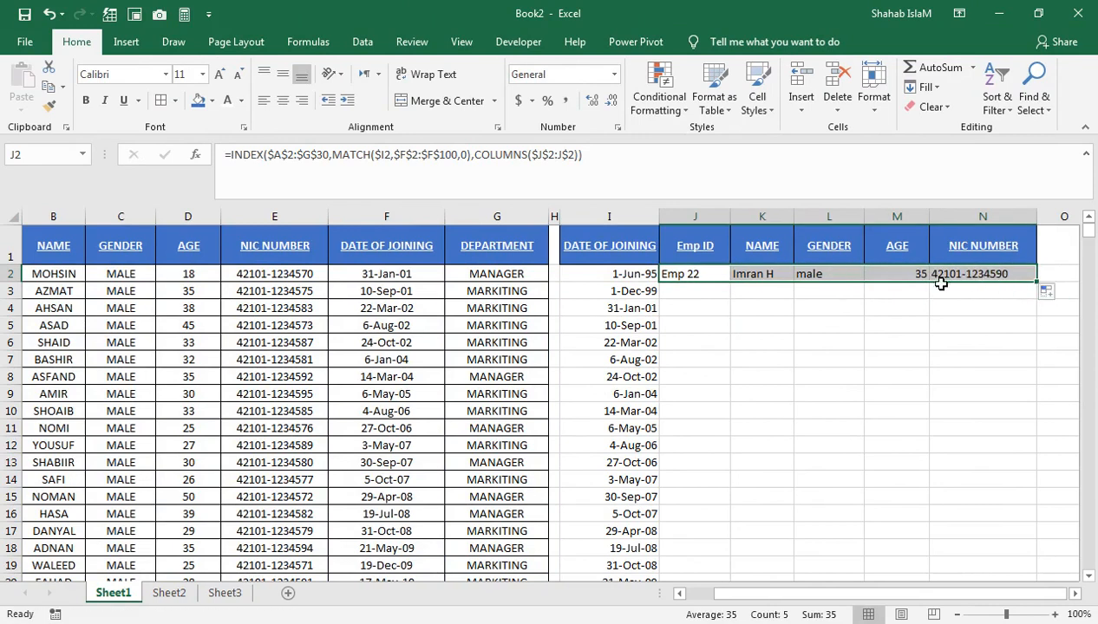
Compare the last employee record in row 30 of the source table with the details filled into row 2
{"action": "left_click", "coordinate": [48, 427]}
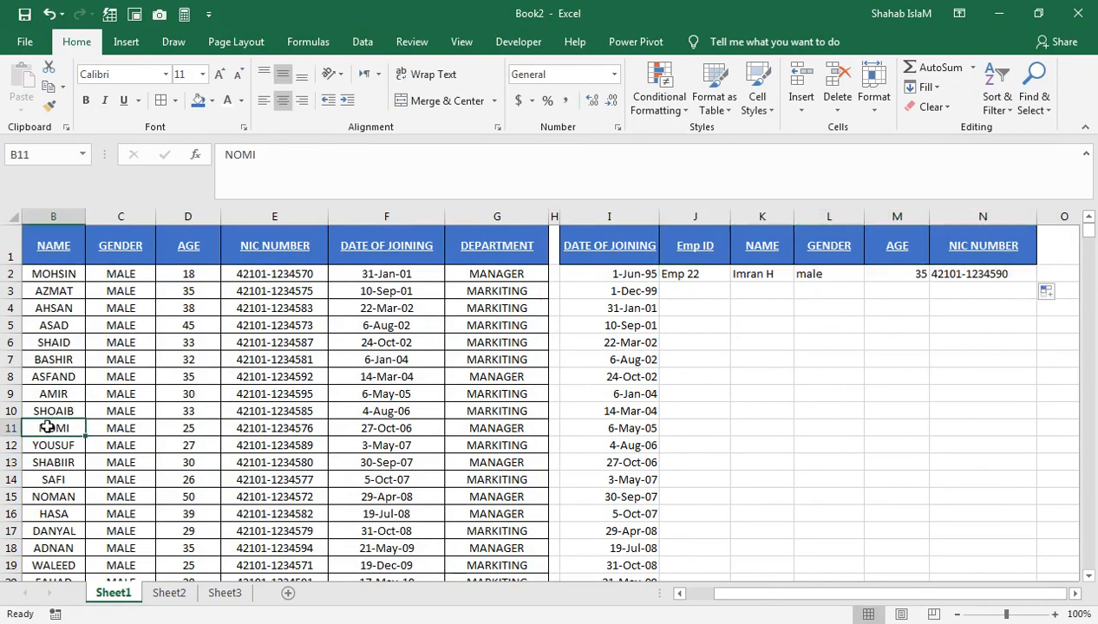
{"action": "key", "text": "ctrl+Down"}
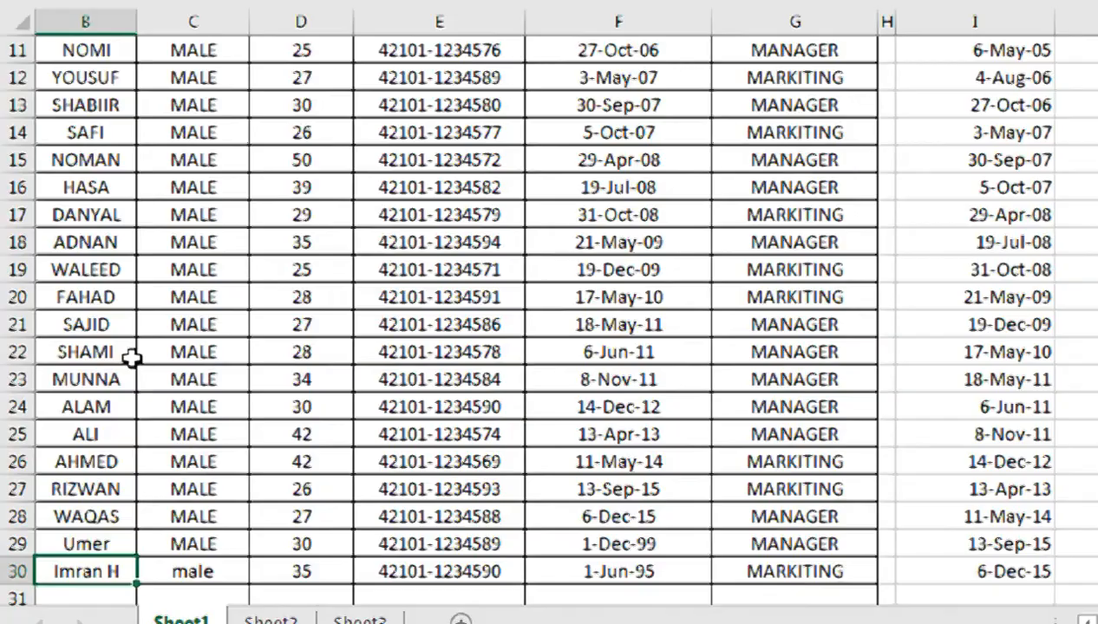
{"action": "key", "text": "Home"}
{"action": "key", "text": "Right"}
{"action": "key", "text": "Right"}
{"action": "key", "text": "Right"}
{"action": "key", "text": "Right"}
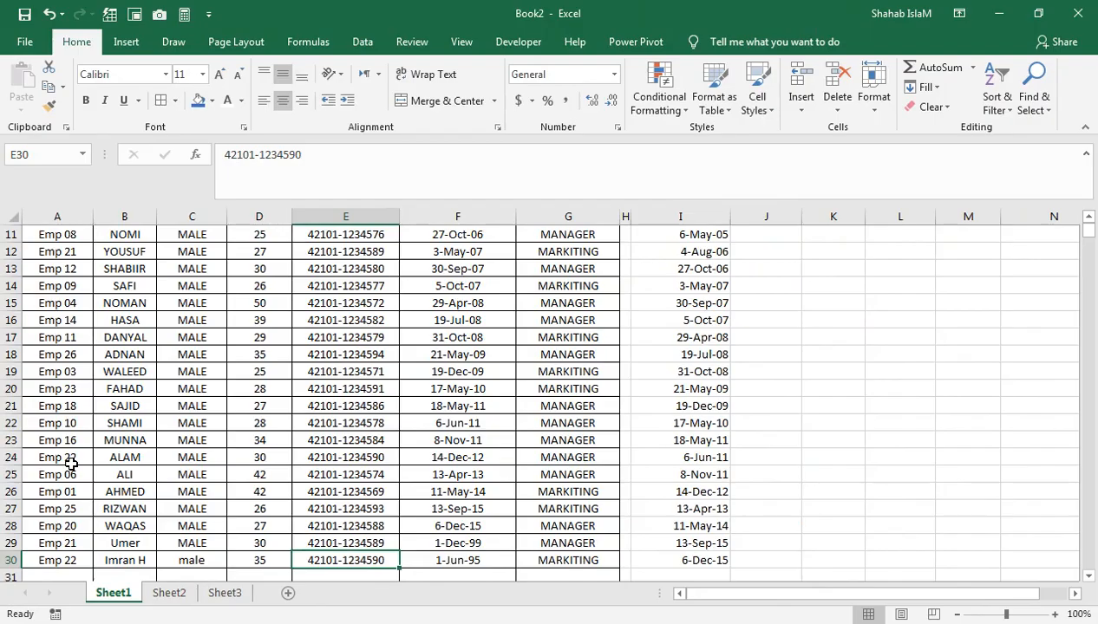
{"action": "key", "text": "Right"}
{"action": "key", "text": "Right"}
{"action": "key", "text": "Right"}
{"action": "key", "text": "Right"}
{"action": "key", "text": "Right"}
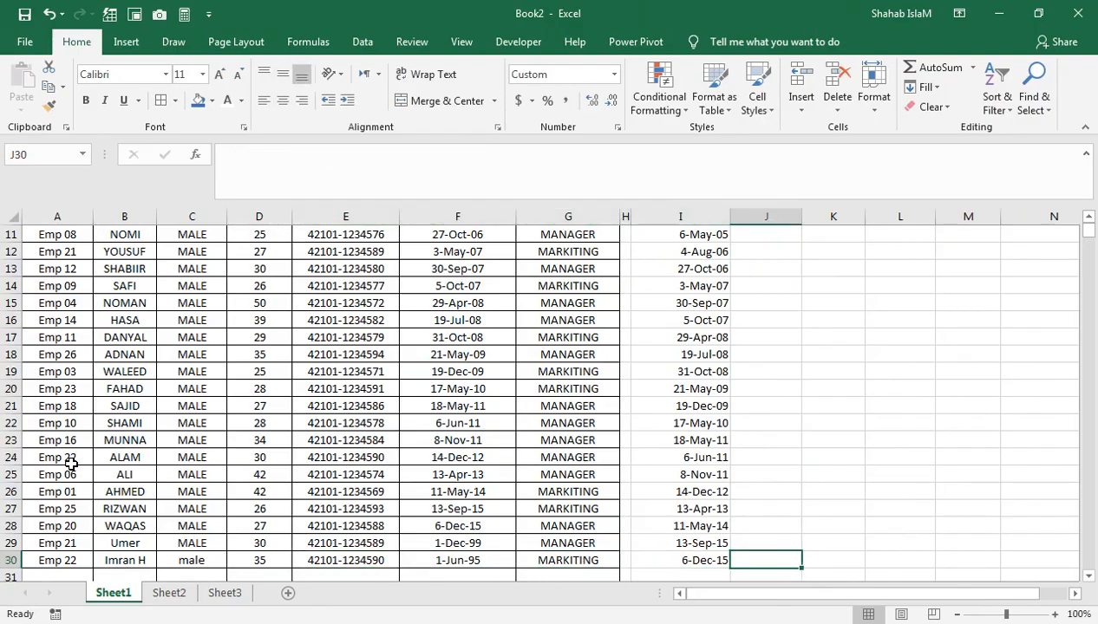
{"action": "key", "text": "ctrl+Up"}
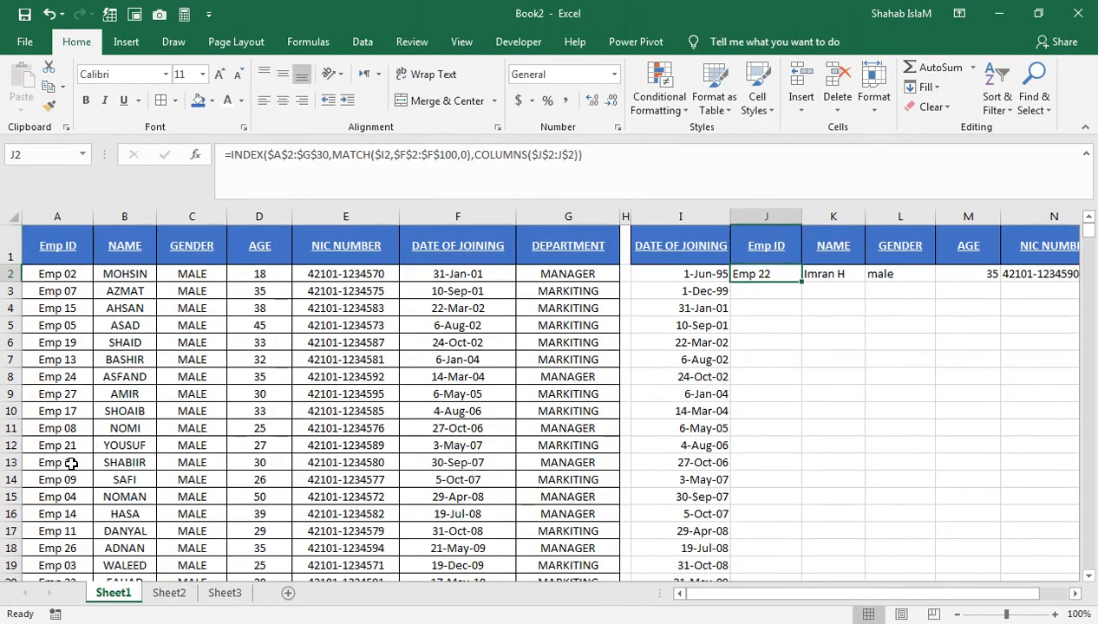
Fill the formulas in J2:N2 down alongside all the sorted joining dates and check the copied formula in J3
{"action": "left_click_drag", "start_coordinate": [760, 274], "coordinate": [1036, 274]}
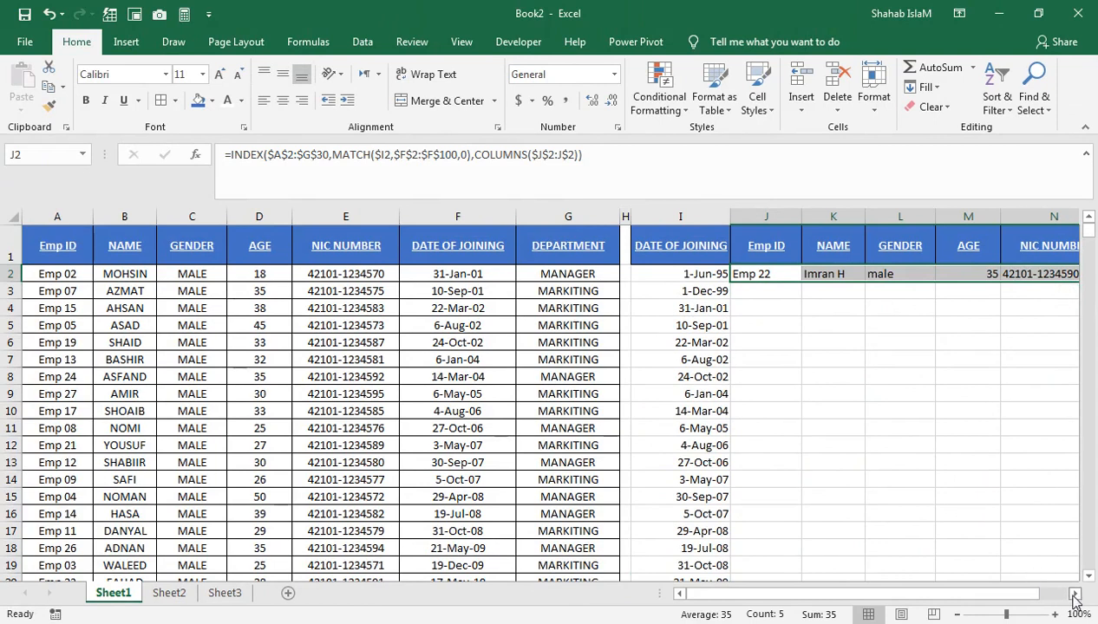
{"action": "left_click", "coordinate": [1074, 594]}
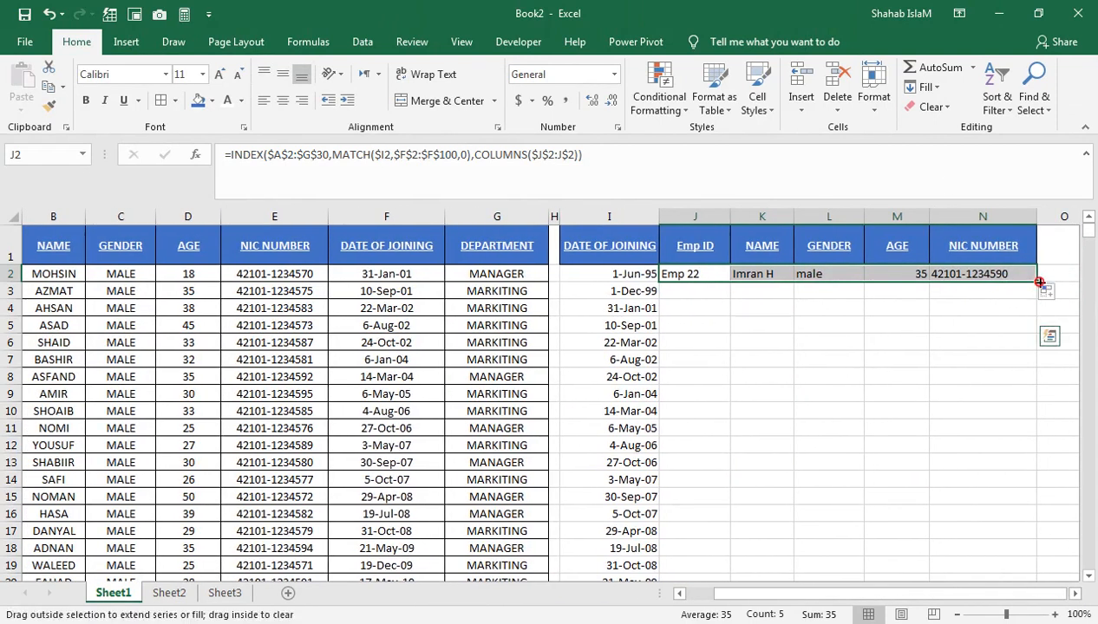
{"action": "double_click", "coordinate": [1039, 282]}
{"action": "left_click", "coordinate": [696, 293]}
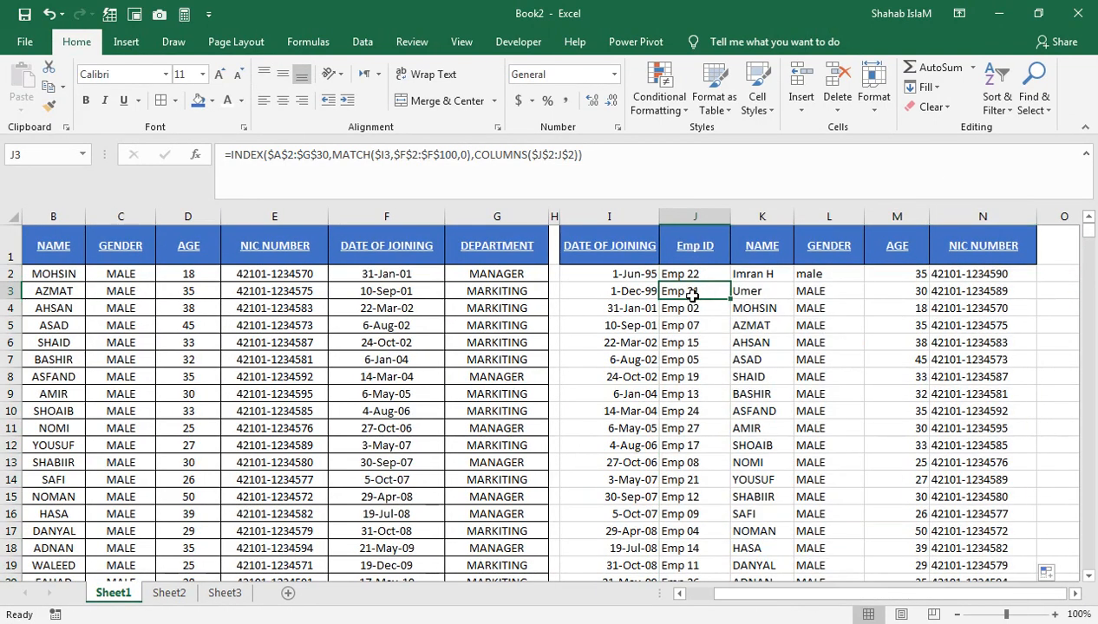